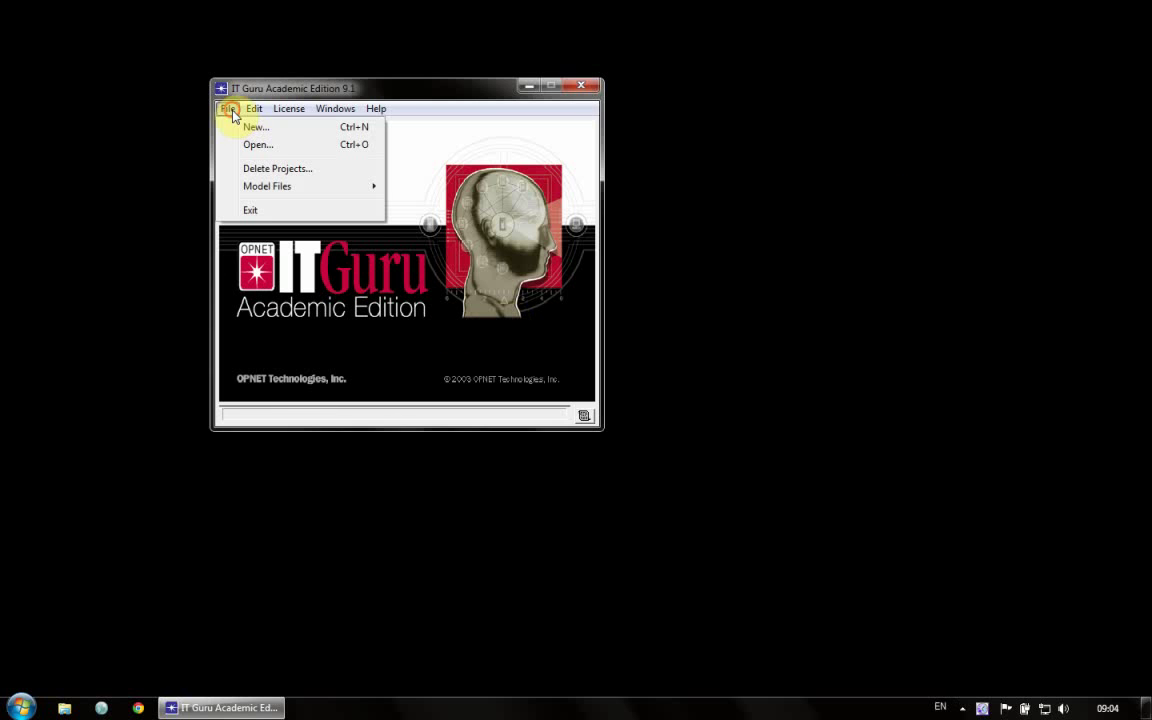
Create project Video_Streaming with scenario Basic as an empty Logical-scale scenario.
{"action": "left_click", "coordinate": [246, 130]}
{"action": "left_click", "coordinate": [353, 164]}
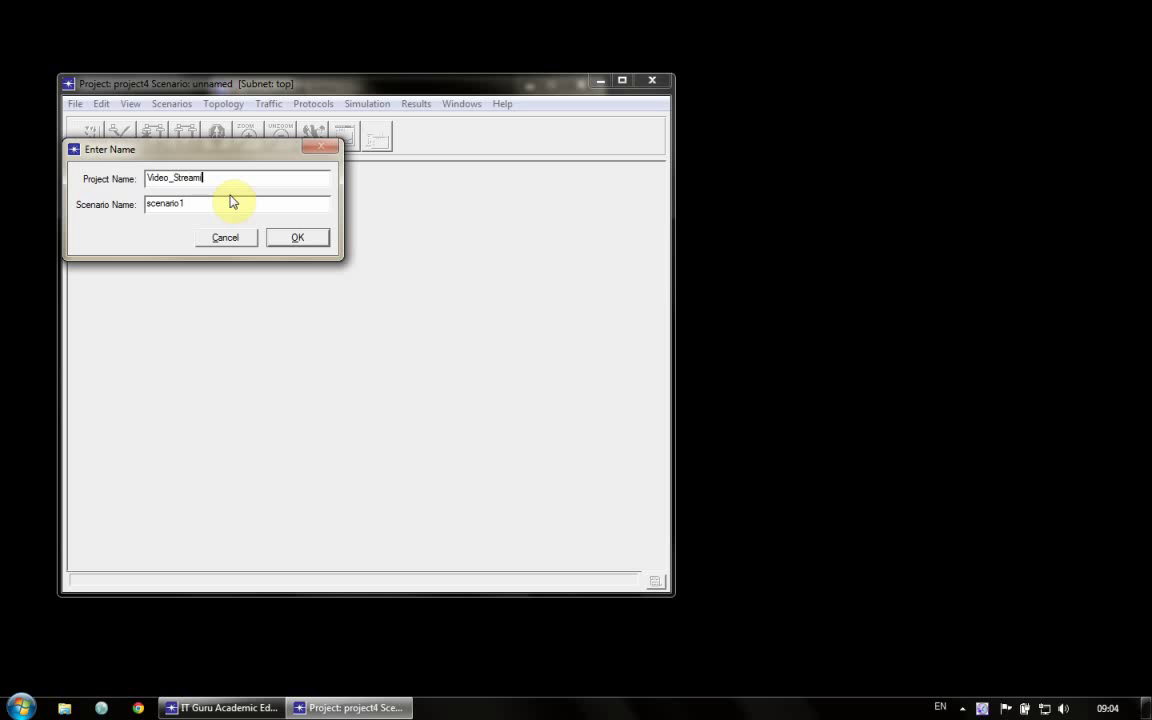
{"action": "left_click_drag", "start_coordinate": [210, 203], "coordinate": [124, 210]}
{"action": "left_click", "coordinate": [297, 237]}
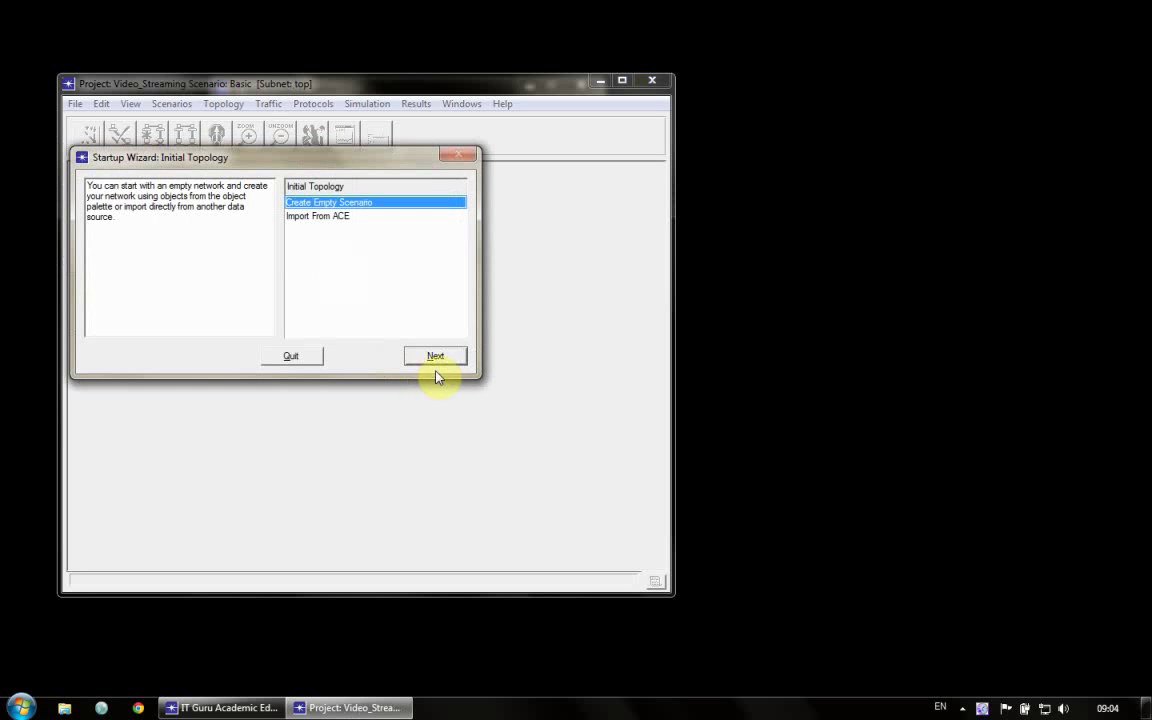
{"action": "left_click", "coordinate": [437, 357]}
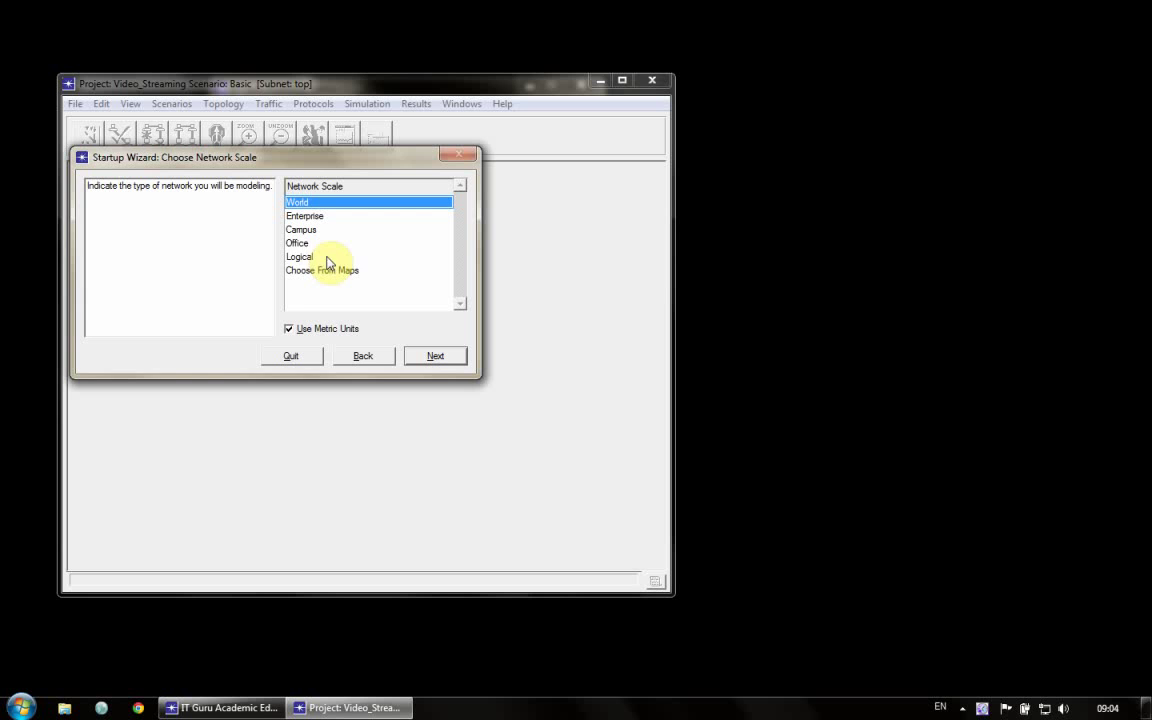
{"action": "left_click", "coordinate": [327, 257]}
{"action": "left_click", "coordinate": [433, 357]}
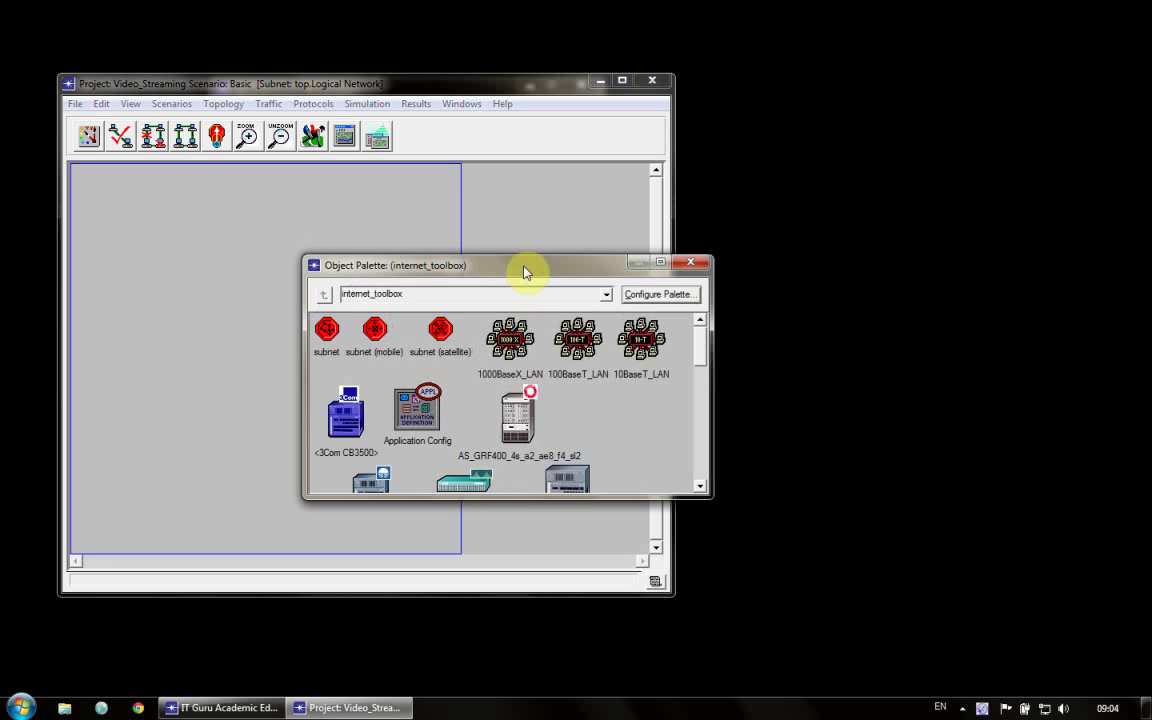
Place three ethernet4_slip8_gtwy routers in a row with an ethernet workstation at each end.
{"action": "left_click_drag", "start_coordinate": [525, 273], "coordinate": [799, 79]}
{"action": "left_click_drag", "start_coordinate": [813, 312], "coordinate": [815, 592]}
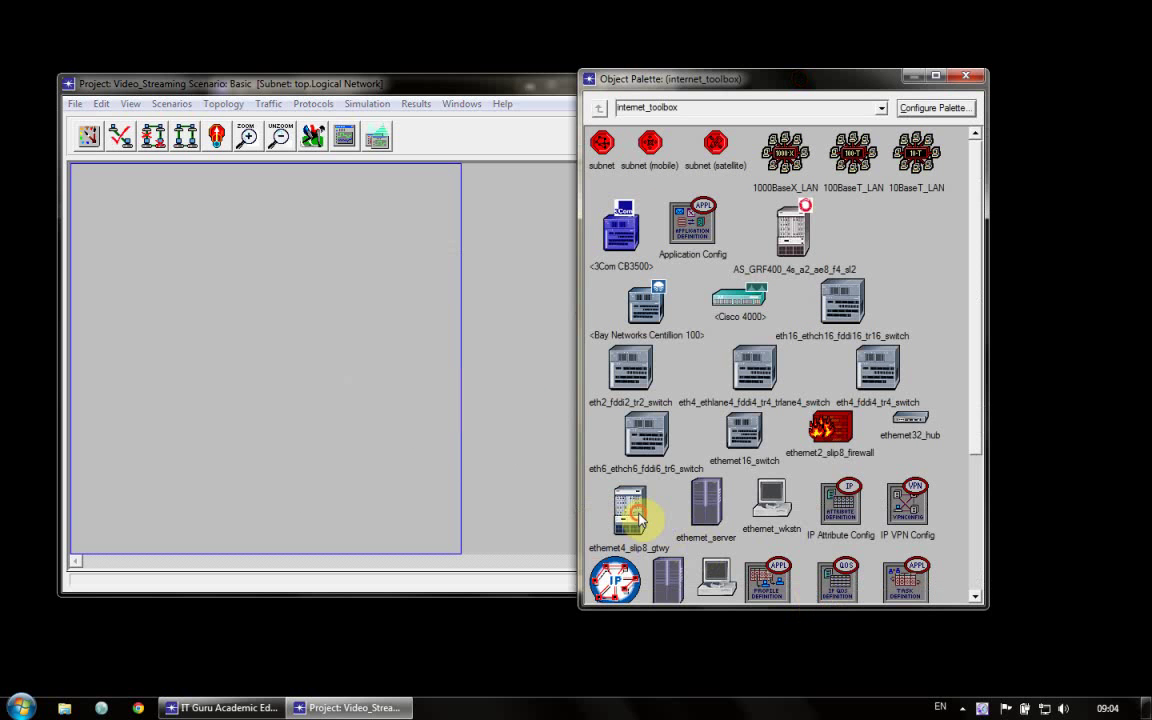
{"action": "left_click", "coordinate": [637, 516]}
{"action": "left_click", "coordinate": [166, 340]}
{"action": "left_click", "coordinate": [262, 340]}
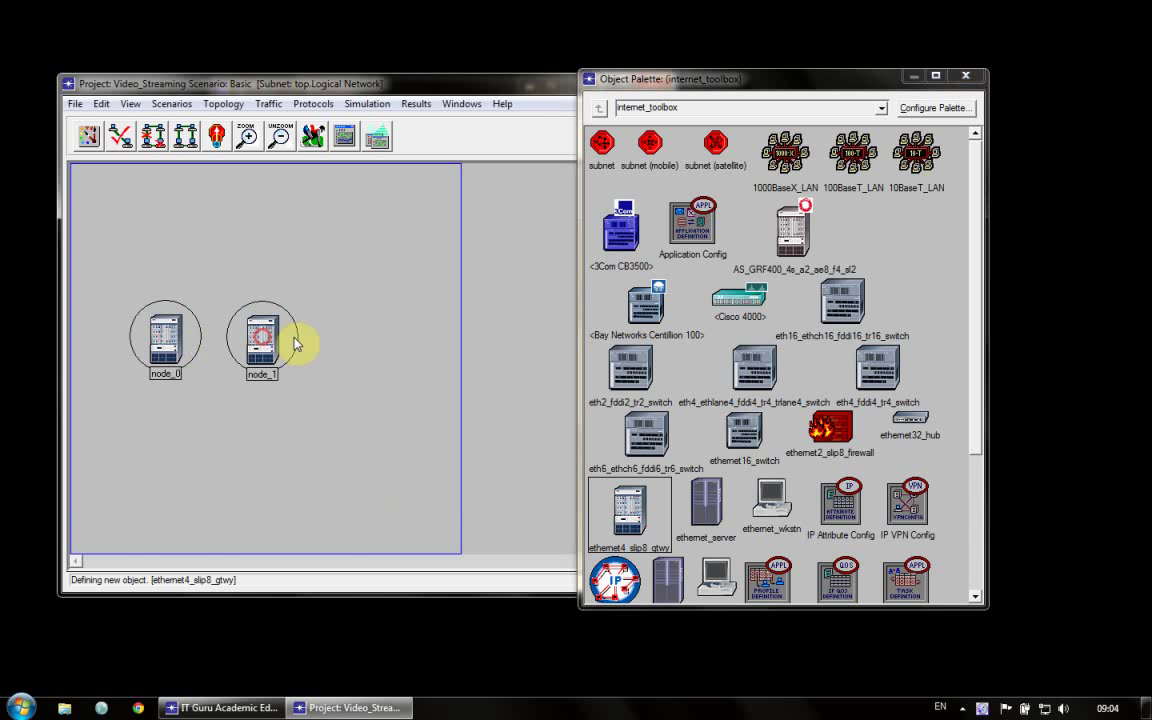
{"action": "left_click", "coordinate": [345, 338]}
{"action": "left_click", "coordinate": [774, 497]}
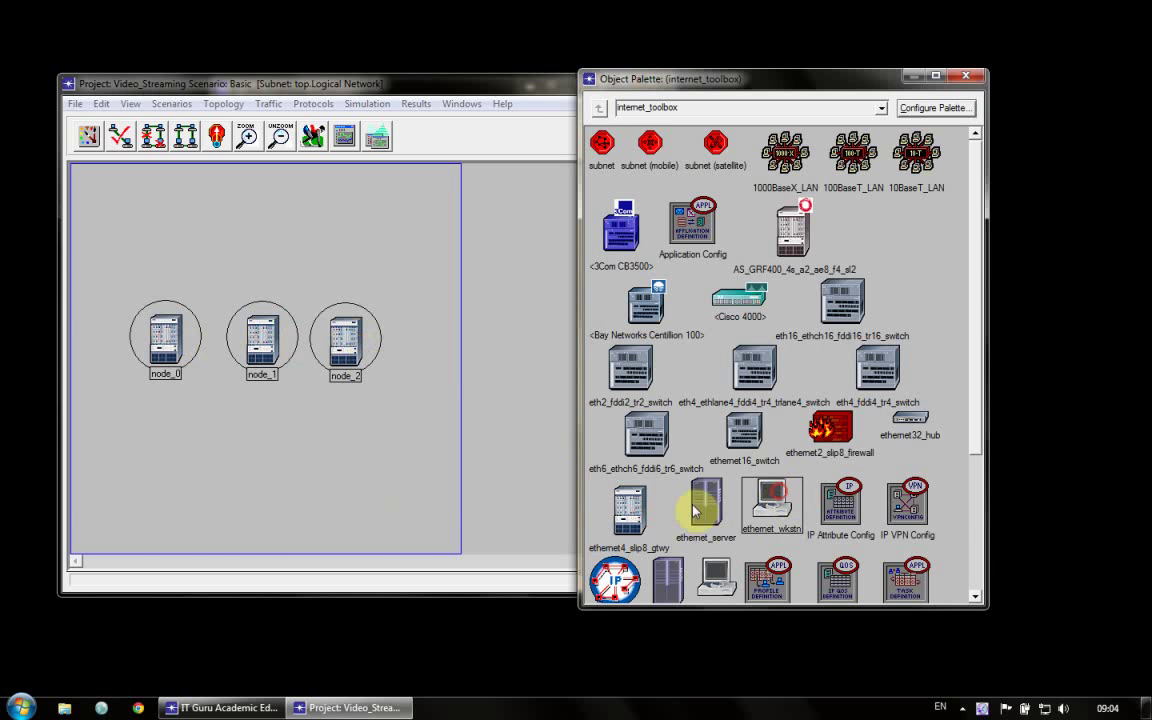
{"action": "left_click", "coordinate": [418, 345]}
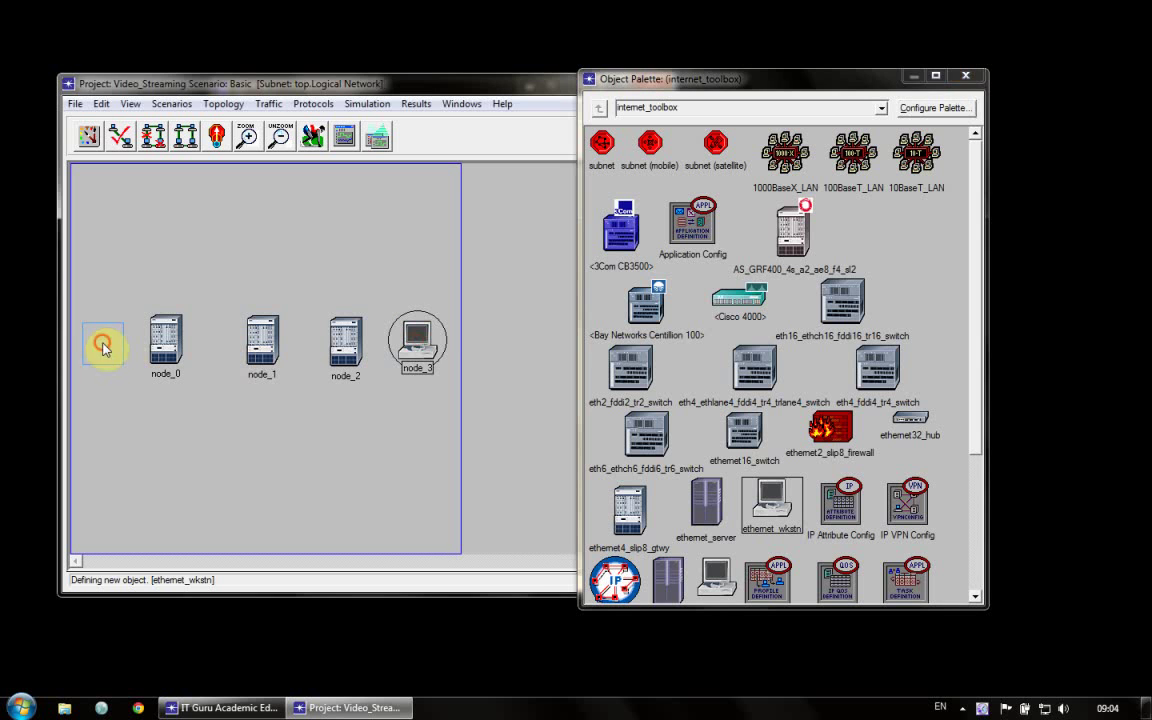
{"action": "left_click", "coordinate": [102, 340]}
Link the three routers with PPP_DS1 and each end workstation to its router with 10BaseT.
{"action": "left_click_drag", "start_coordinate": [977, 445], "coordinate": [918, 561]}
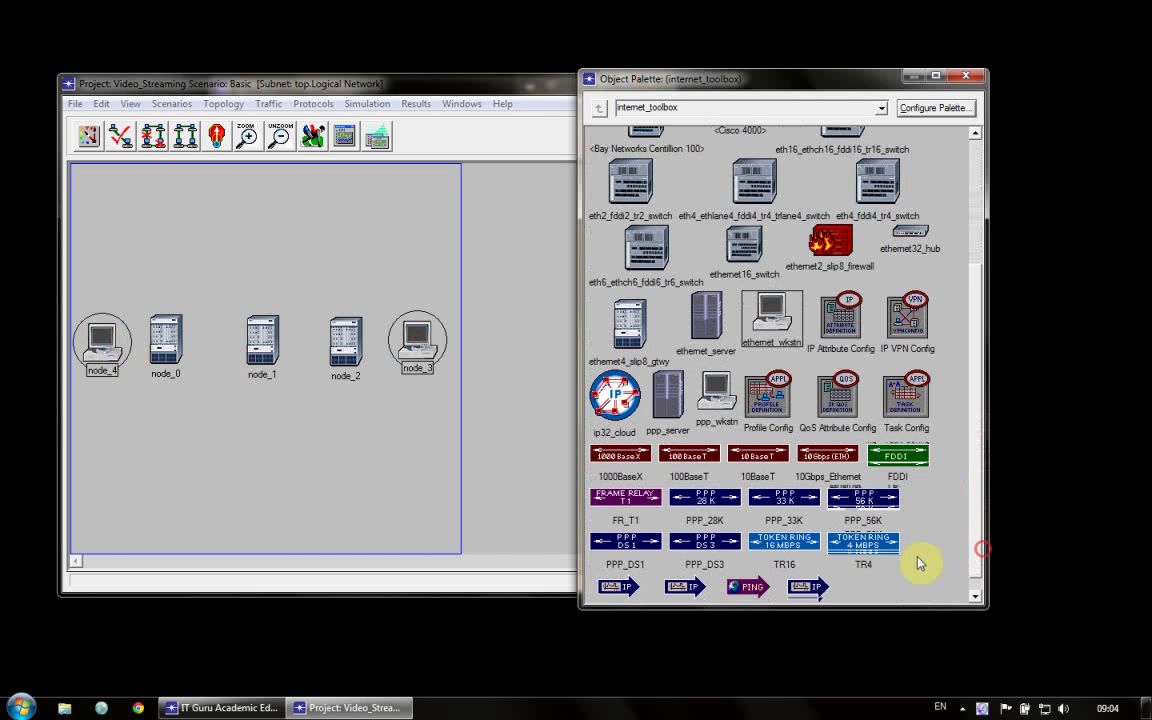
{"action": "left_click", "coordinate": [640, 545]}
{"action": "left_click", "coordinate": [176, 332]}
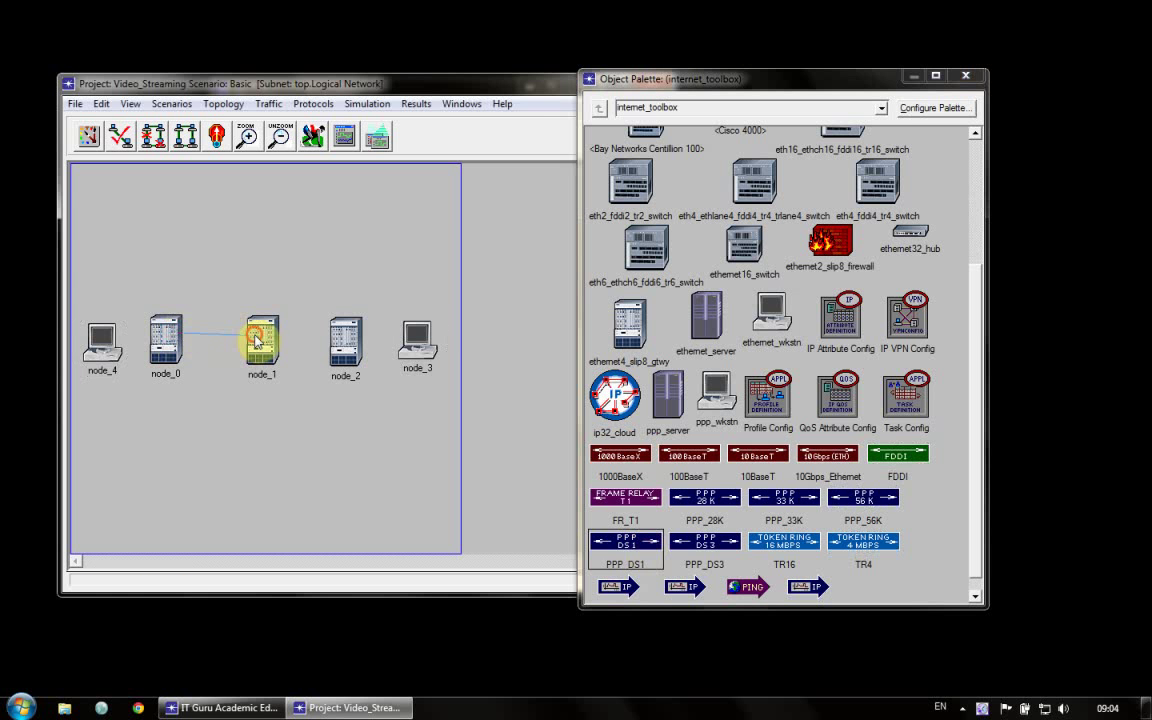
{"action": "left_click", "coordinate": [262, 336]}
{"action": "left_click", "coordinate": [262, 336]}
{"action": "left_click", "coordinate": [346, 341]}
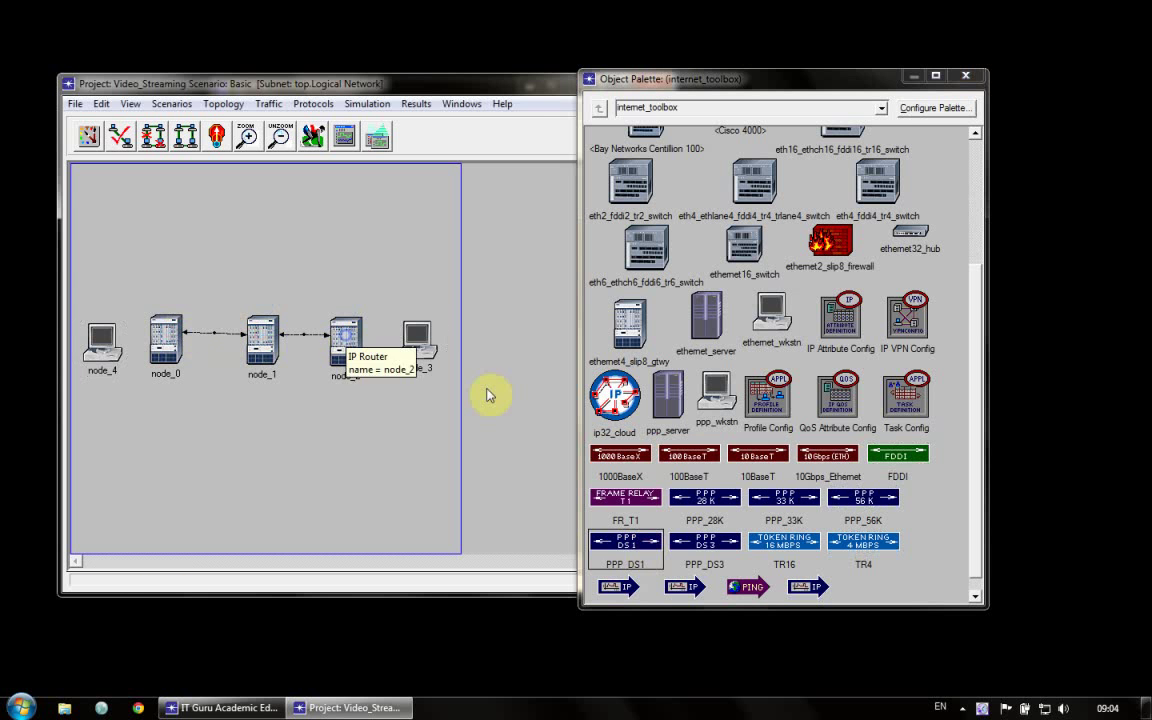
{"action": "left_click", "coordinate": [763, 458]}
{"action": "left_click", "coordinate": [413, 339]}
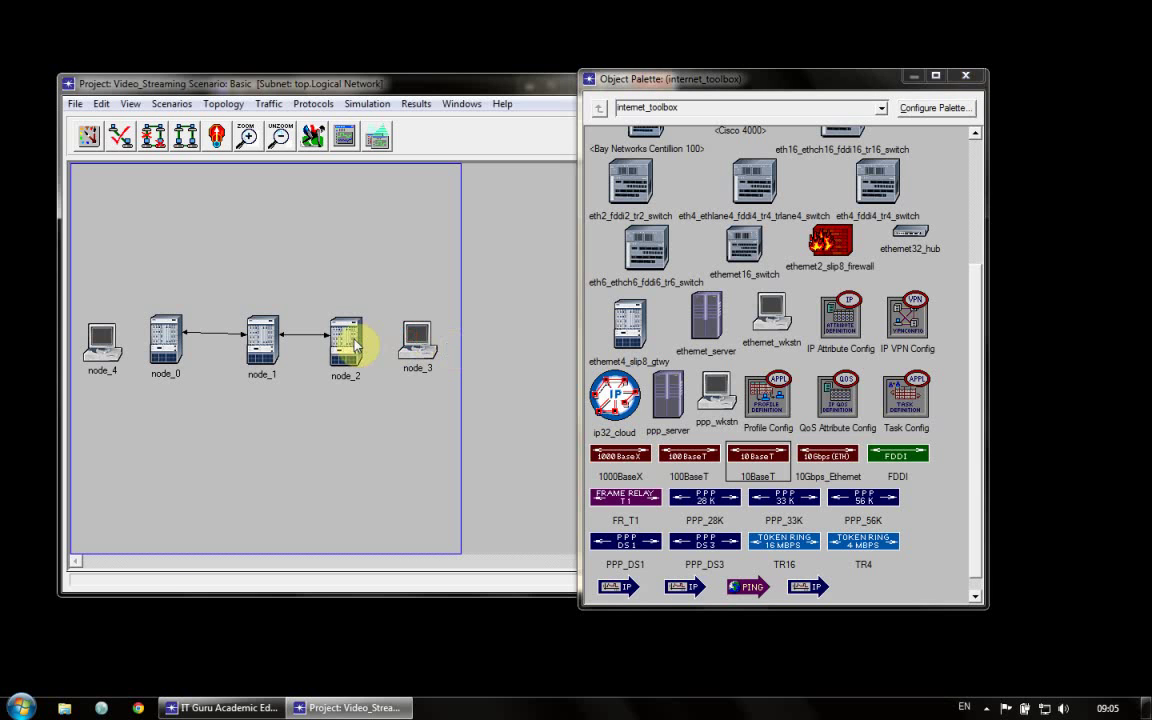
{"action": "left_click", "coordinate": [347, 336]}
{"action": "left_click", "coordinate": [162, 336]}
{"action": "left_click", "coordinate": [103, 336]}
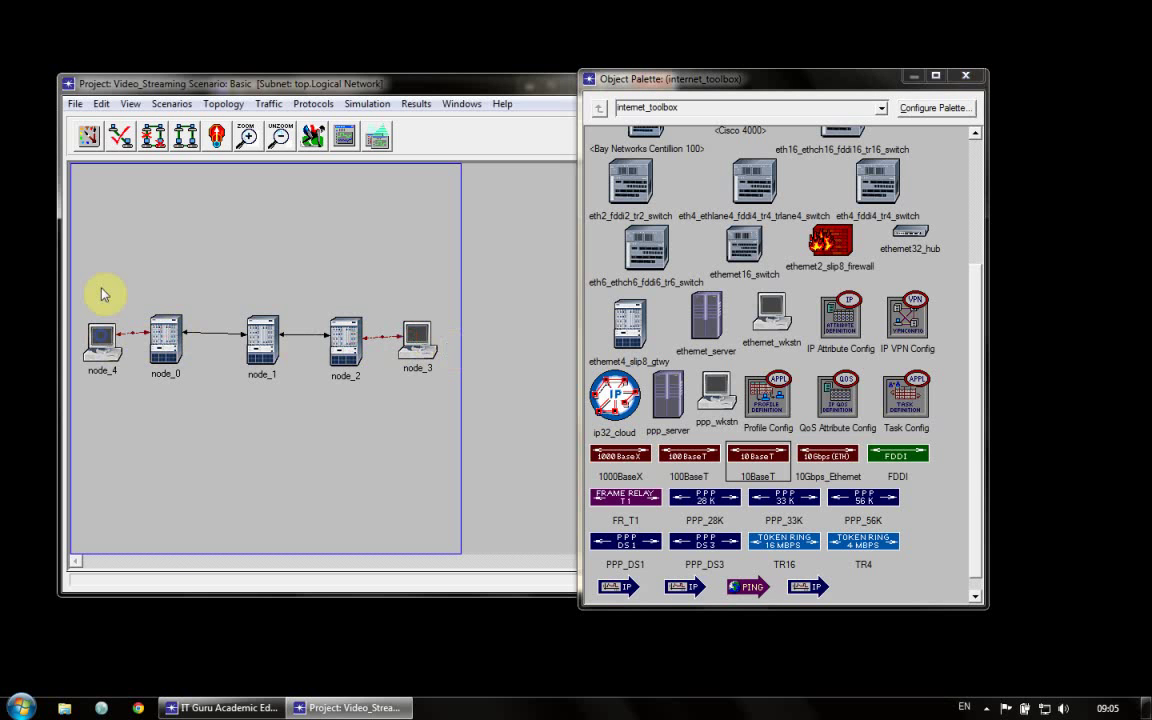
{"action": "right_click", "coordinate": [102, 286]}
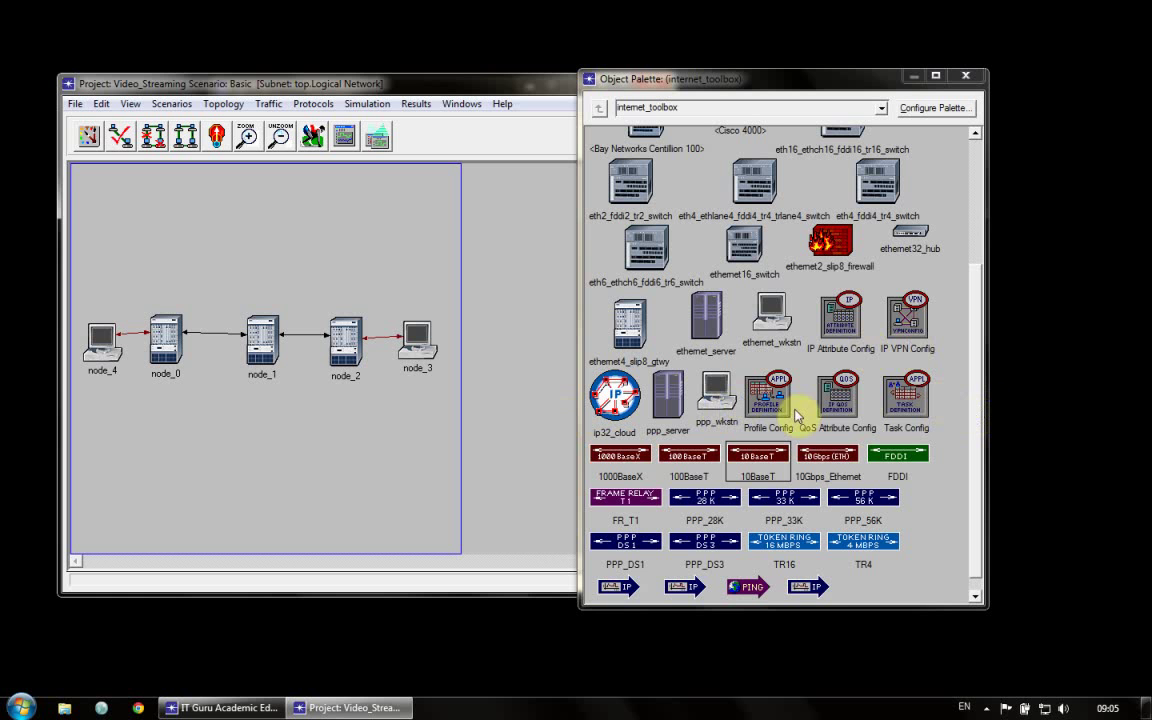
Add a Profile Config and an Application Config node above the network.
{"action": "left_click", "coordinate": [753, 404]}
{"action": "left_click", "coordinate": [107, 203]}
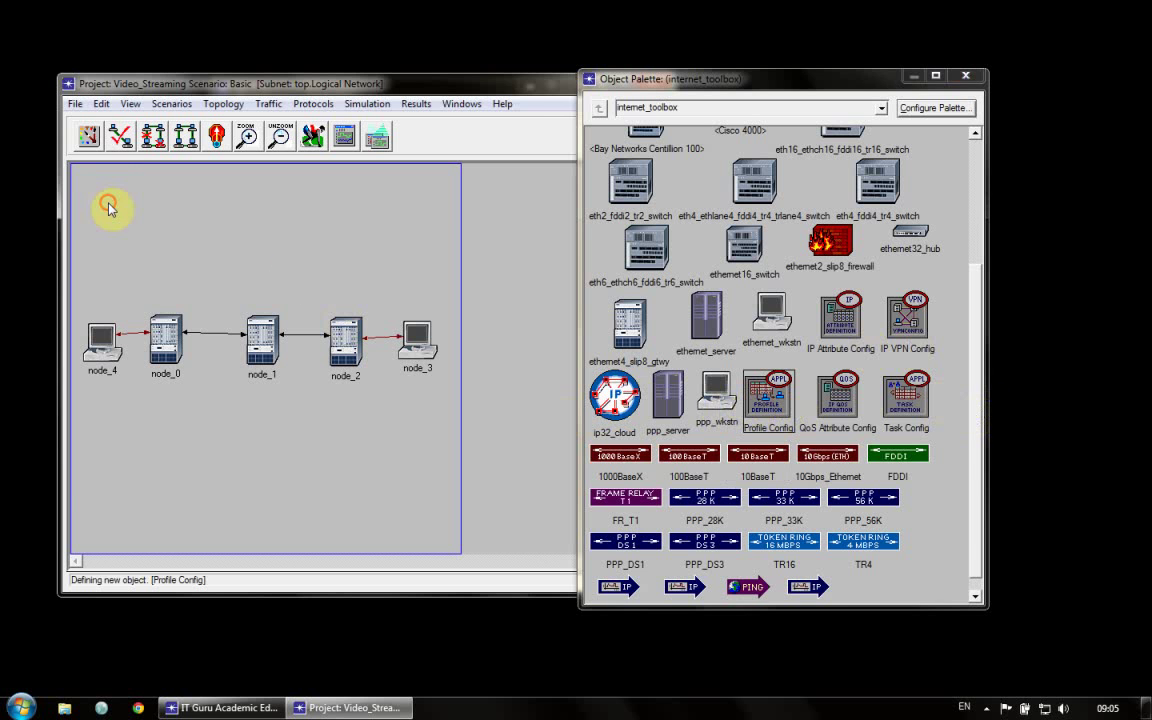
{"action": "right_click", "coordinate": [208, 233]}
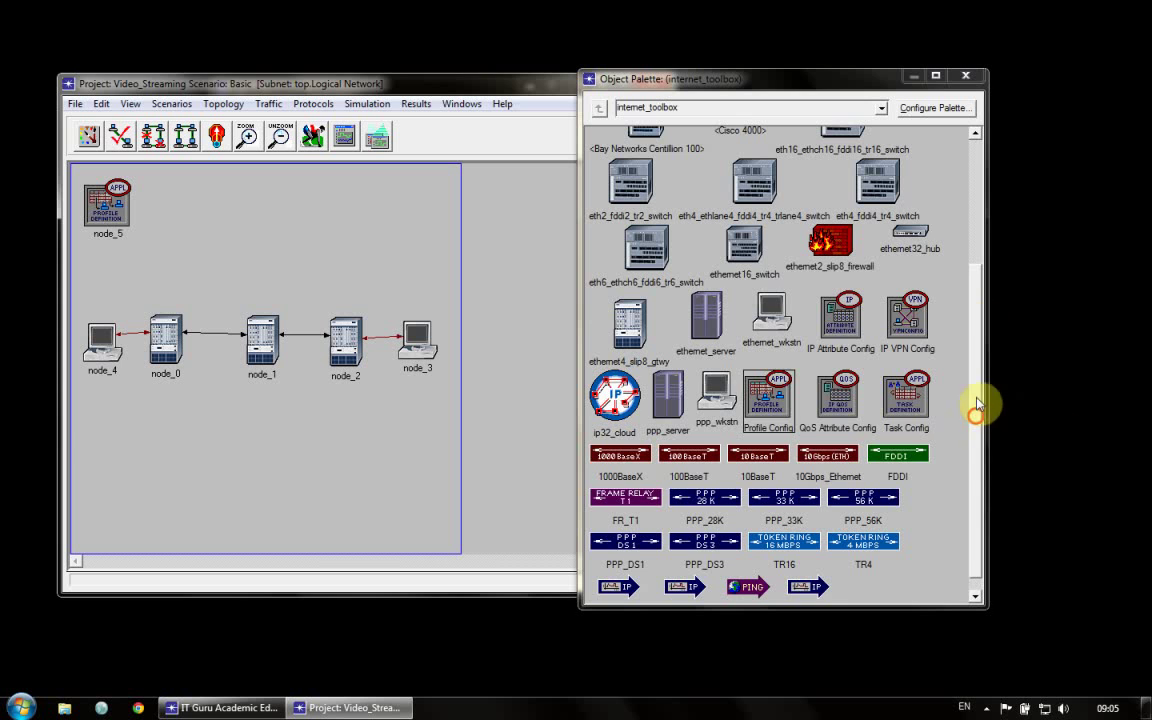
{"action": "scroll", "coordinate": [982, 400], "scroll_direction": "up", "scroll_amount": 5}
{"action": "left_click", "coordinate": [692, 228]}
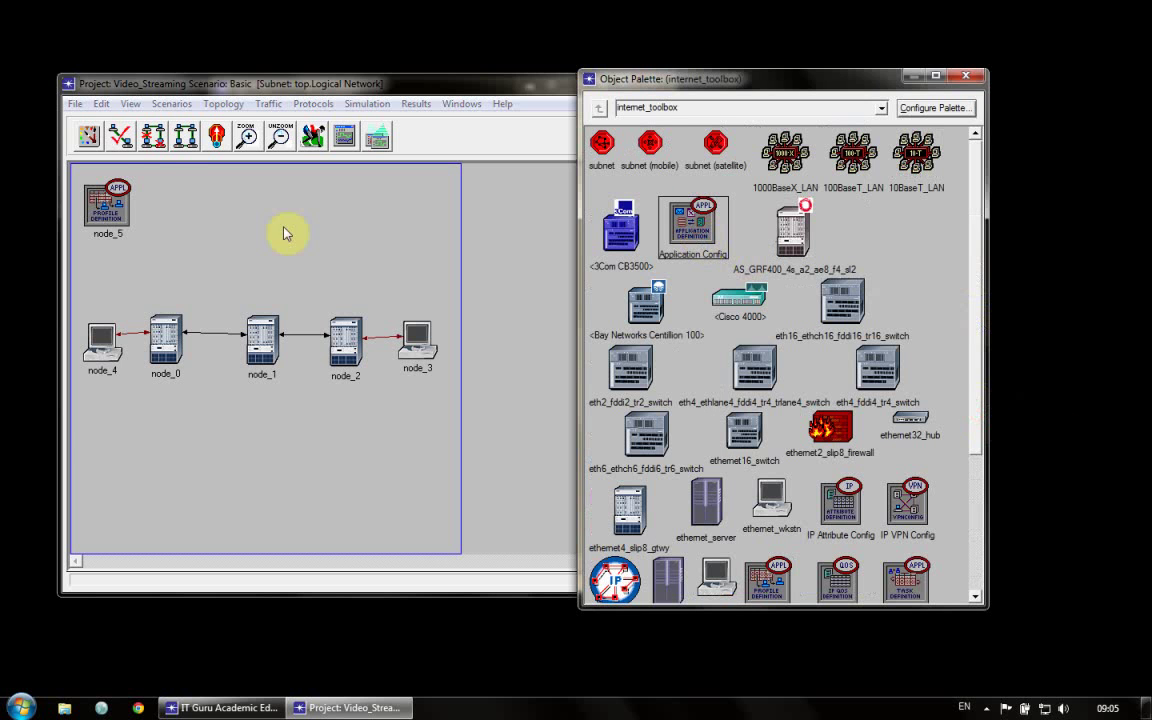
{"action": "left_click", "coordinate": [172, 208]}
{"action": "right_click", "coordinate": [110, 208]}
{"action": "left_click_drag", "start_coordinate": [107, 208], "coordinate": [237, 210]}
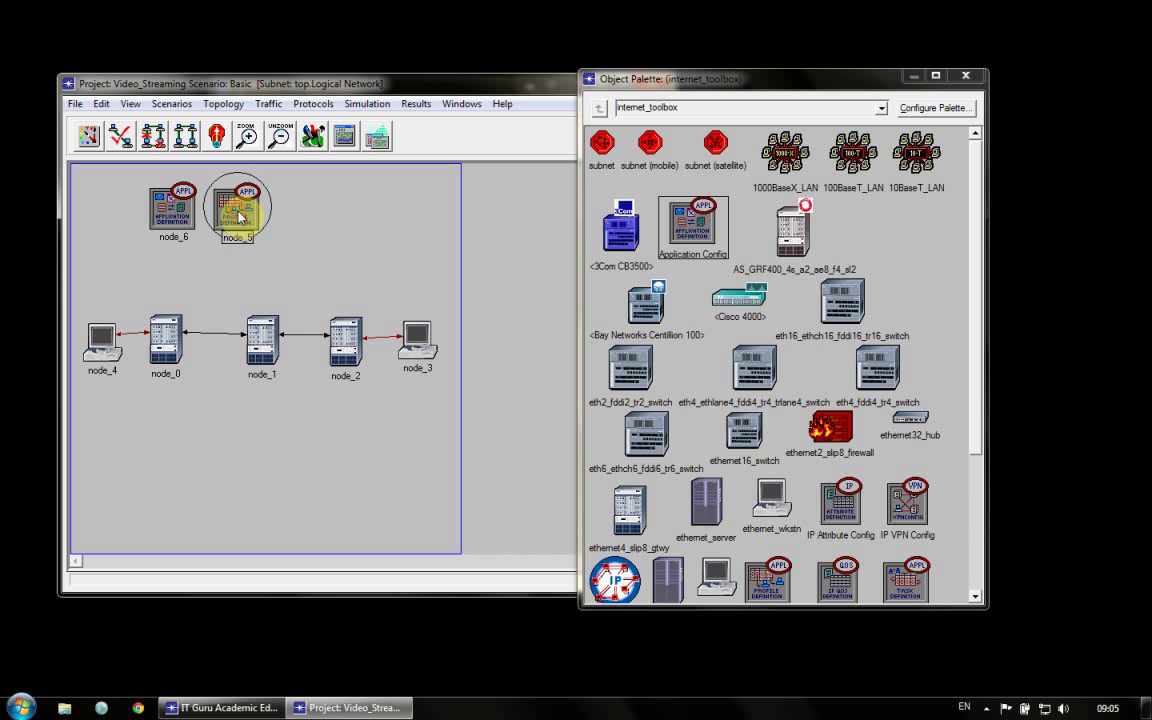
{"action": "right_click", "coordinate": [90, 310]}
Rename the left workstation Video_client and the right workstation Video_server.
{"action": "left_click", "coordinate": [115, 338]}
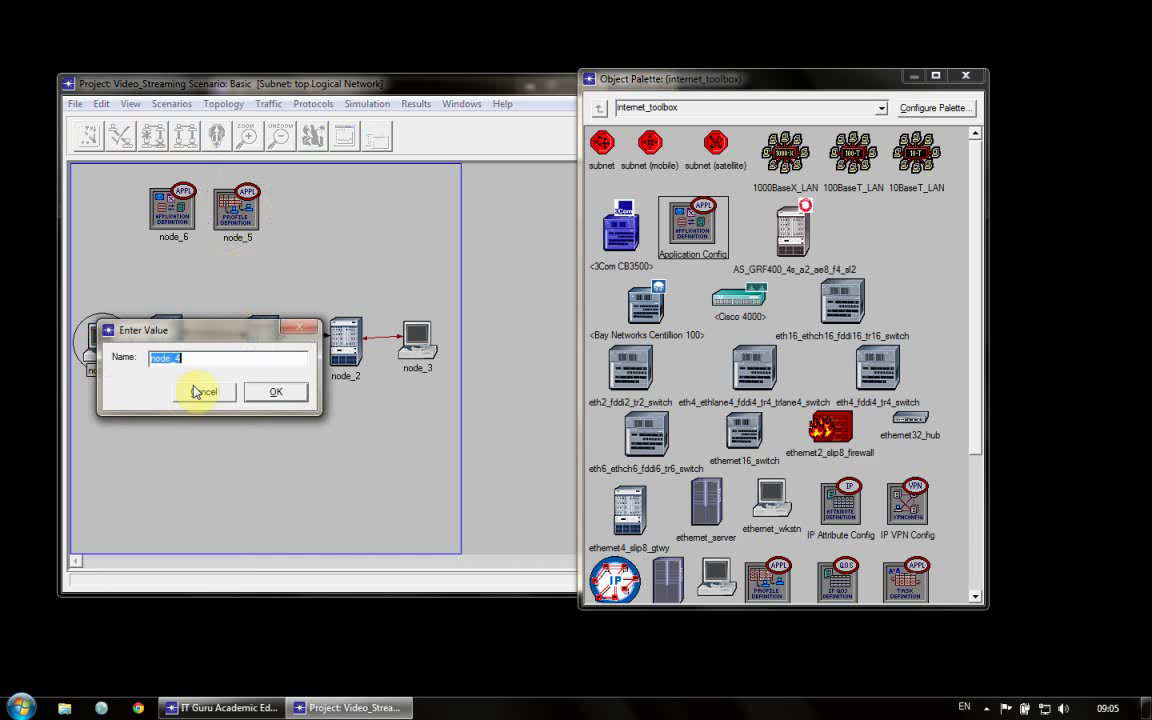
{"action": "type", "text": "Video_client"}
{"action": "key", "text": "Return"}
{"action": "right_click", "coordinate": [420, 336]}
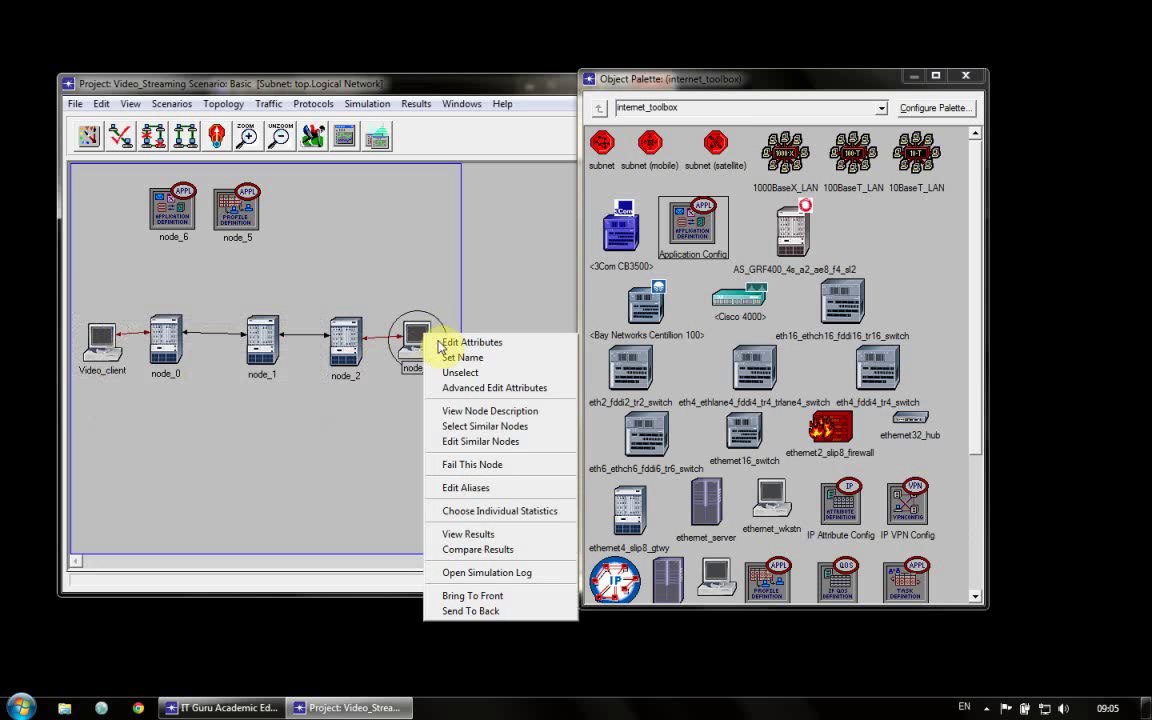
{"action": "left_click", "coordinate": [460, 357]}
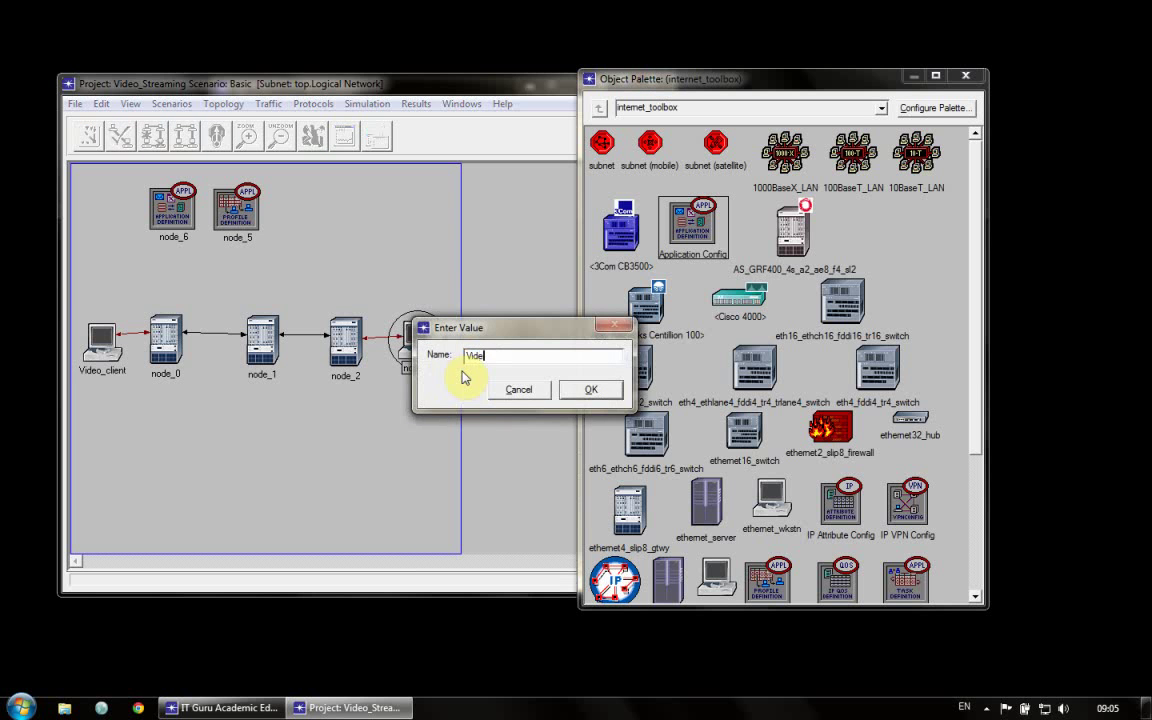
{"action": "type", "text": "Video_server"}
{"action": "key", "text": "Return"}
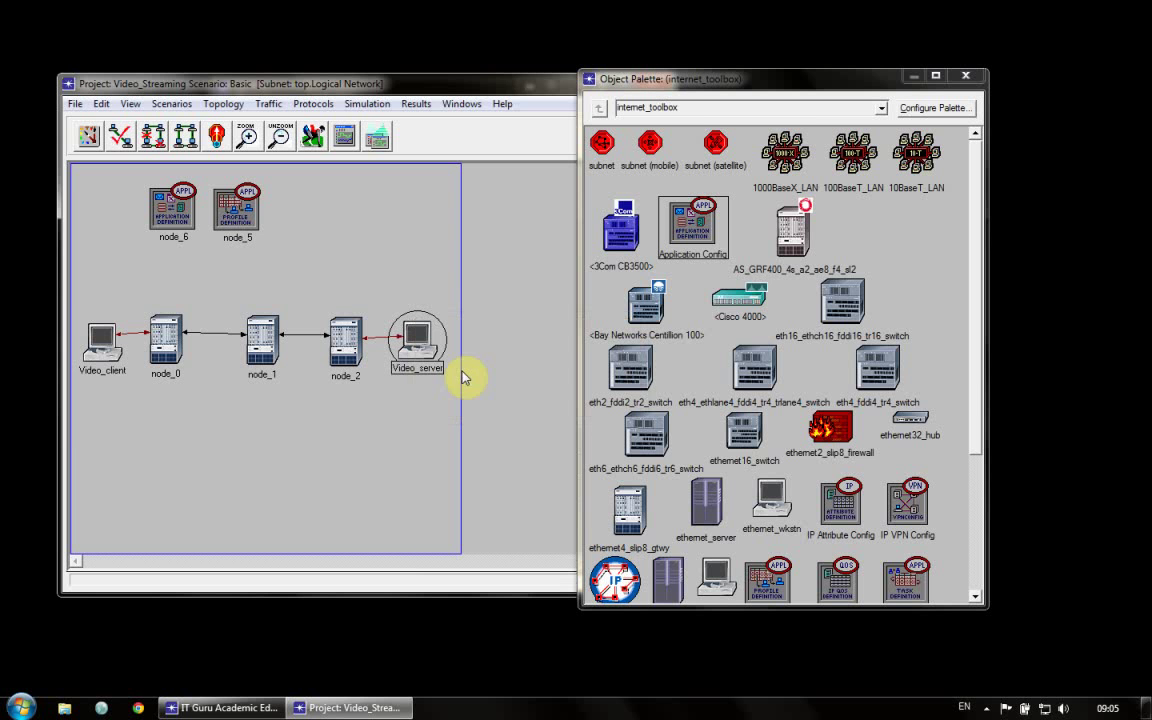
{"action": "left_click", "coordinate": [174, 207]}
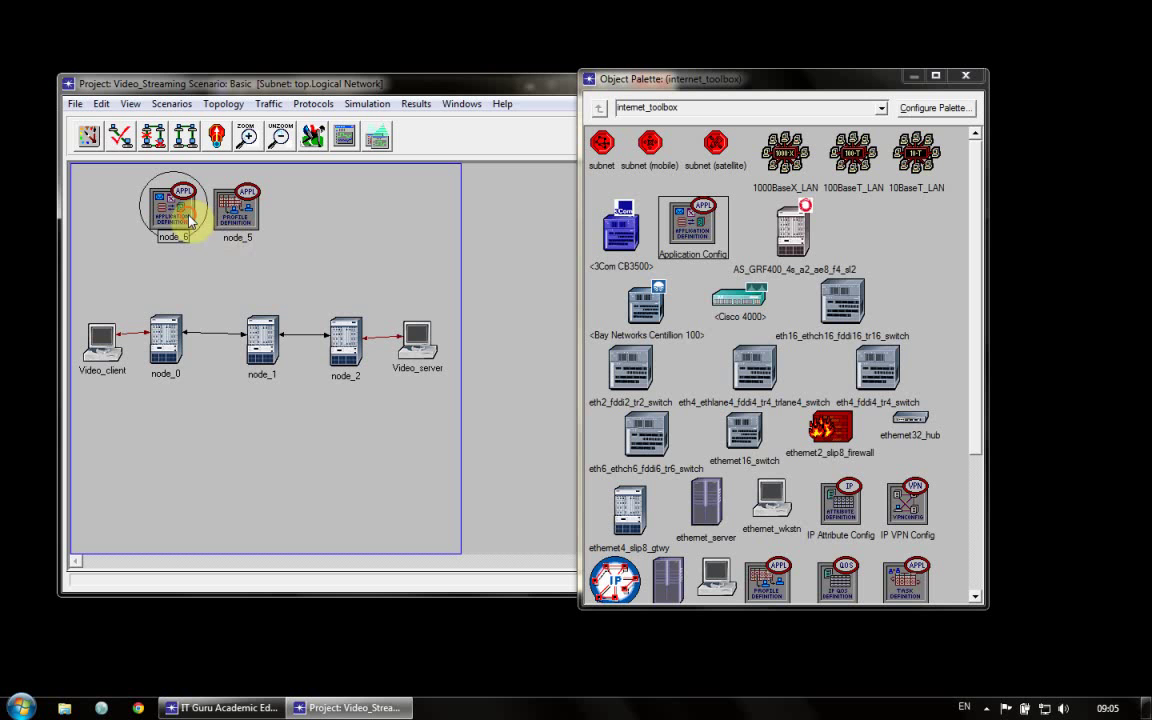
{"action": "right_click", "coordinate": [176, 208]}
In the Application Config attributes, set Application Definitions to 3 rows.
{"action": "left_click", "coordinate": [214, 213]}
{"action": "left_click_drag", "start_coordinate": [302, 213], "coordinate": [605, 151]}
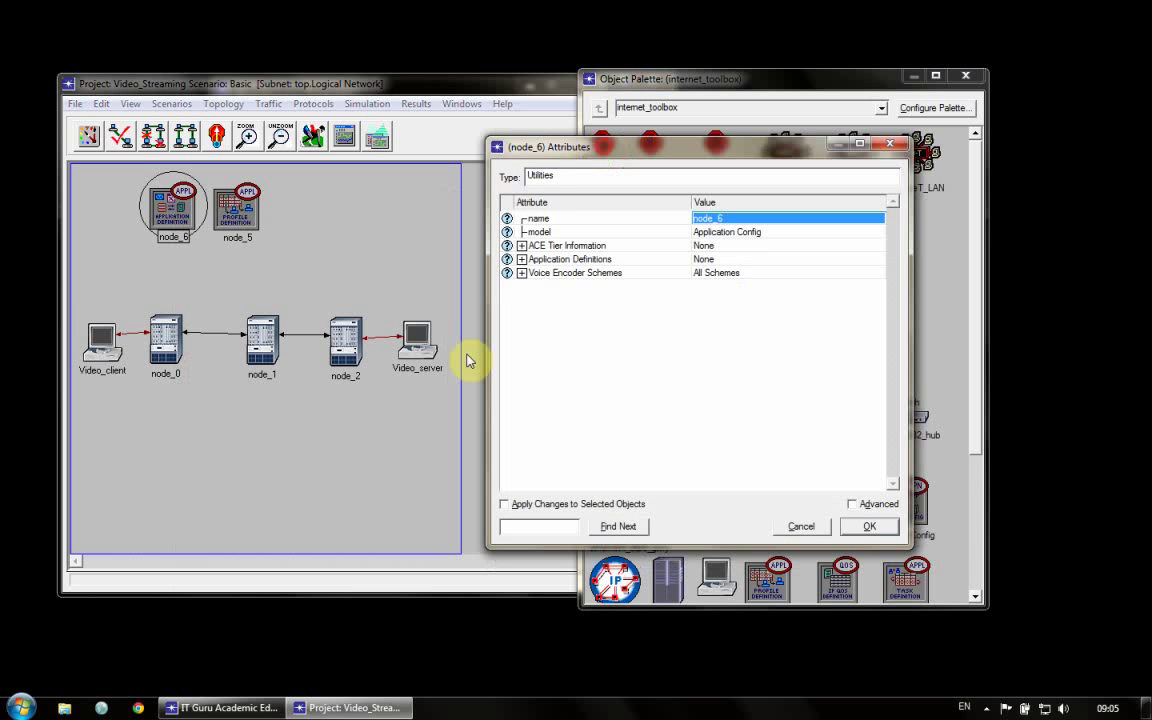
{"action": "left_click", "coordinate": [521, 260]}
{"action": "left_click", "coordinate": [710, 273]}
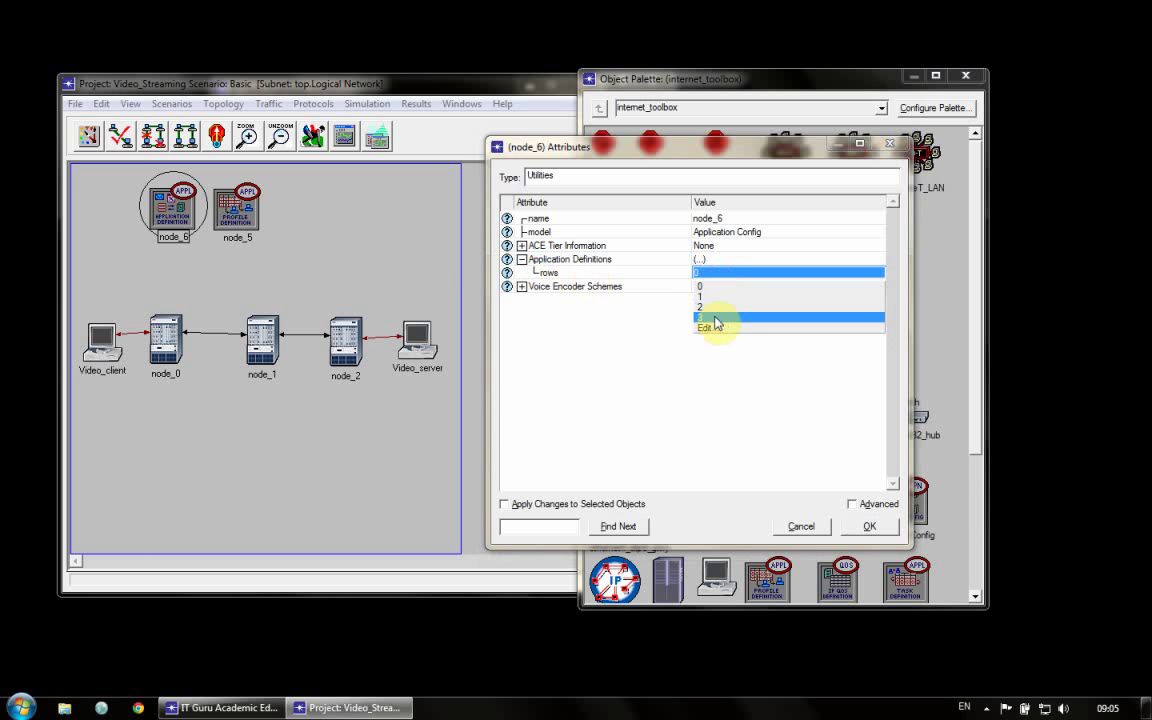
{"action": "left_click", "coordinate": [716, 318]}
Name application row 0 Video and set its Video Conferencing to Low Resolution Video.
{"action": "left_click", "coordinate": [533, 286]}
{"action": "left_click", "coordinate": [713, 300]}
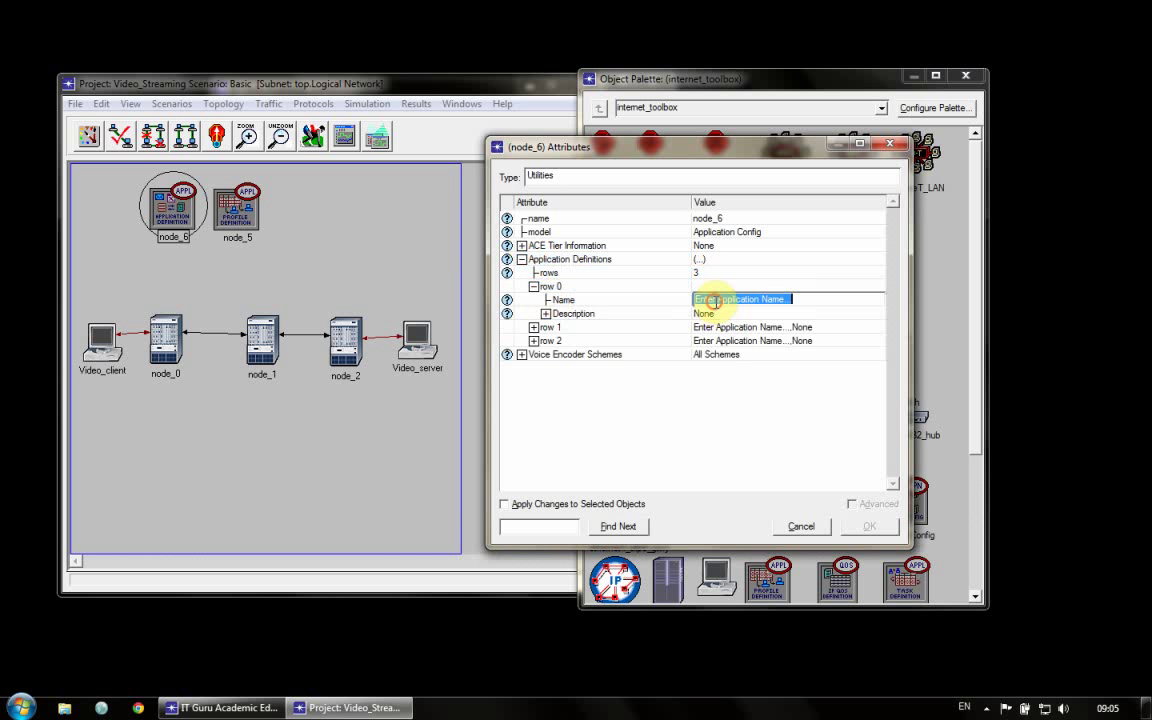
{"action": "type", "text": "Video"}
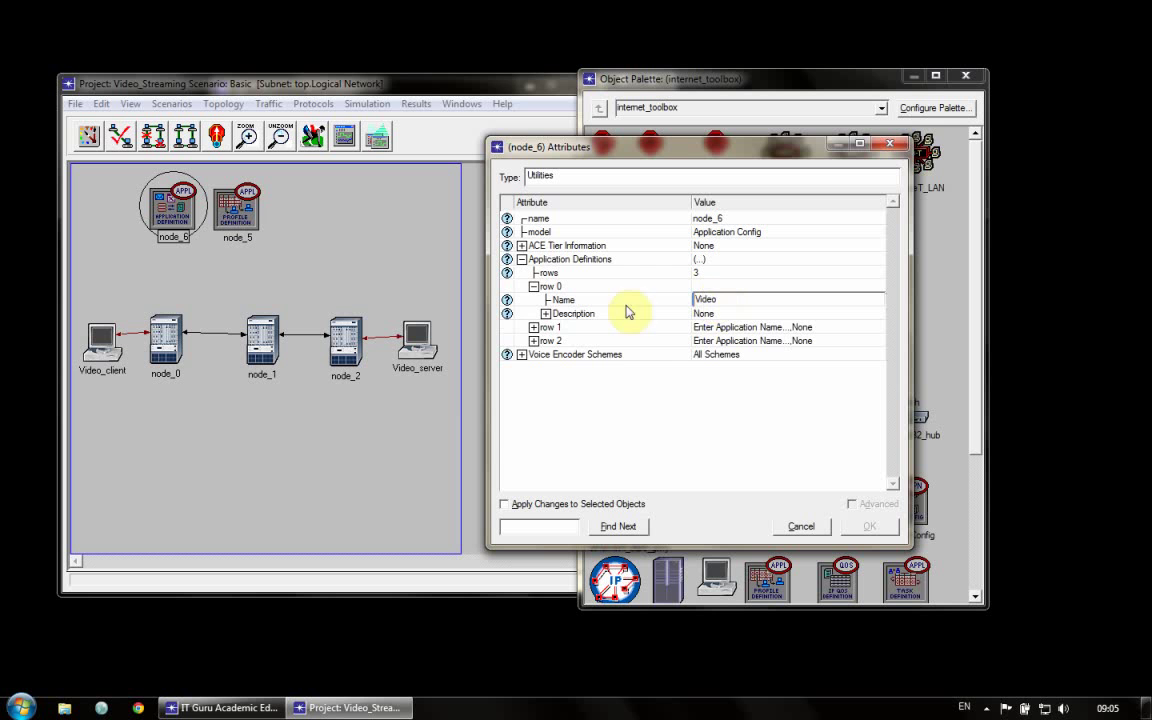
{"action": "left_click", "coordinate": [545, 313]}
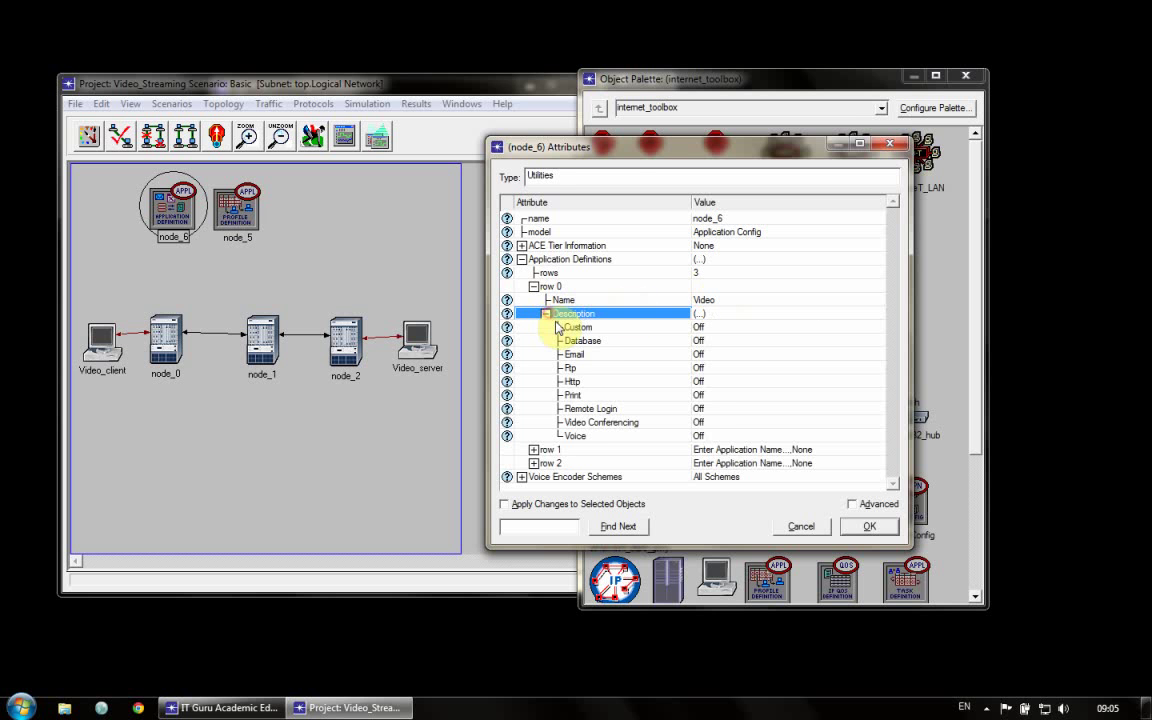
{"action": "left_click", "coordinate": [708, 421]}
{"action": "left_click", "coordinate": [725, 442]}
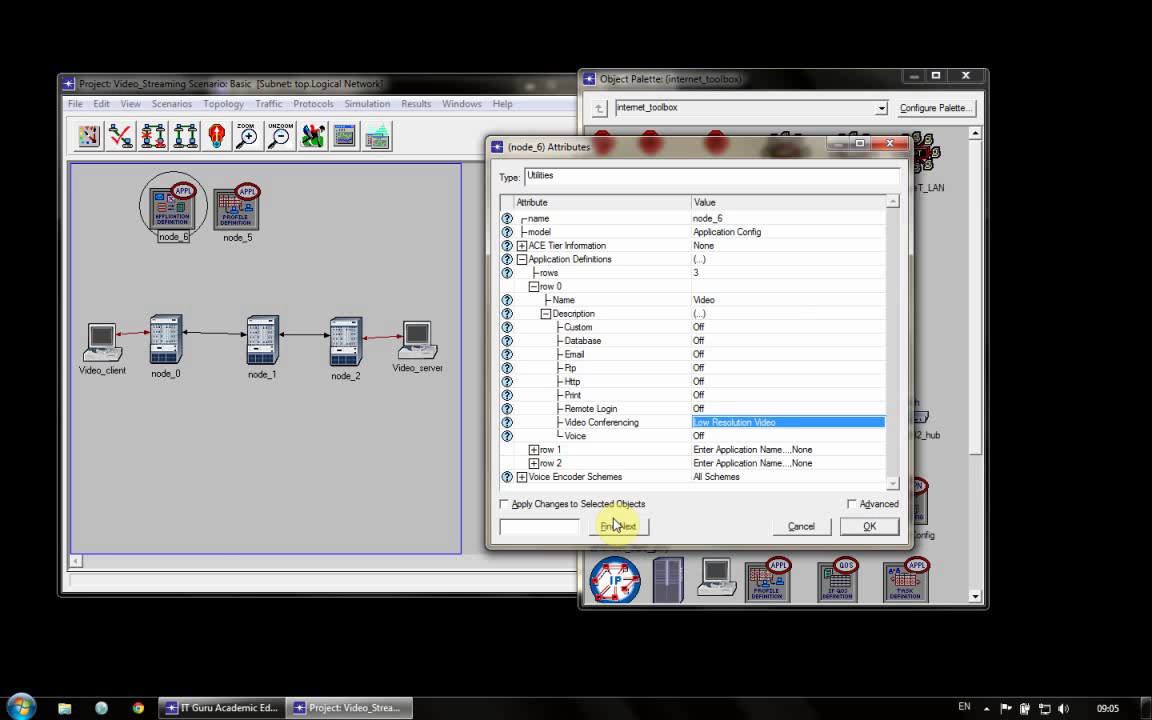
{"action": "left_click", "coordinate": [727, 421]}
Set the incoming frame interarrival time to exponential with mean 0.02.
{"action": "left_click", "coordinate": [719, 479]}
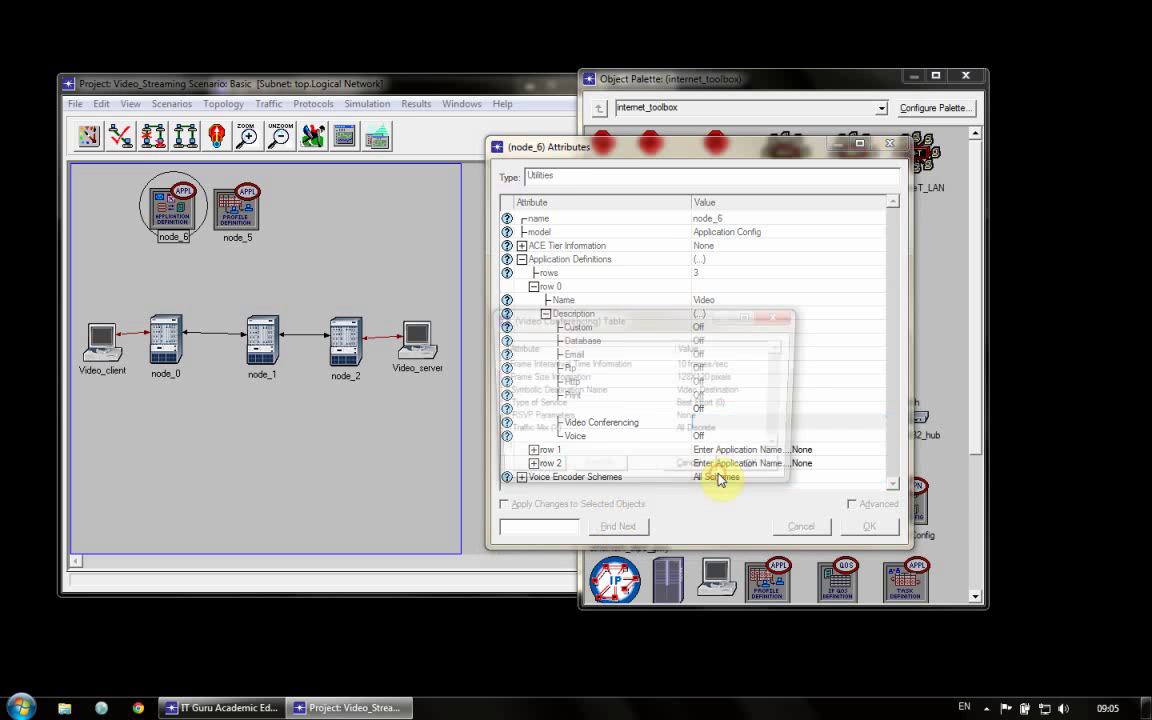
{"action": "left_click", "coordinate": [703, 365]}
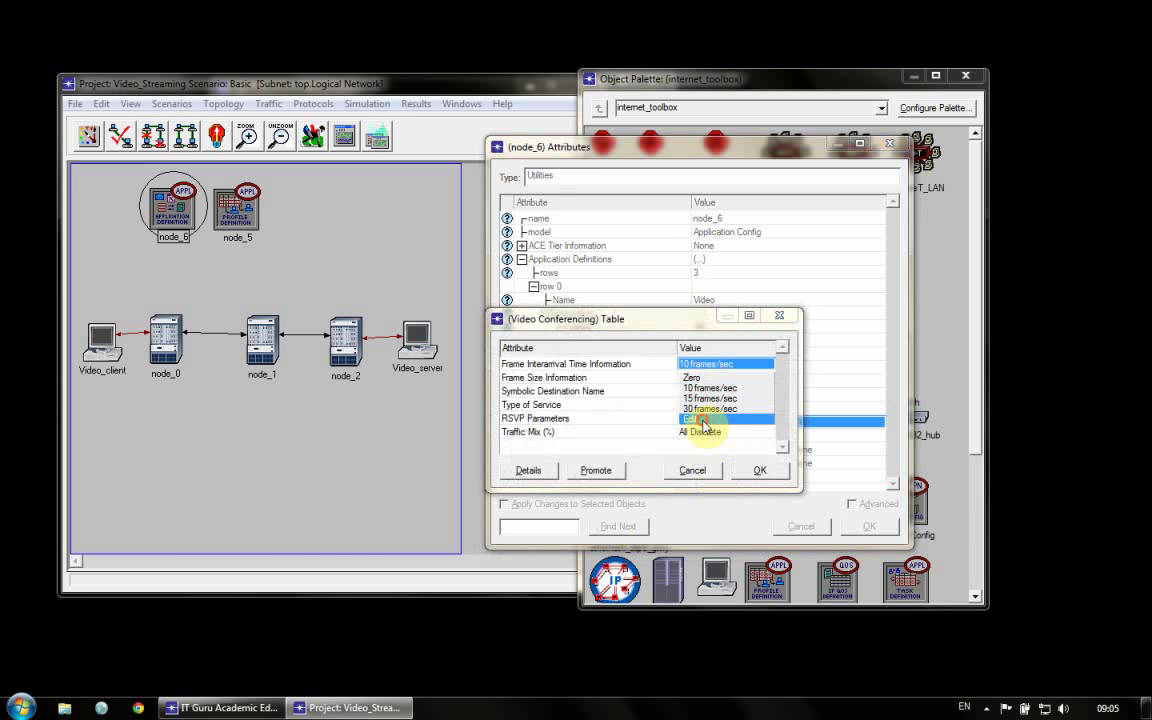
{"action": "left_click", "coordinate": [705, 425]}
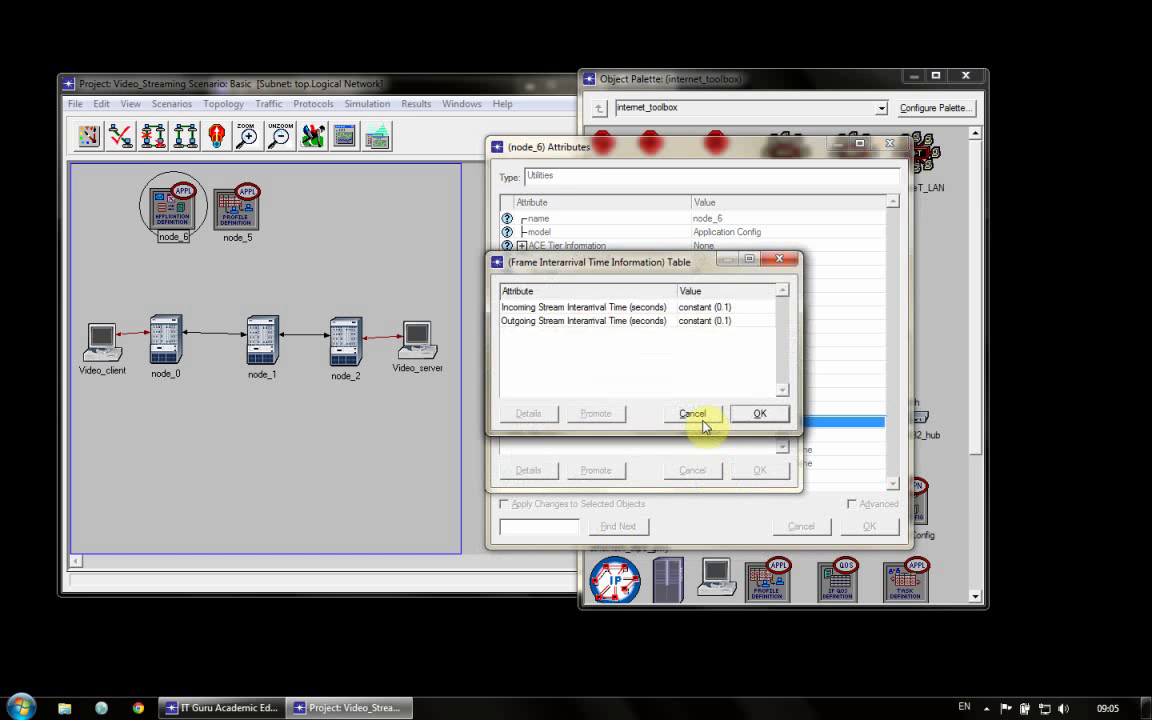
{"action": "left_click", "coordinate": [705, 308]}
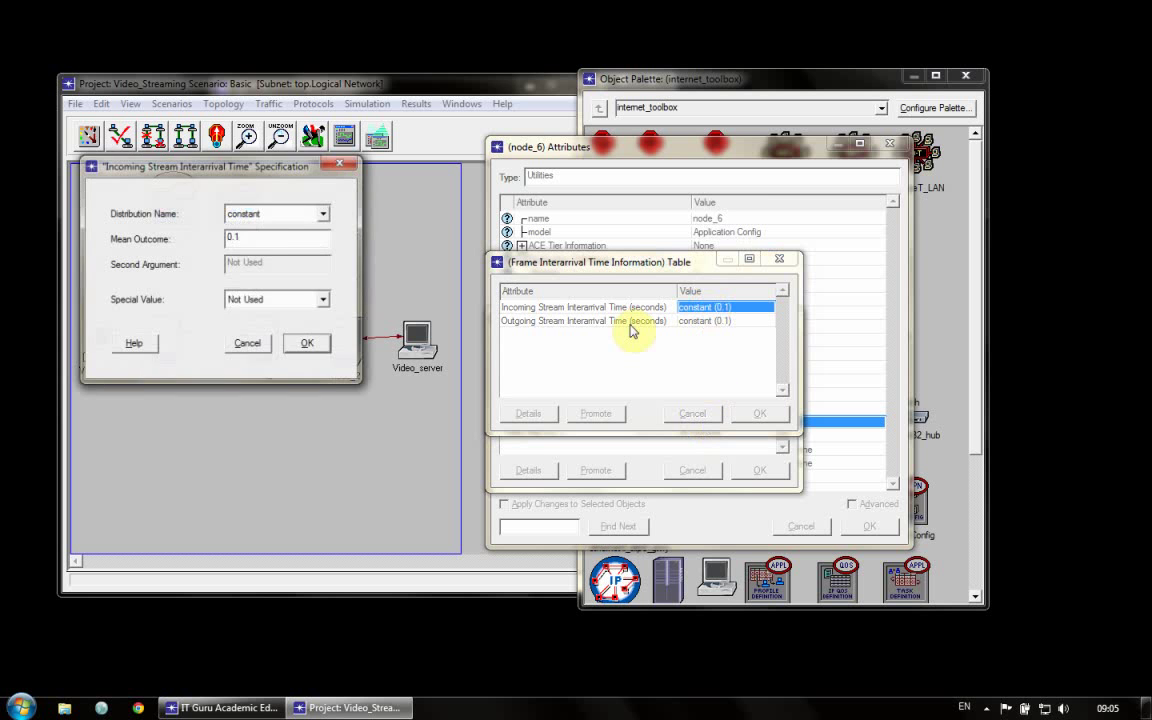
{"action": "left_click", "coordinate": [300, 217]}
{"action": "left_click", "coordinate": [283, 306]}
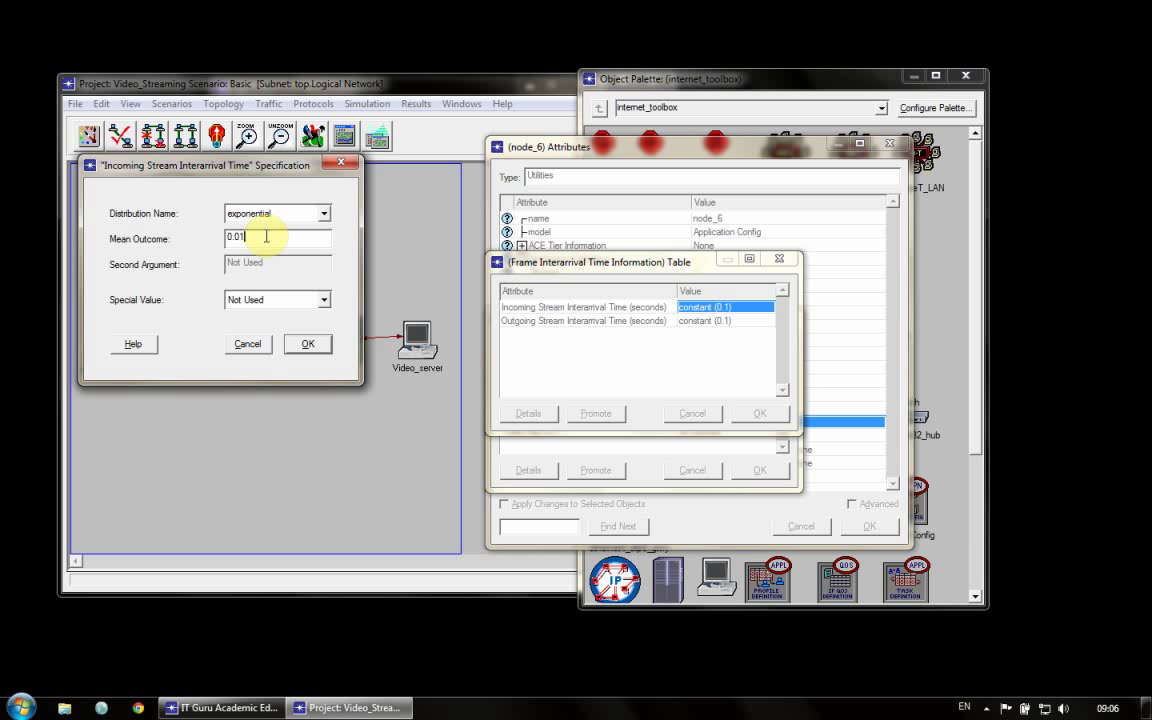
{"action": "left_click", "coordinate": [266, 236]}
{"action": "type", "text": "0.02"}
{"action": "left_click", "coordinate": [306, 345]}
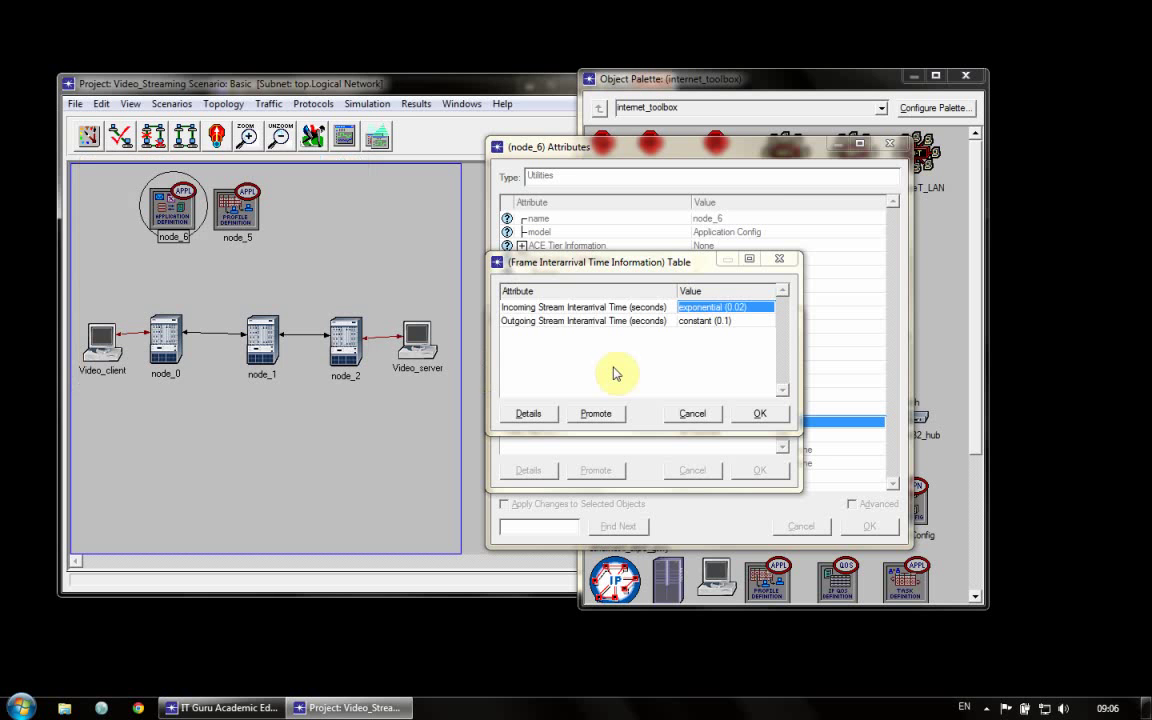
Set the outgoing frame interarrival time to constant 99999.
{"action": "double_click", "coordinate": [689, 320]}
{"action": "left_click", "coordinate": [286, 215]}
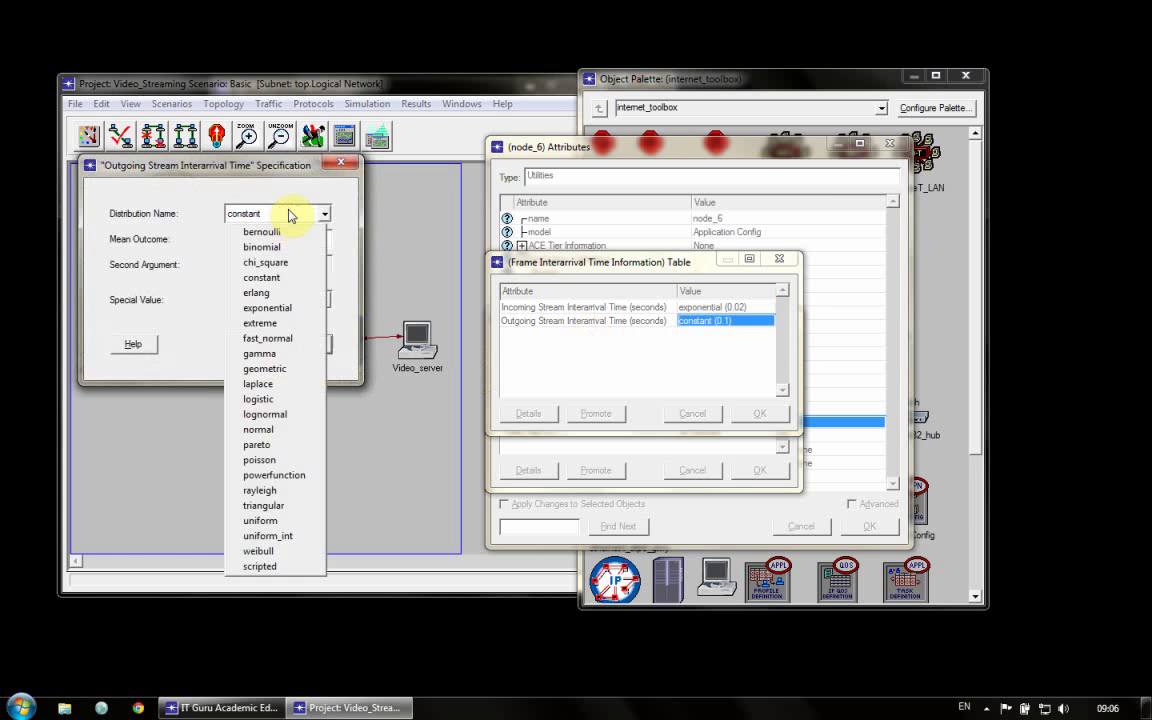
{"action": "left_click", "coordinate": [255, 244]}
{"action": "double_click", "coordinate": [249, 243]}
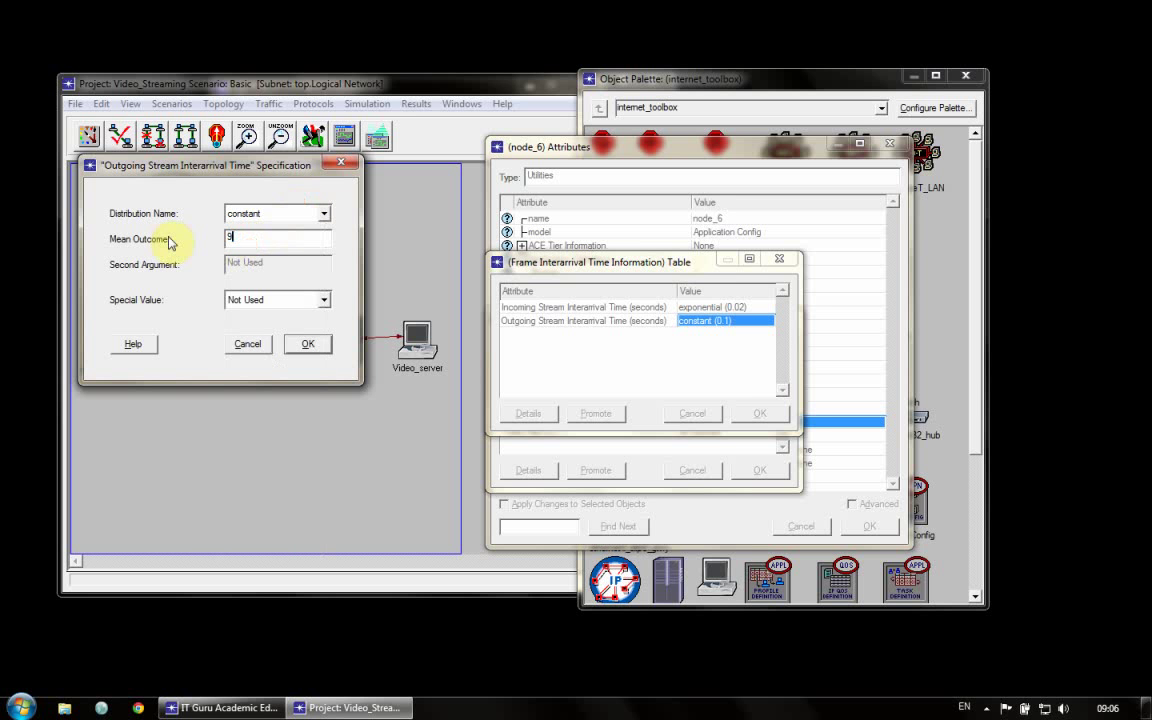
{"action": "left_click", "coordinate": [305, 345]}
Set the incoming Video Conferencing frame size to constant 1400 bytes.
{"action": "left_click", "coordinate": [777, 413]}
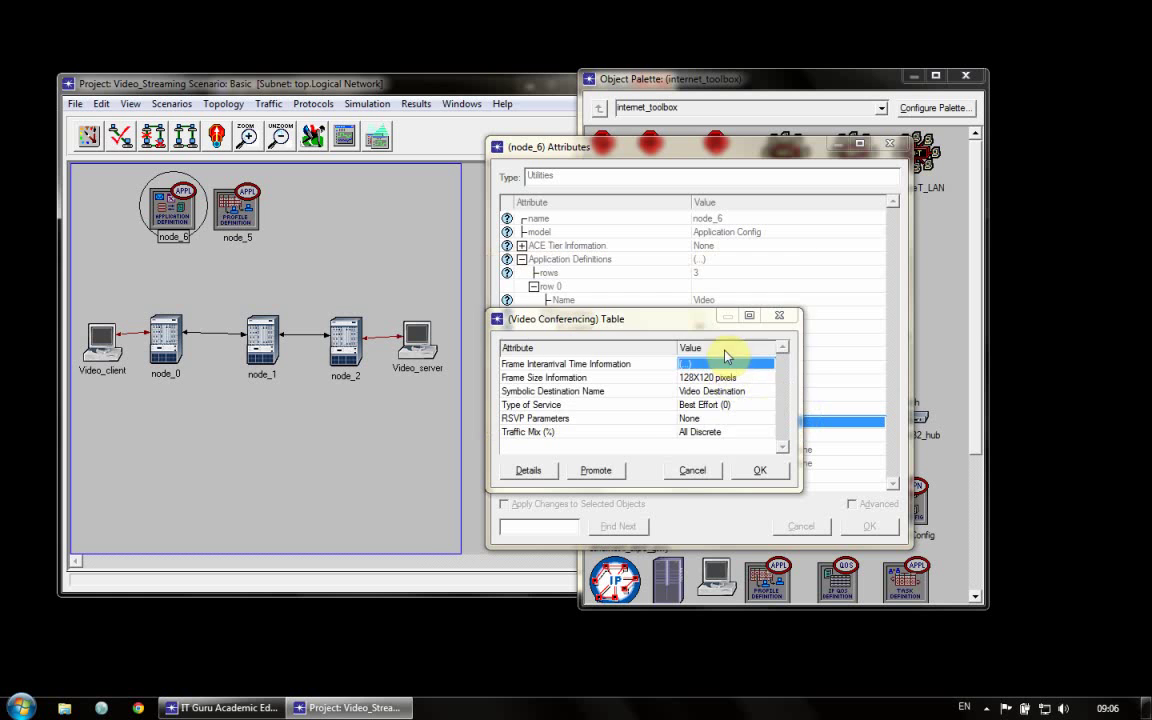
{"action": "left_click", "coordinate": [726, 377]}
{"action": "left_click", "coordinate": [720, 433]}
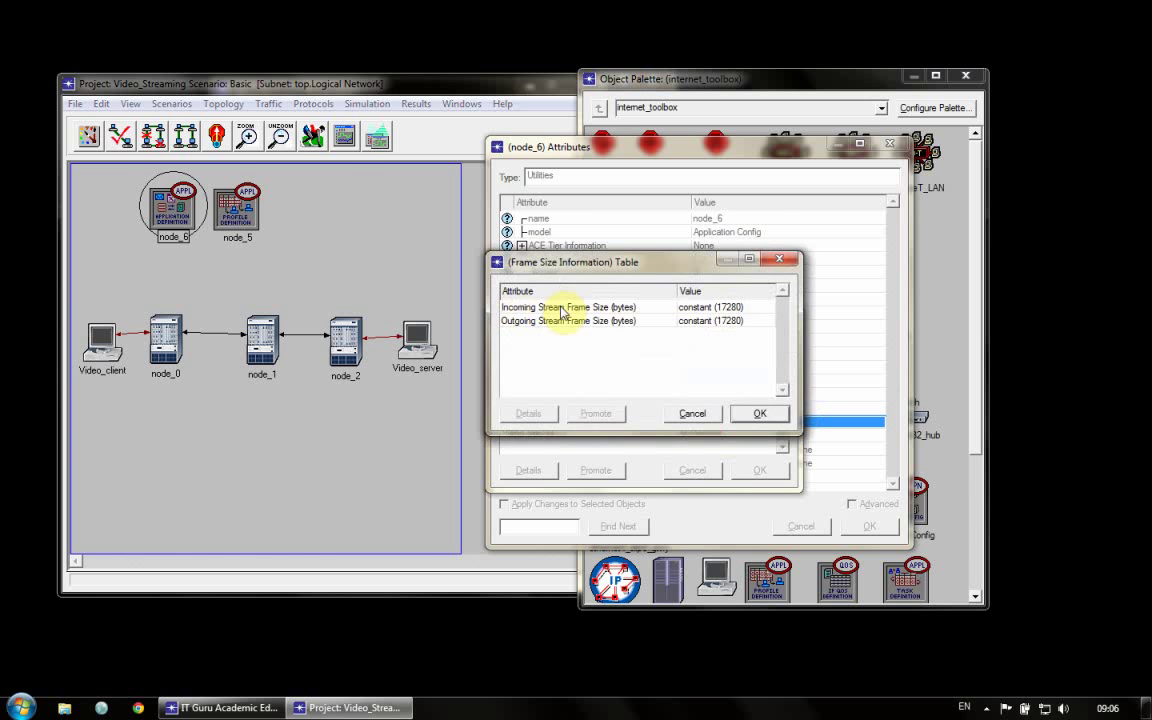
{"action": "left_click", "coordinate": [708, 306]}
{"action": "left_click_drag", "start_coordinate": [294, 238], "coordinate": [172, 240]}
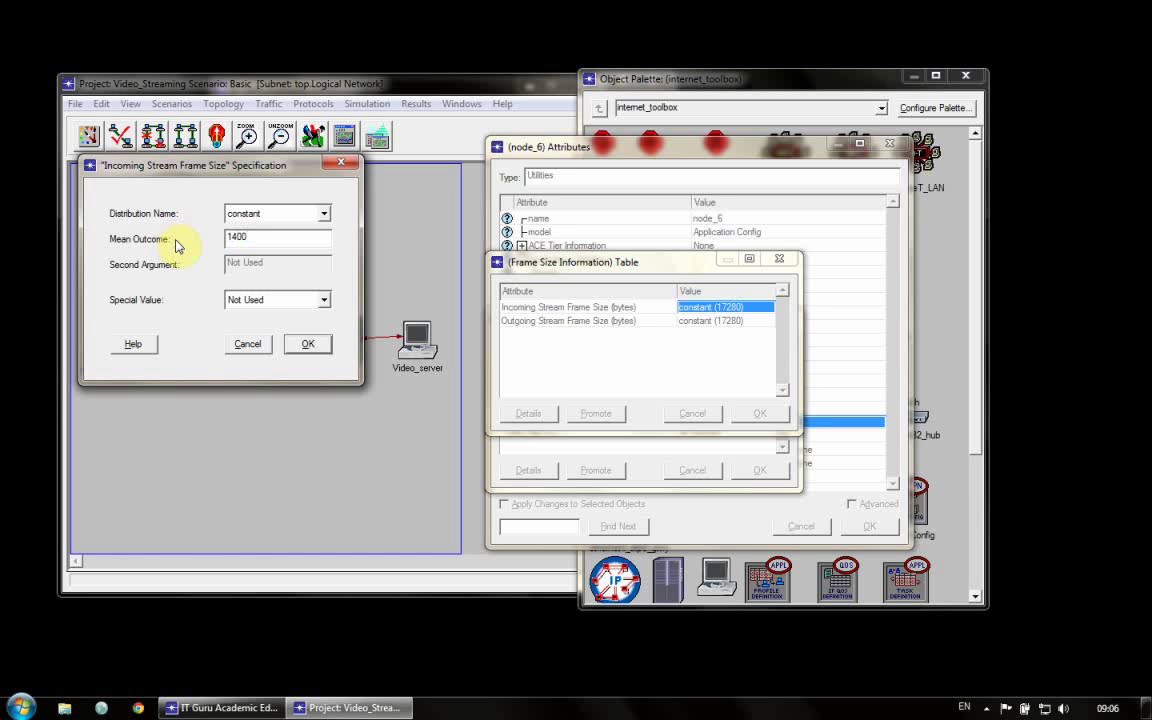
{"action": "left_click", "coordinate": [306, 344]}
Set the outgoing frame size to constant 60 bytes and accept the Video Conferencing settings.
{"action": "left_click", "coordinate": [708, 320]}
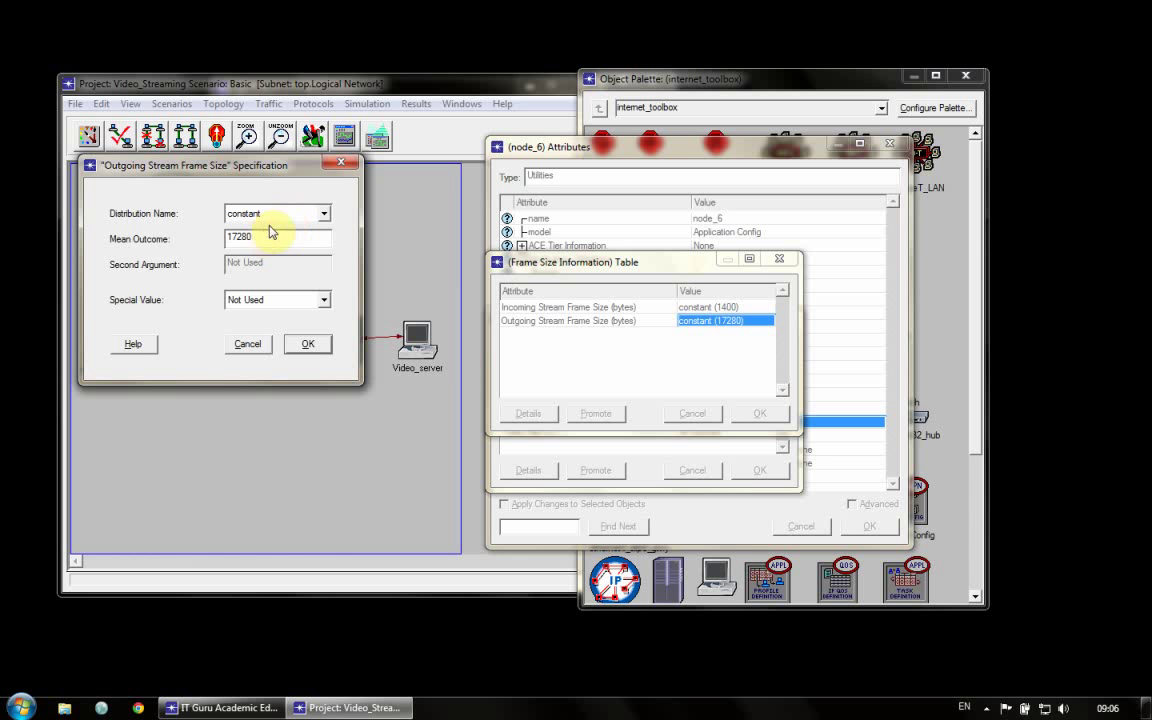
{"action": "left_click_drag", "start_coordinate": [268, 237], "coordinate": [203, 241]}
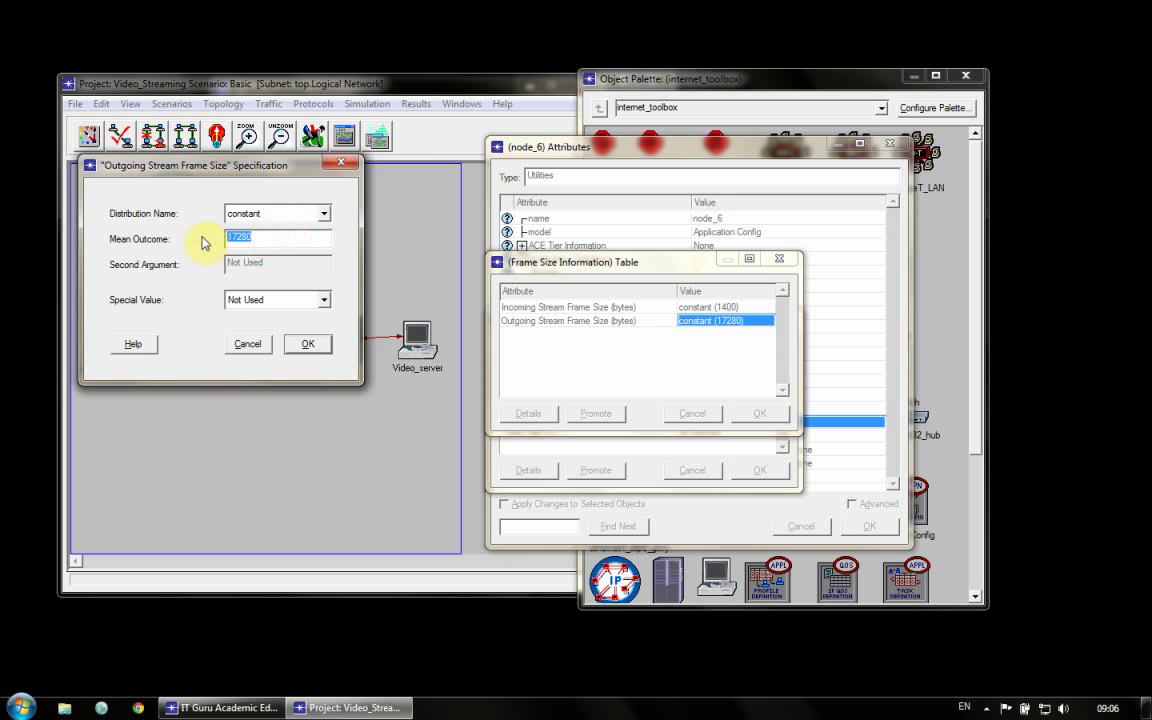
{"action": "left_click", "coordinate": [300, 343]}
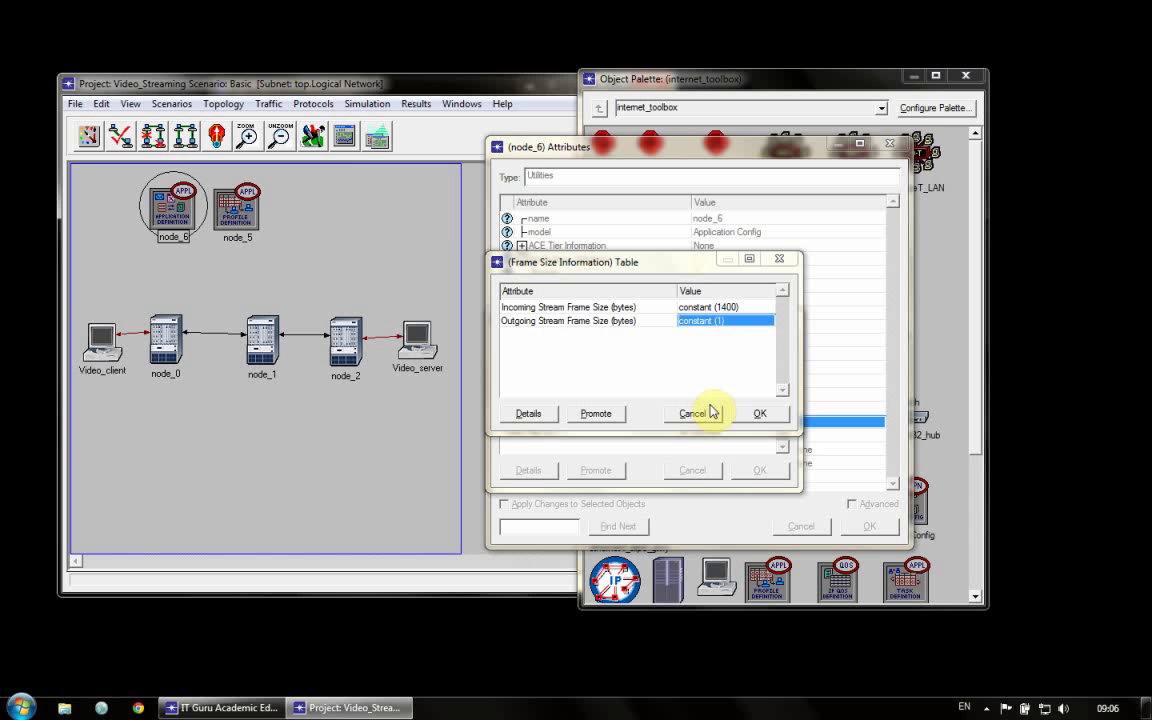
{"action": "left_click", "coordinate": [740, 321]}
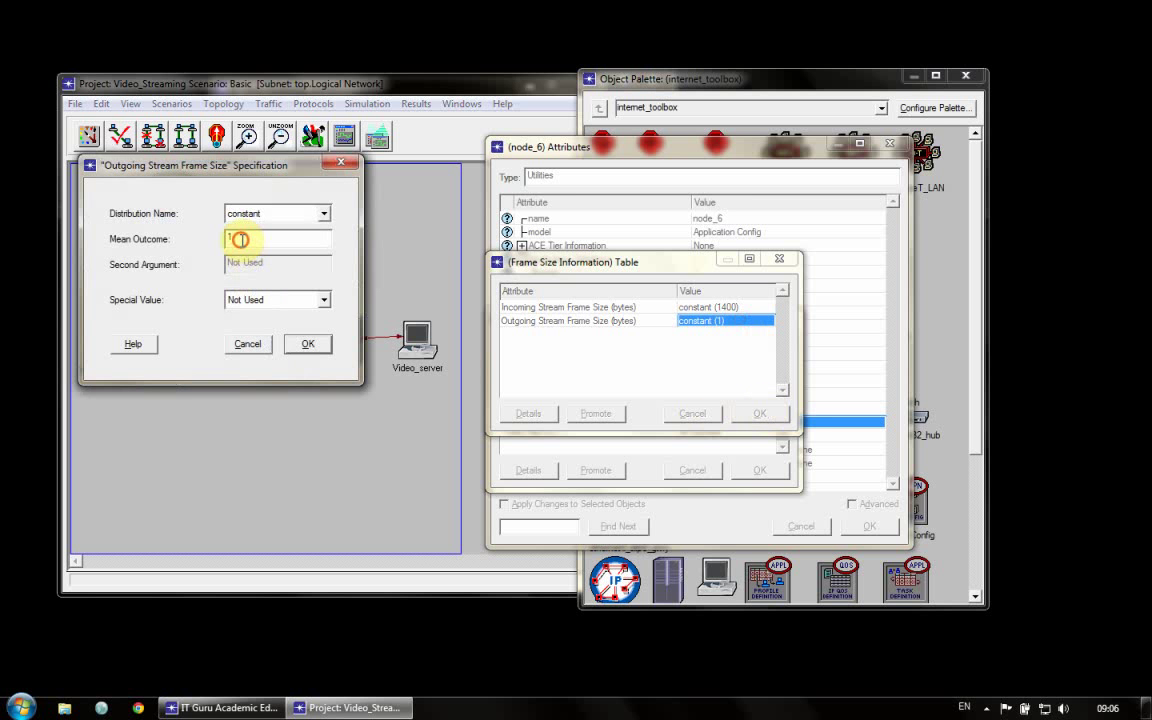
{"action": "type", "text": "60"}
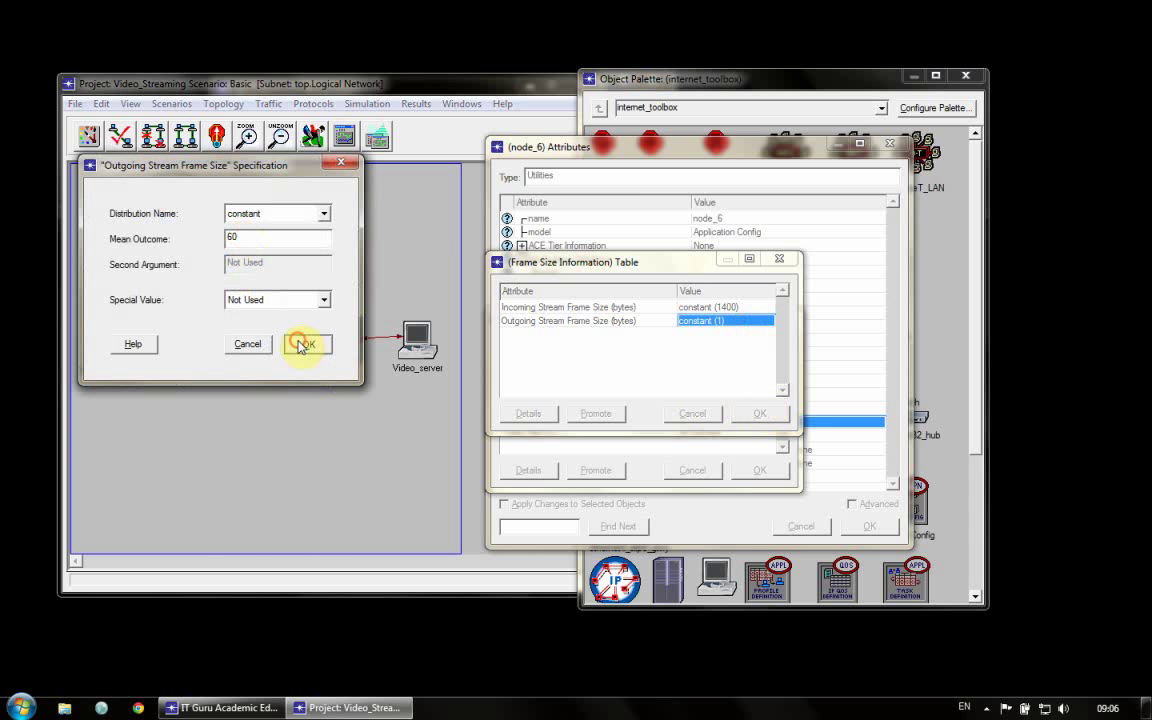
{"action": "left_click", "coordinate": [305, 343]}
{"action": "left_click", "coordinate": [760, 413]}
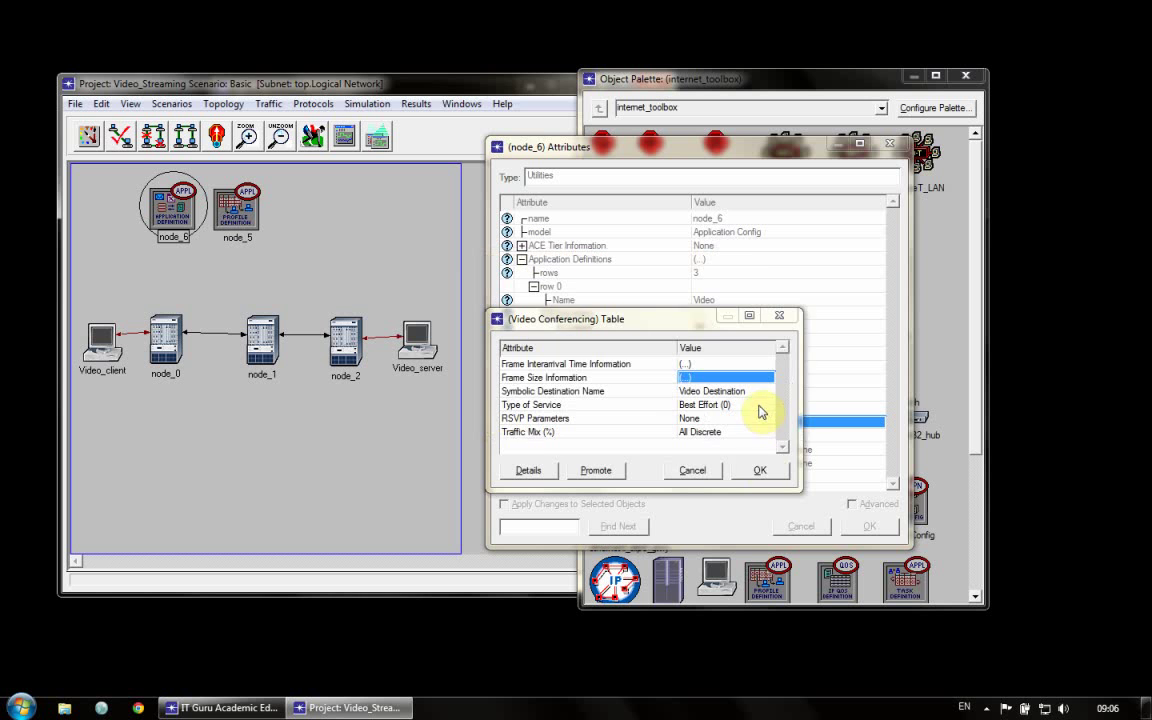
{"action": "left_click", "coordinate": [759, 470]}
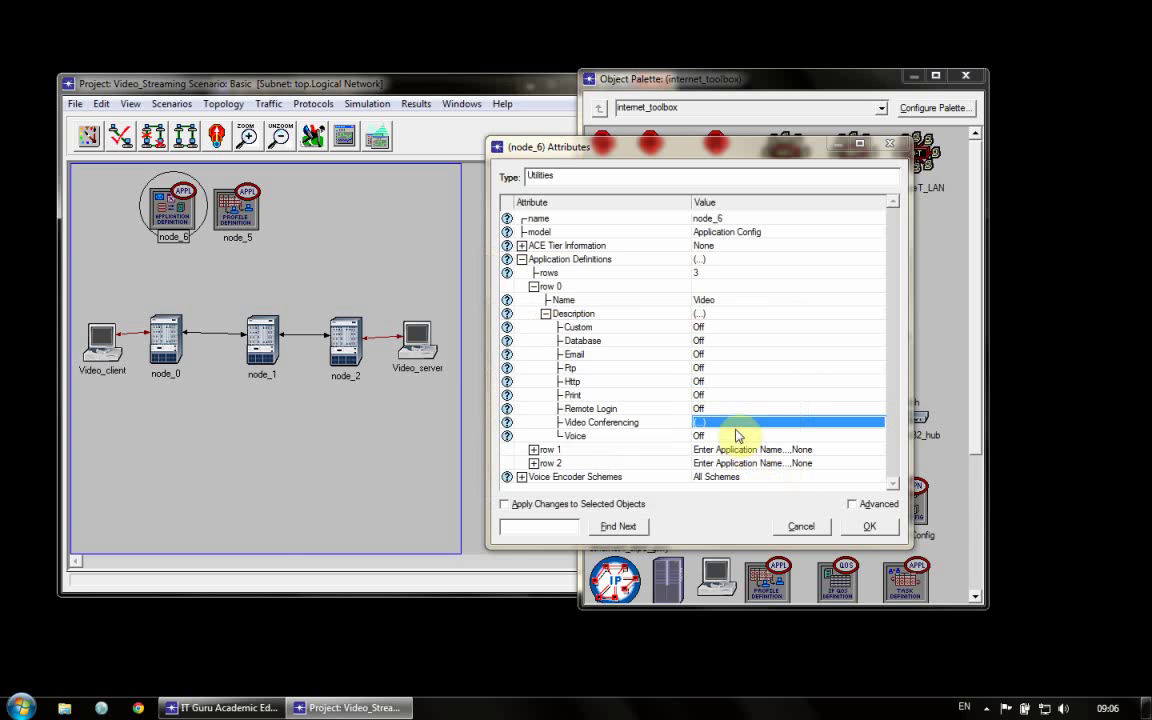
Name application row 1 Database with Database set to Low Load.
{"action": "left_click", "coordinate": [534, 287]}
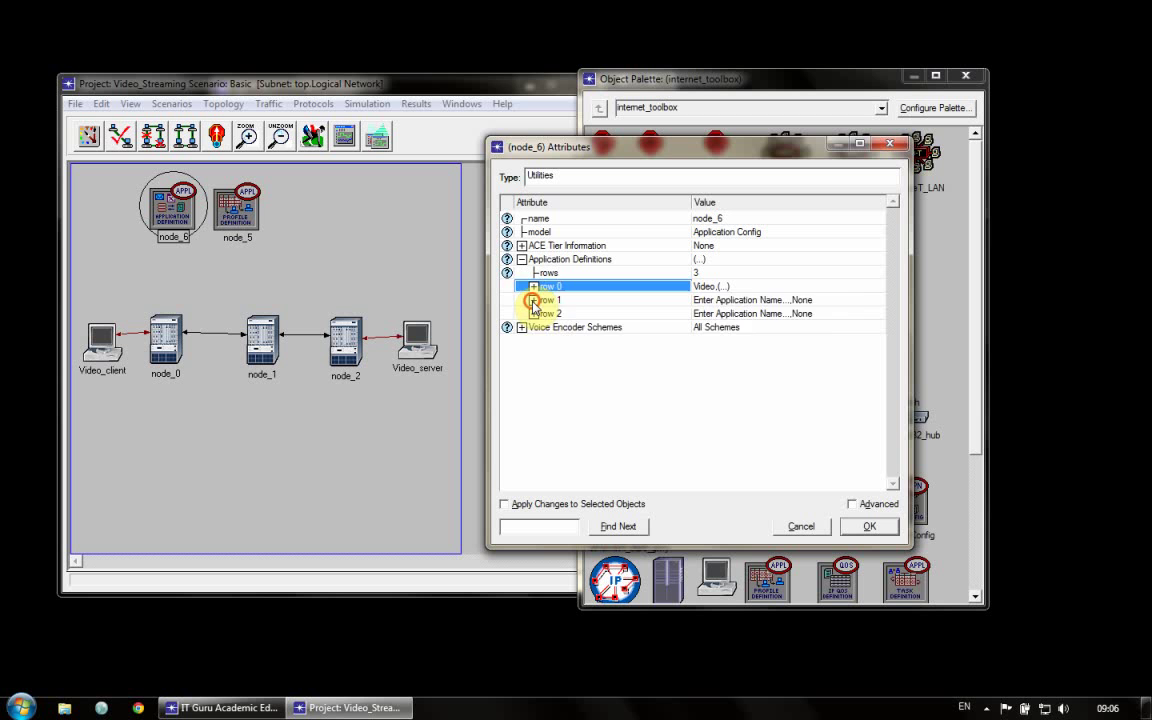
{"action": "left_click", "coordinate": [533, 300]}
{"action": "left_click", "coordinate": [715, 313]}
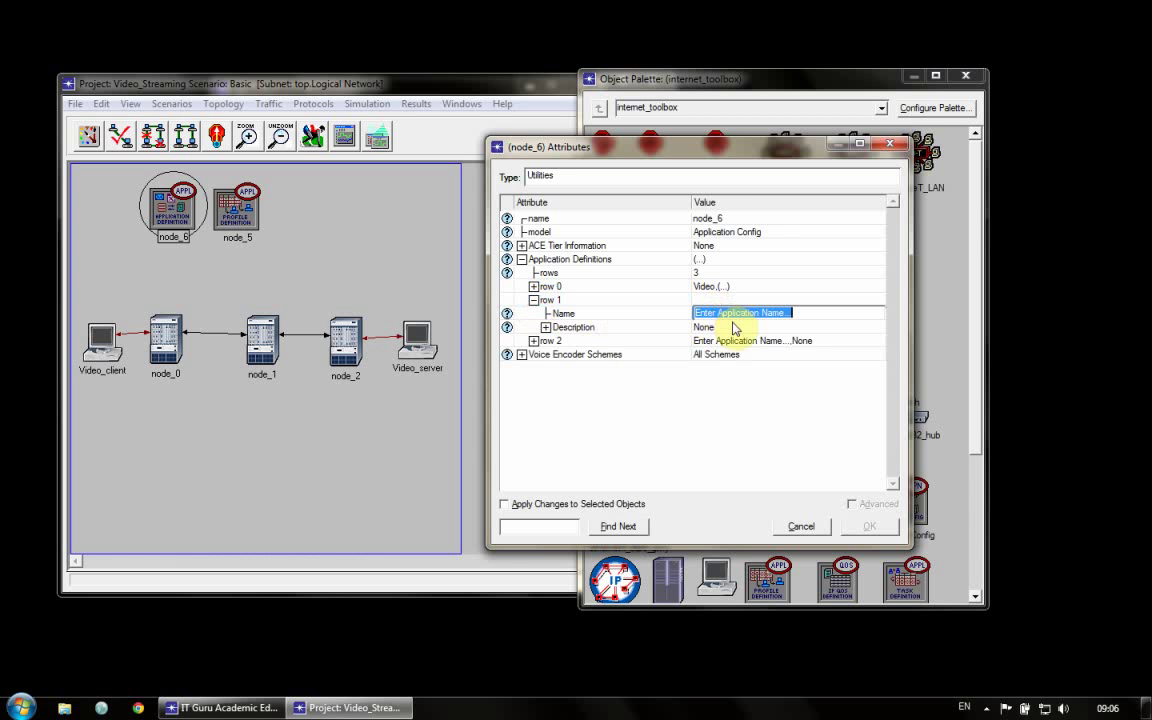
{"action": "type", "text": "Databas"}
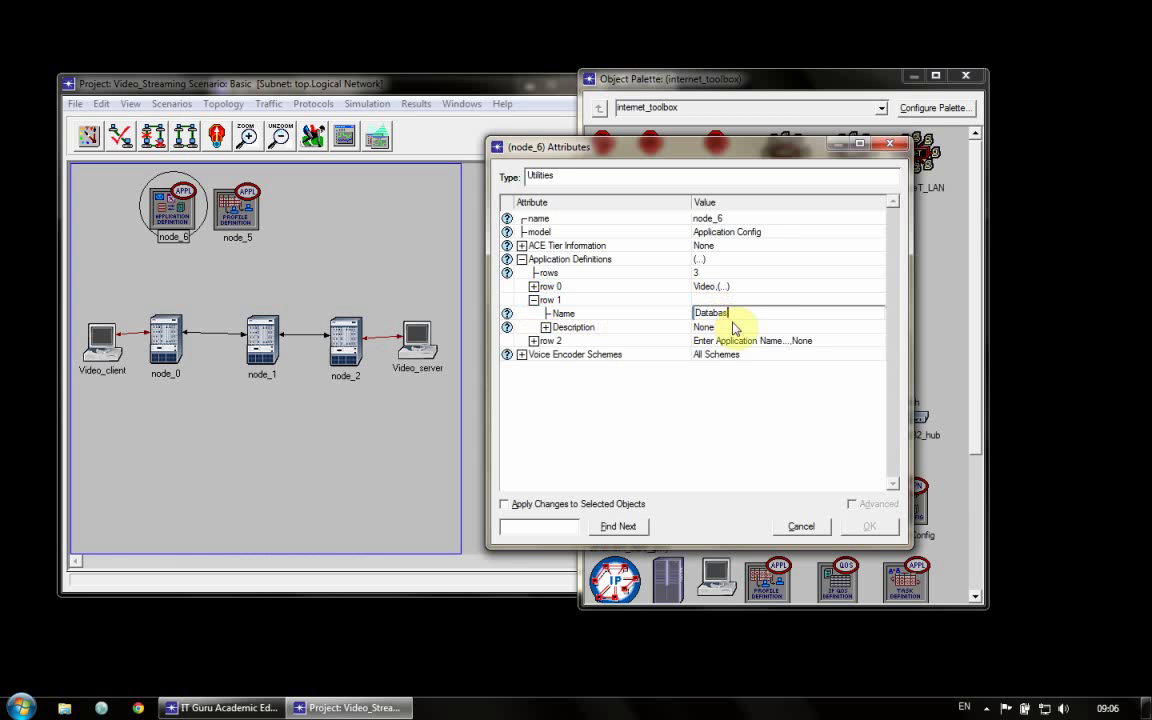
{"action": "type", "text": "e"}
{"action": "left_click", "coordinate": [545, 327]}
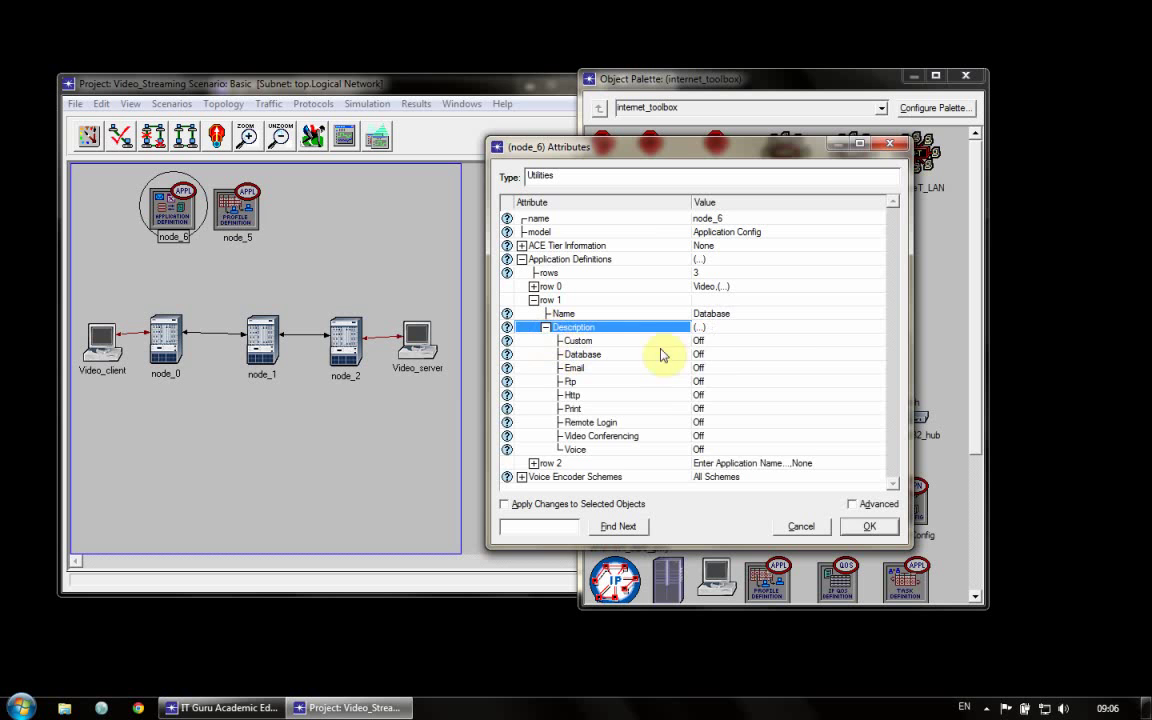
{"action": "left_click", "coordinate": [715, 354]}
{"action": "left_click", "coordinate": [713, 379]}
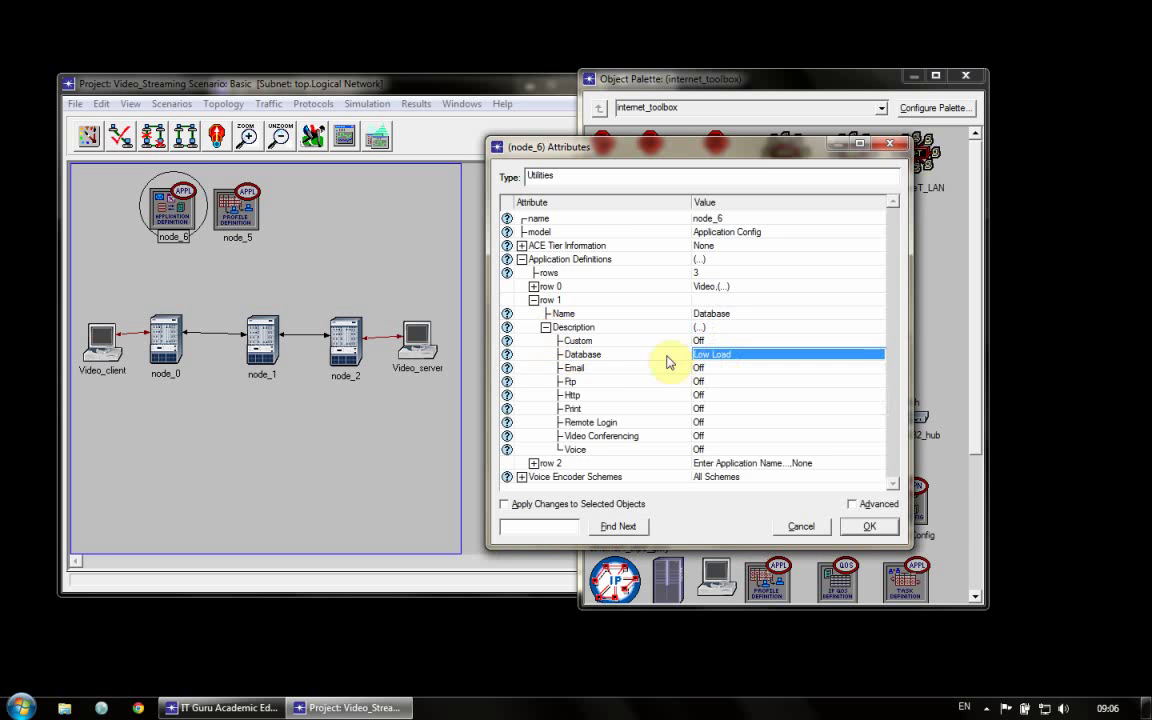
{"action": "left_click", "coordinate": [545, 327]}
{"action": "left_click", "coordinate": [533, 300]}
Name application row 2 FTP with Ftp set to Low Load, and apply the definitions.
{"action": "left_click", "coordinate": [533, 313]}
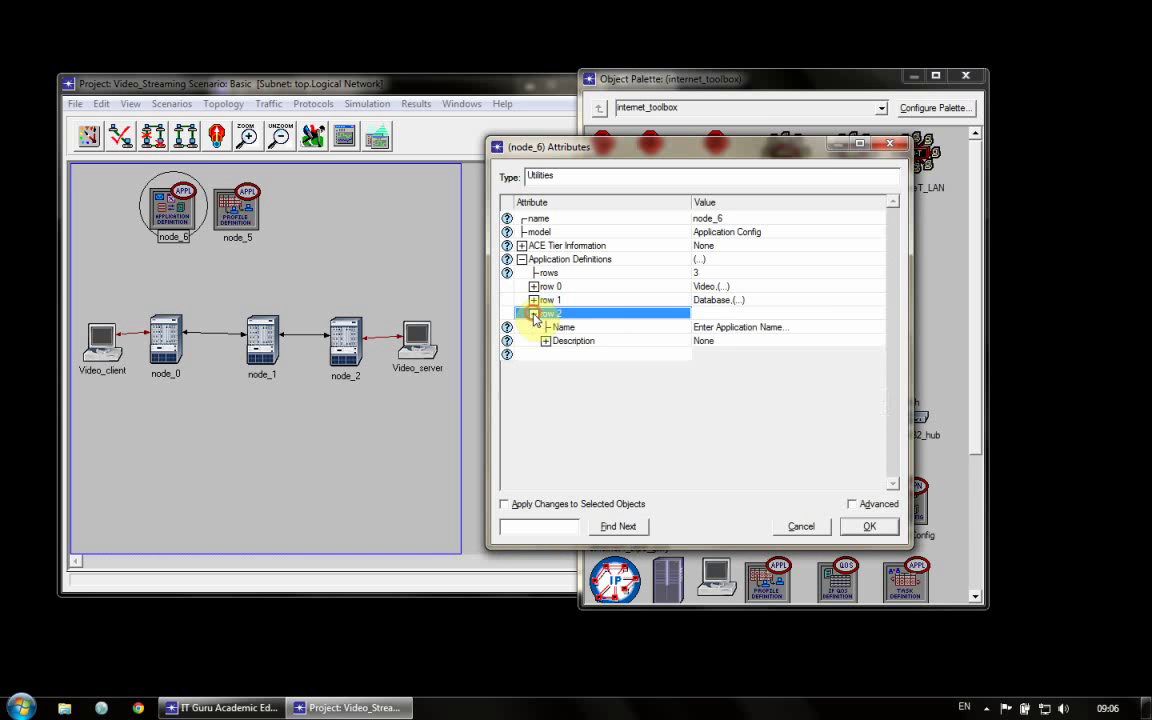
{"action": "left_click", "coordinate": [733, 327]}
{"action": "type", "text": "FTP"}
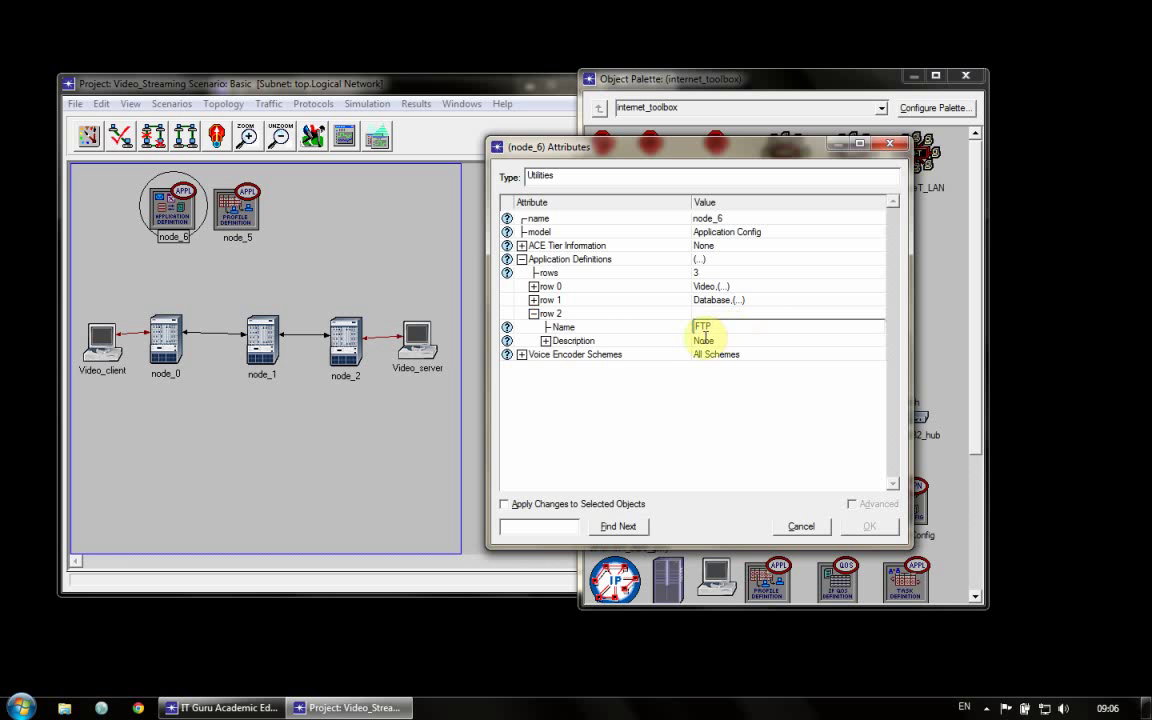
{"action": "left_click", "coordinate": [545, 341]}
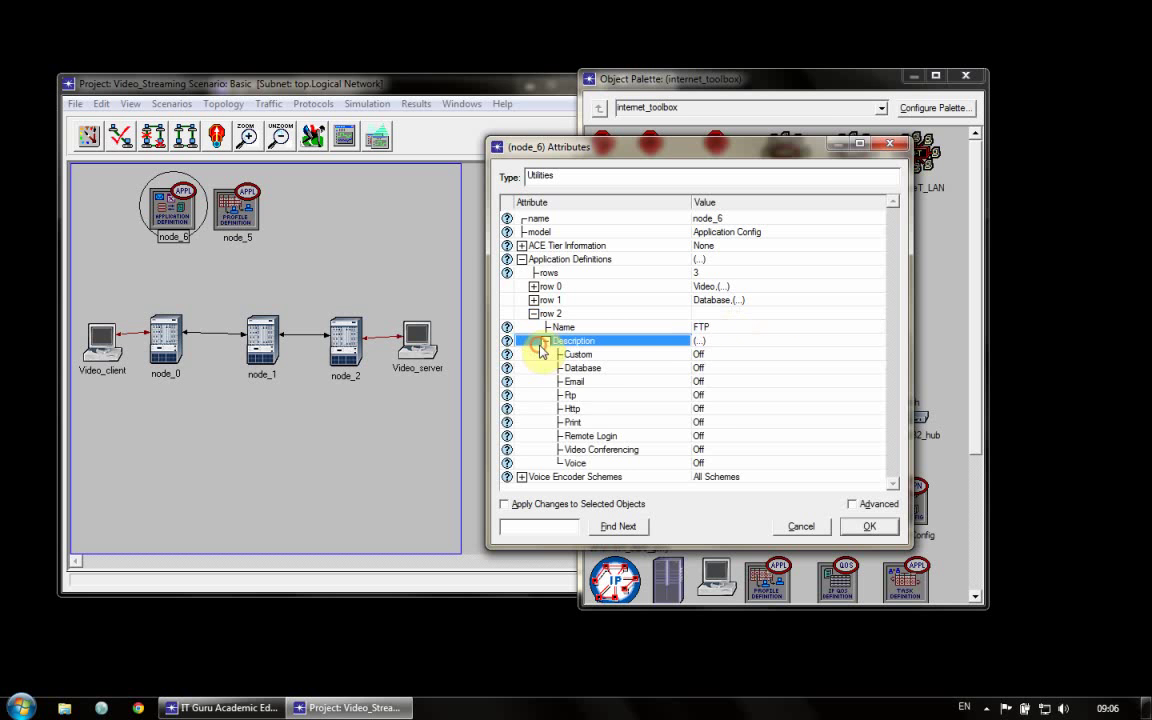
{"action": "left_click", "coordinate": [705, 395]}
{"action": "left_click", "coordinate": [724, 420]}
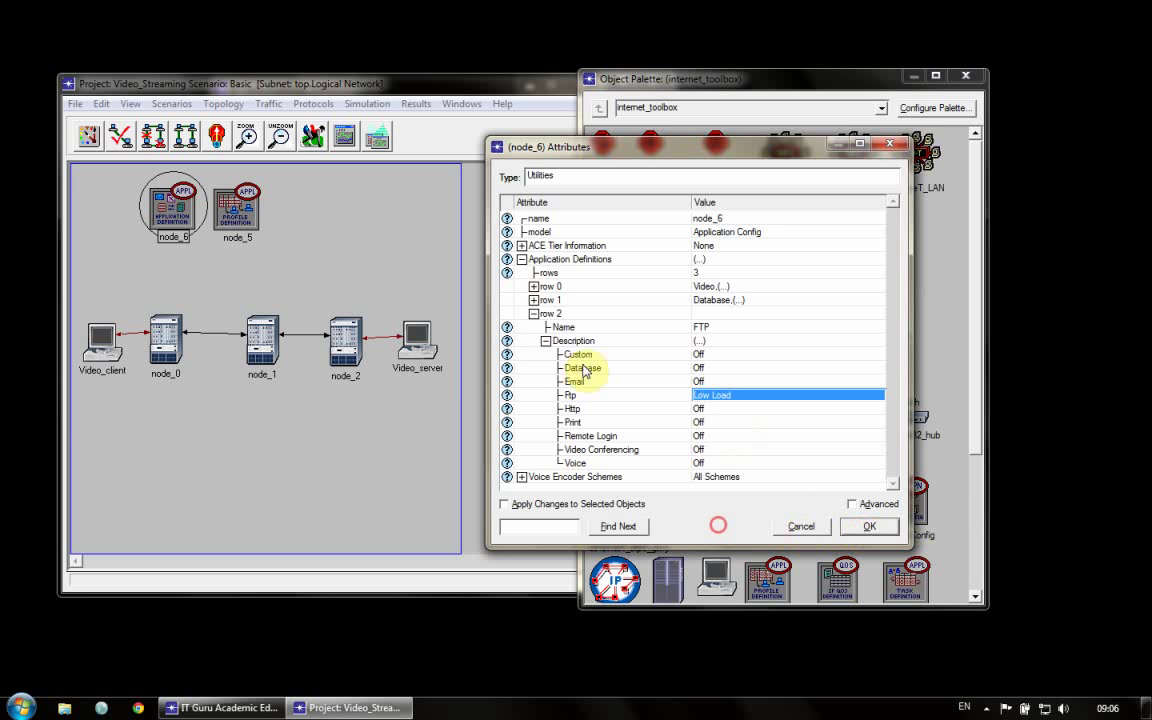
{"action": "left_click", "coordinate": [533, 313]}
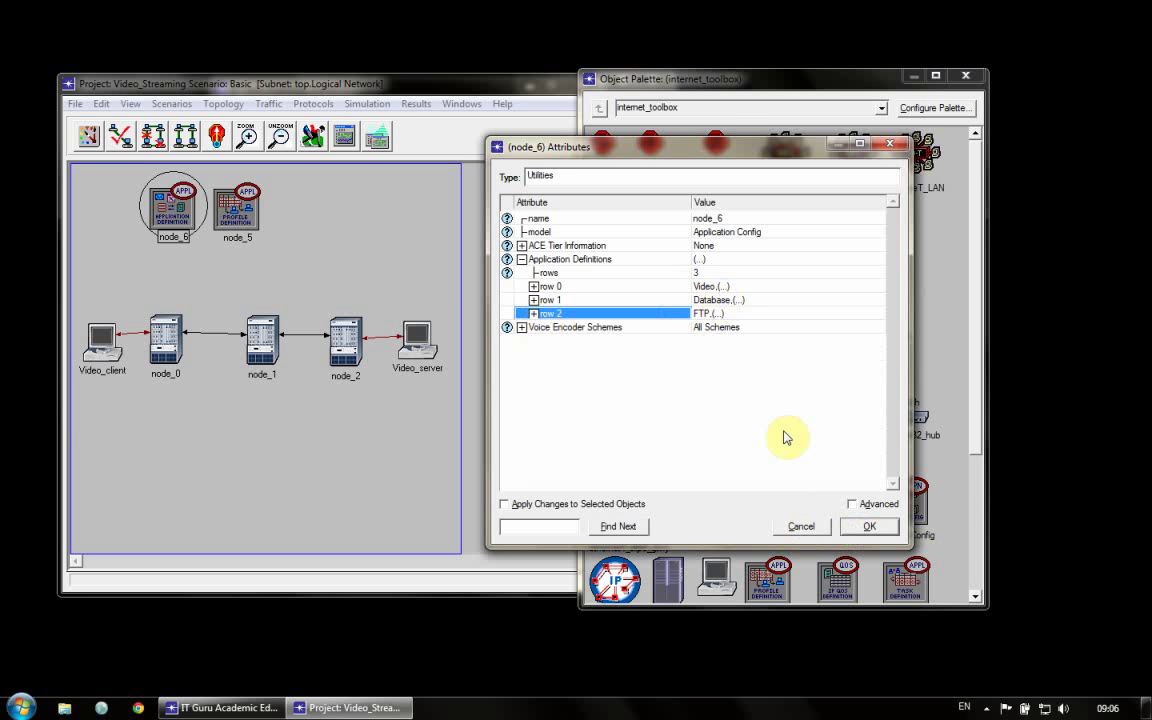
{"action": "left_click", "coordinate": [860, 527]}
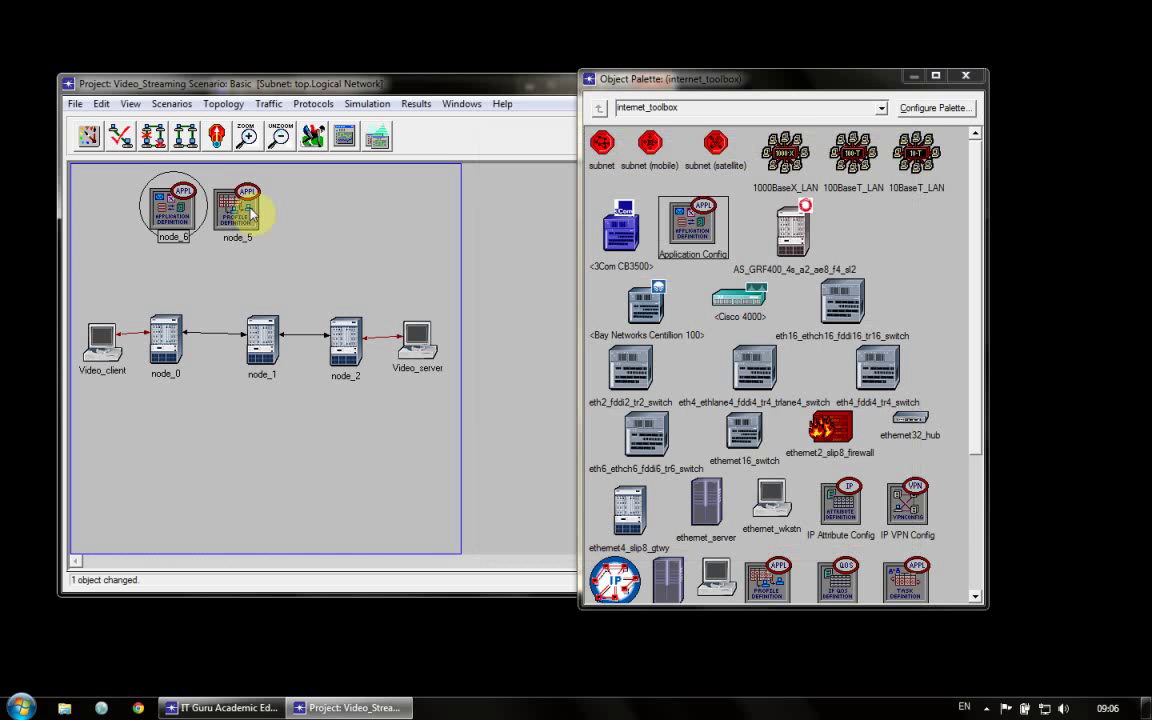
In profile config node_5's attributes, set Profile Configuration to 2 rows.
{"action": "left_click", "coordinate": [250, 205]}
{"action": "right_click", "coordinate": [263, 217]}
{"action": "left_click", "coordinate": [263, 217]}
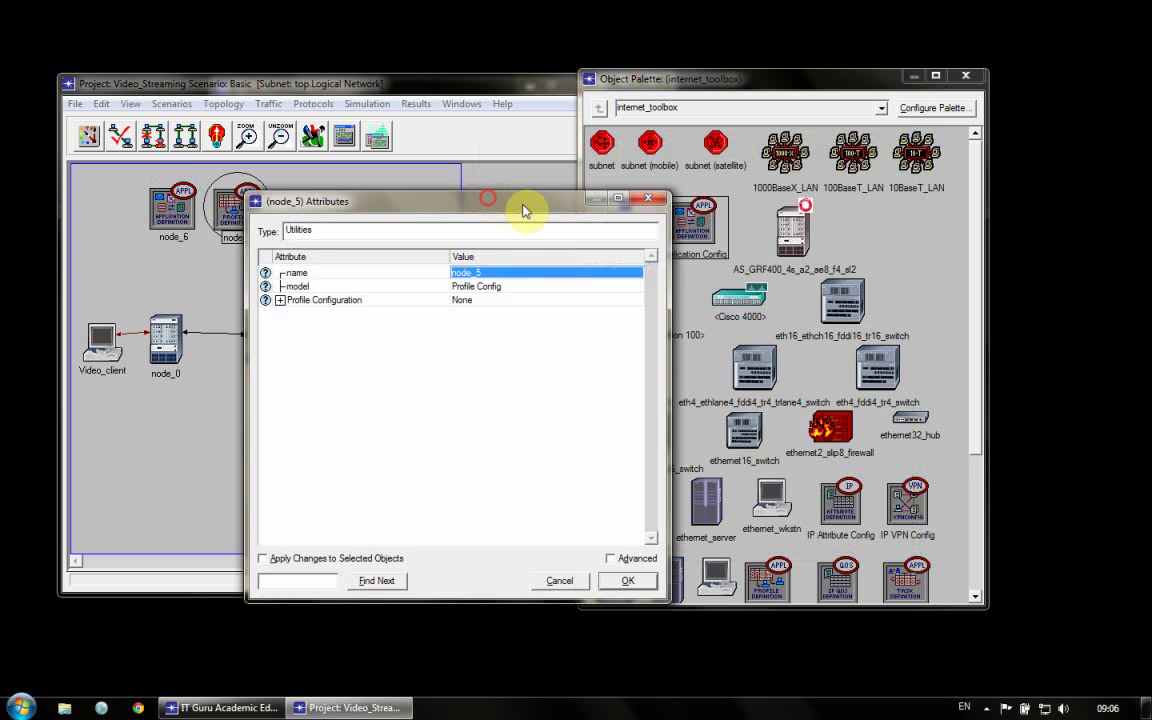
{"action": "left_click_drag", "start_coordinate": [522, 200], "coordinate": [714, 154]}
{"action": "left_click", "coordinate": [497, 254]}
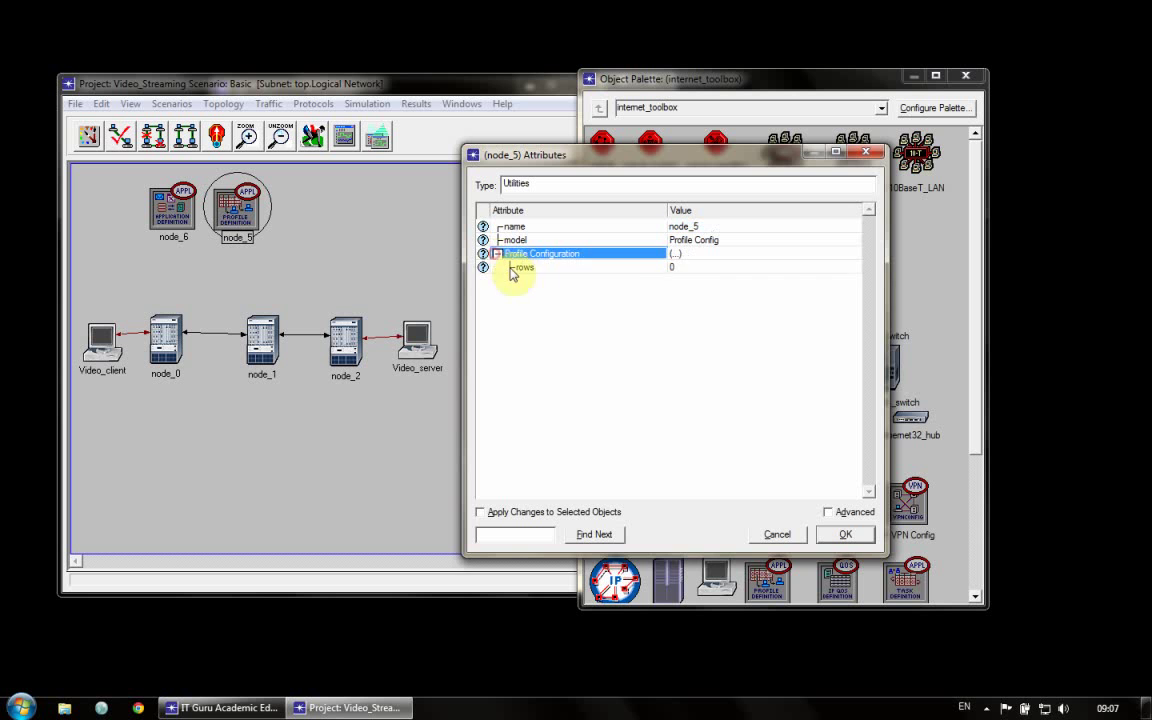
{"action": "left_click", "coordinate": [681, 267]}
{"action": "left_click", "coordinate": [683, 303]}
Name the first profile Video_Profile with one application, Video.
{"action": "left_click", "coordinate": [510, 282]}
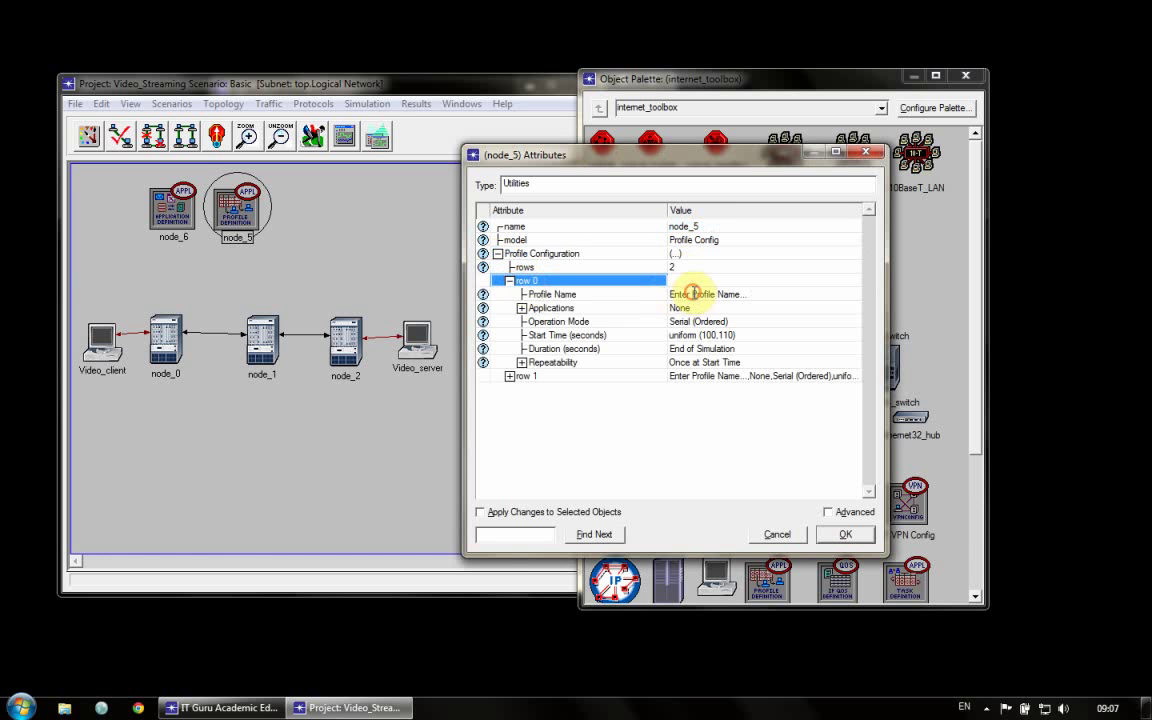
{"action": "left_click", "coordinate": [693, 293]}
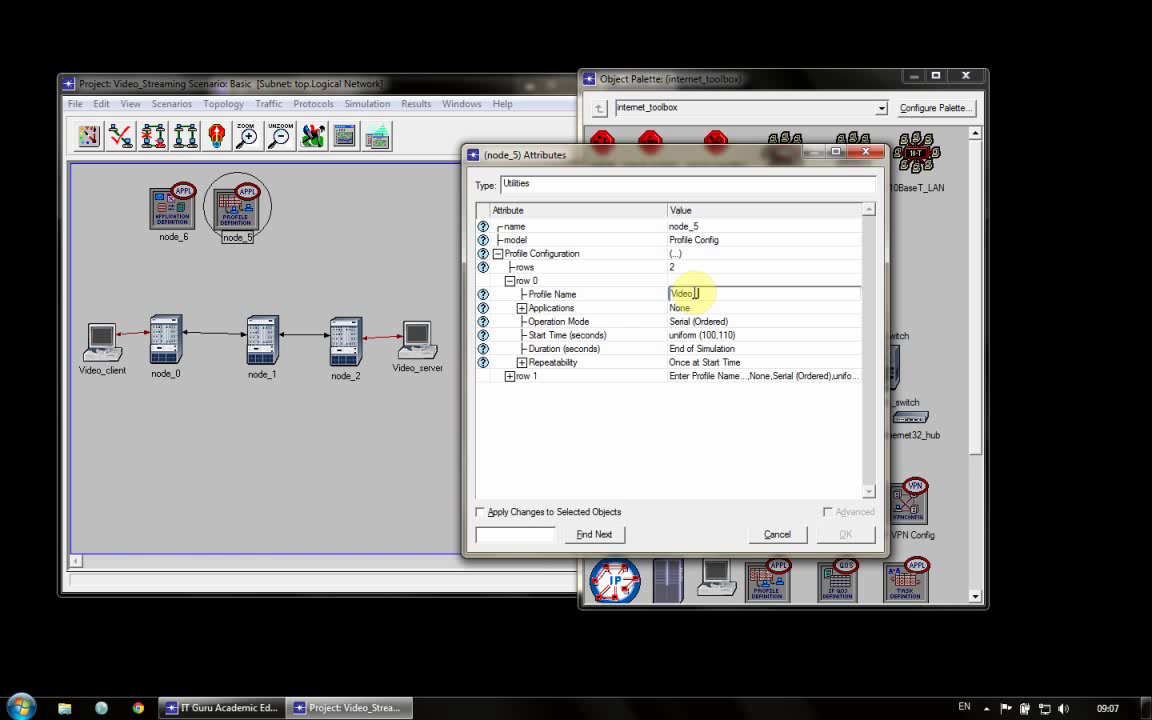
{"action": "type", "text": "Video_Profile"}
{"action": "left_click", "coordinate": [521, 308]}
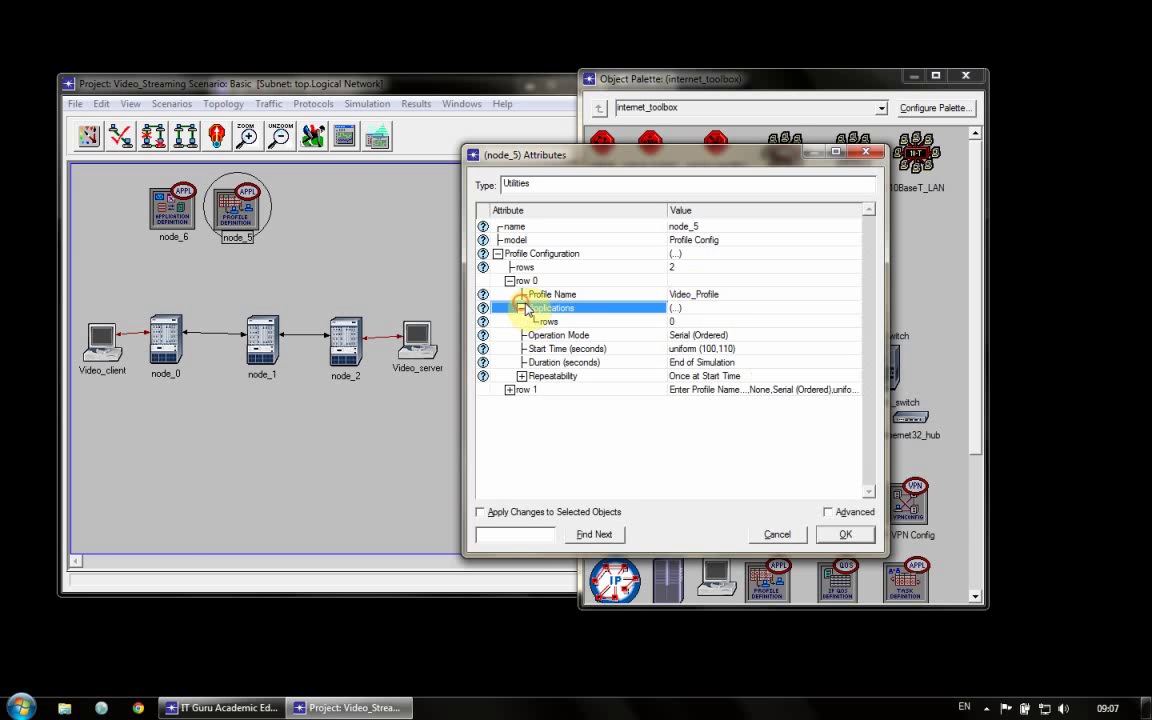
{"action": "left_click", "coordinate": [680, 321]}
{"action": "left_click", "coordinate": [695, 344]}
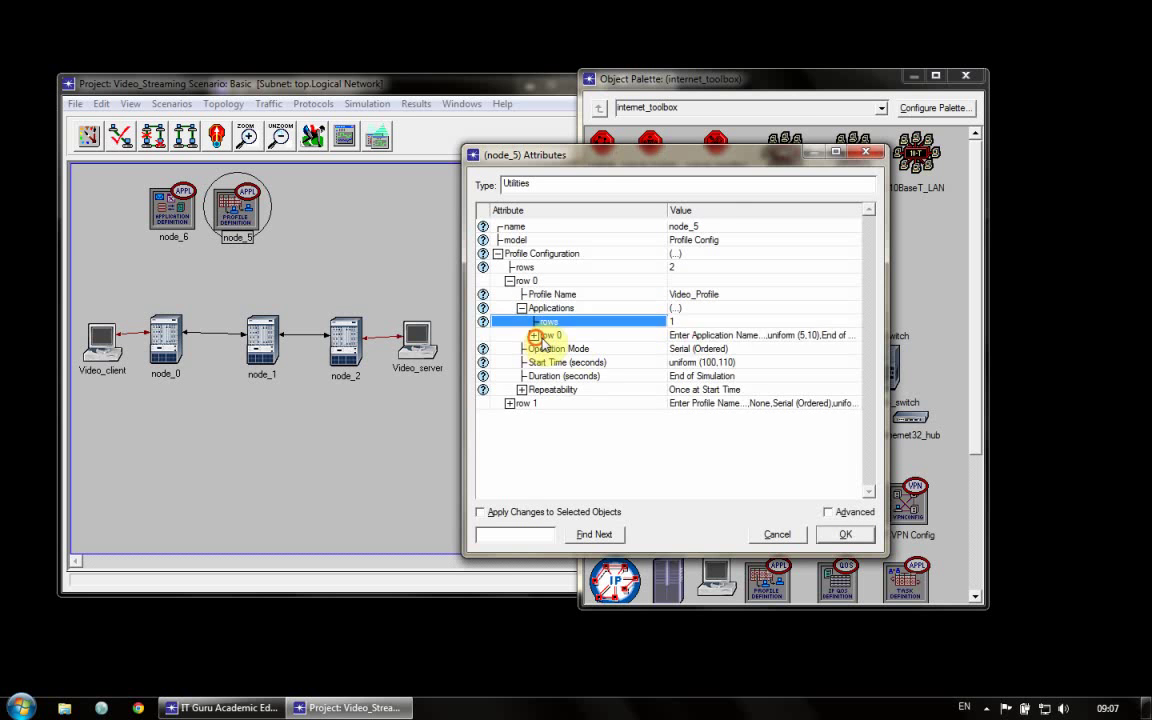
{"action": "double_click", "coordinate": [542, 334]}
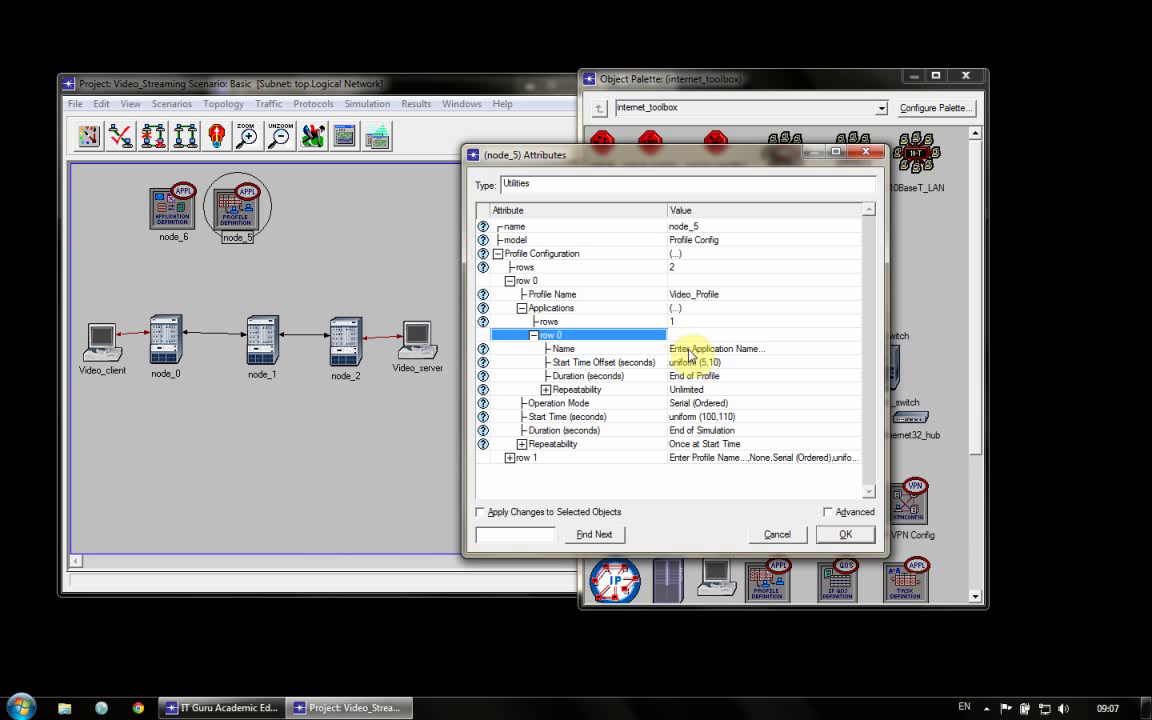
{"action": "left_click", "coordinate": [690, 348]}
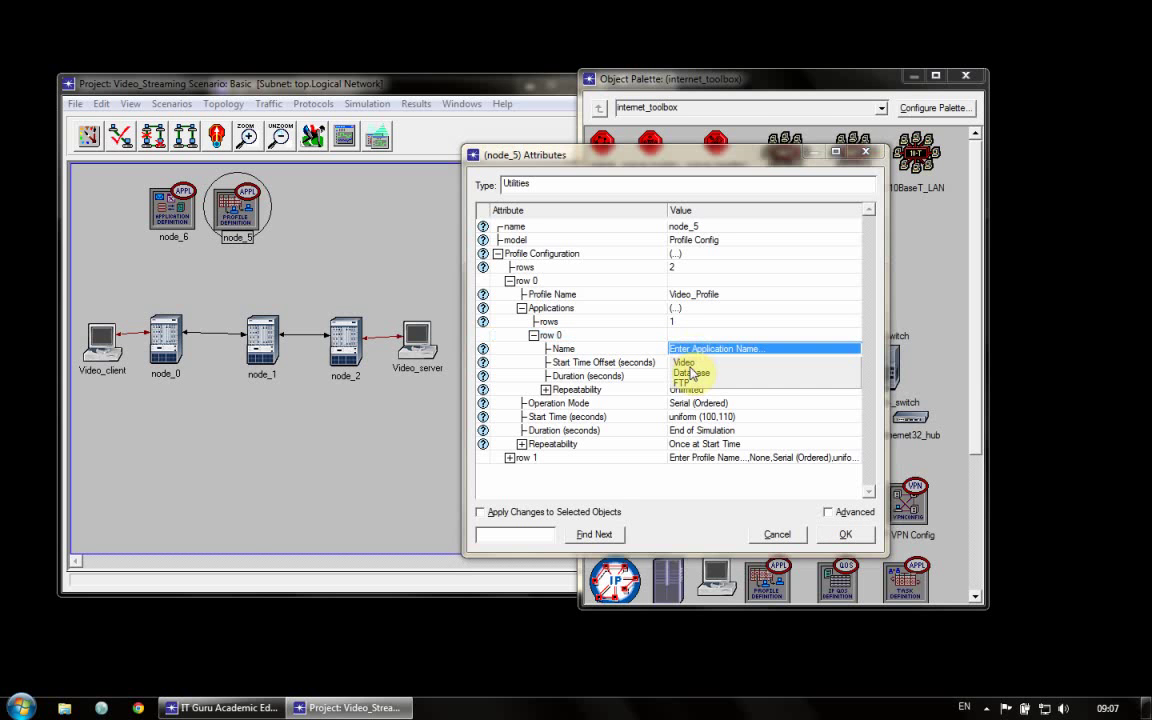
{"action": "left_click", "coordinate": [690, 368]}
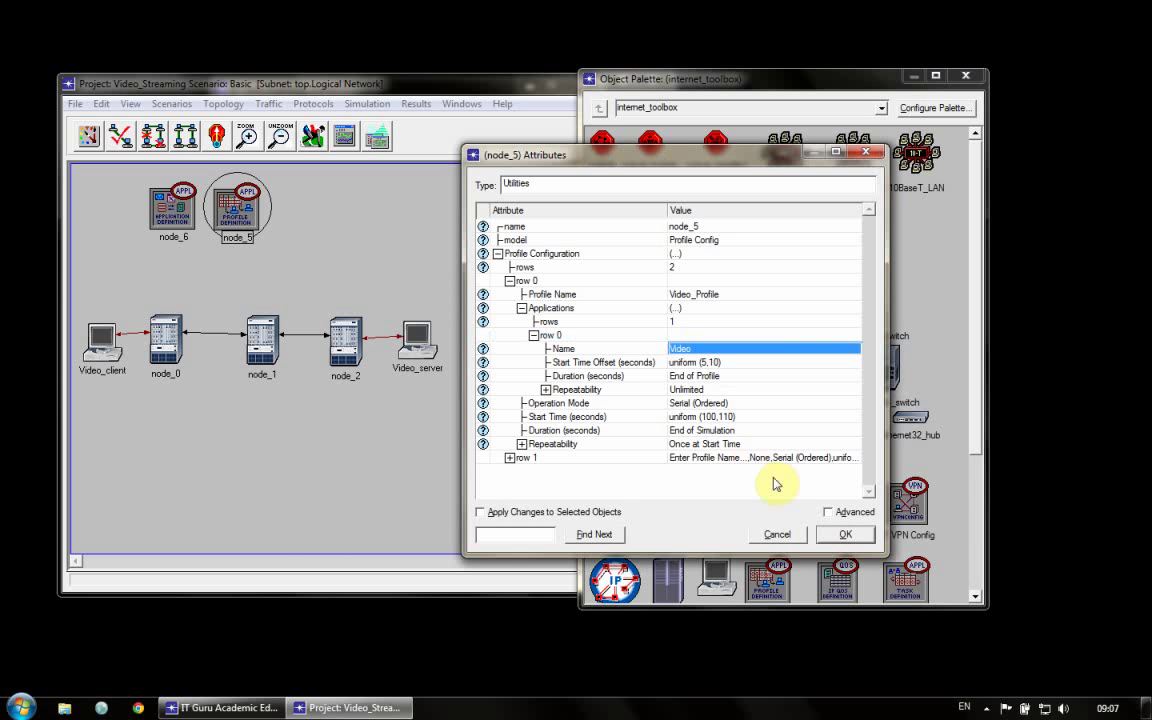
{"action": "double_click", "coordinate": [523, 280]}
Name the second profile Background_traffic running Database and FTP, and accept the profiles.
{"action": "double_click", "coordinate": [524, 294]}
{"action": "left_click", "coordinate": [683, 307]}
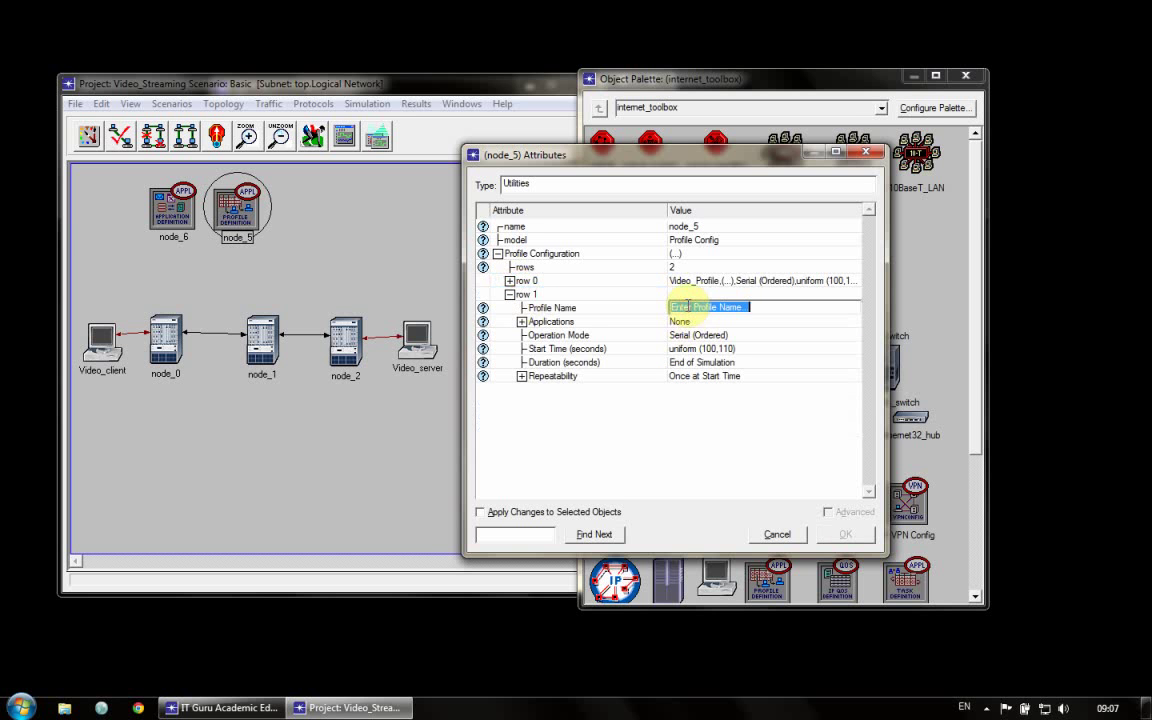
{"action": "type", "text": "Background_traffic"}
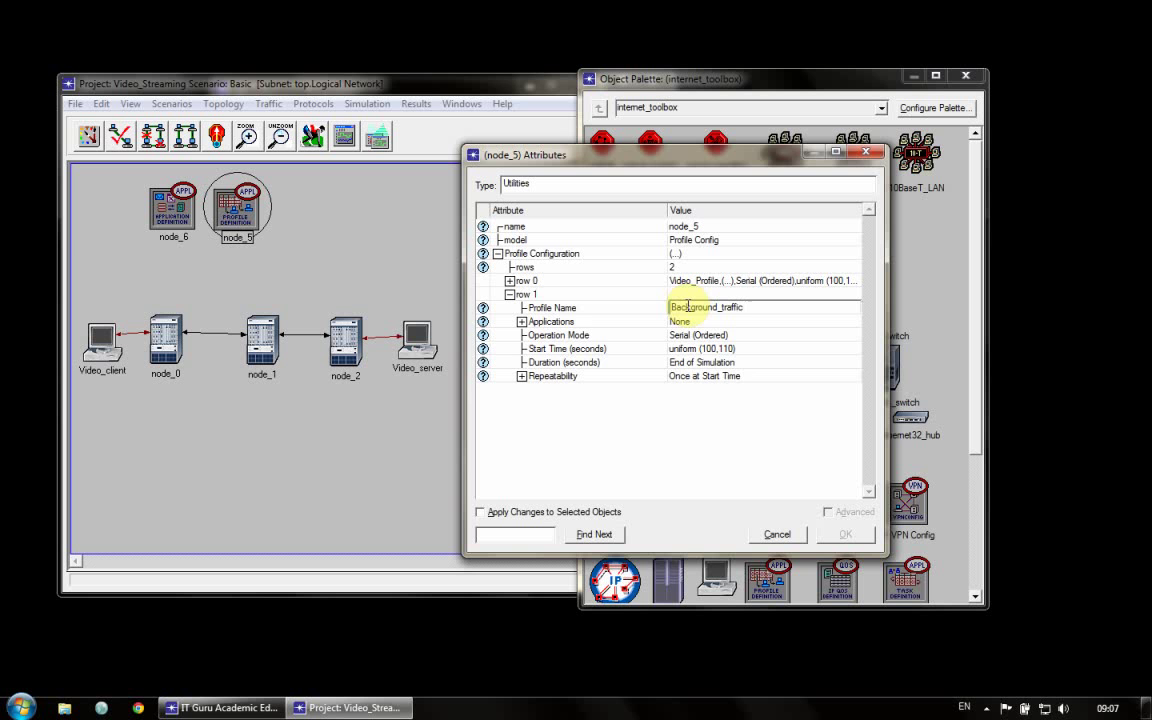
{"action": "left_click", "coordinate": [521, 321]}
{"action": "left_click", "coordinate": [679, 335]}
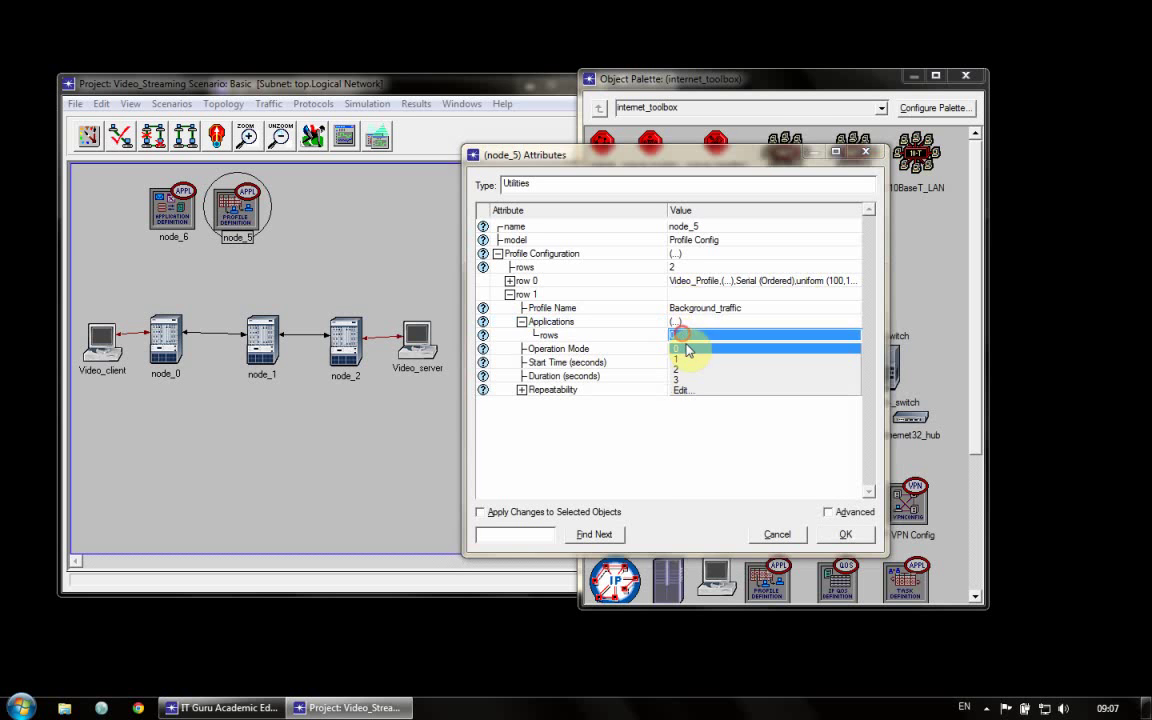
{"action": "left_click", "coordinate": [676, 369]}
{"action": "left_click", "coordinate": [692, 362]}
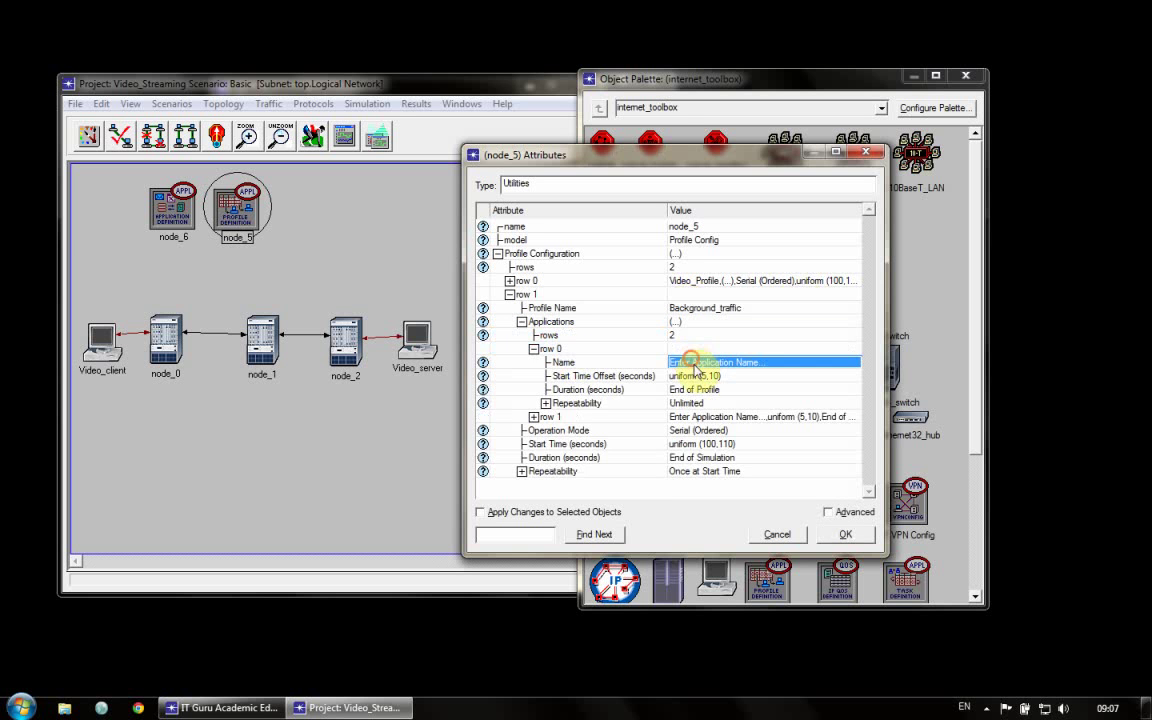
{"action": "left_click", "coordinate": [694, 380]}
{"action": "left_click", "coordinate": [533, 416]}
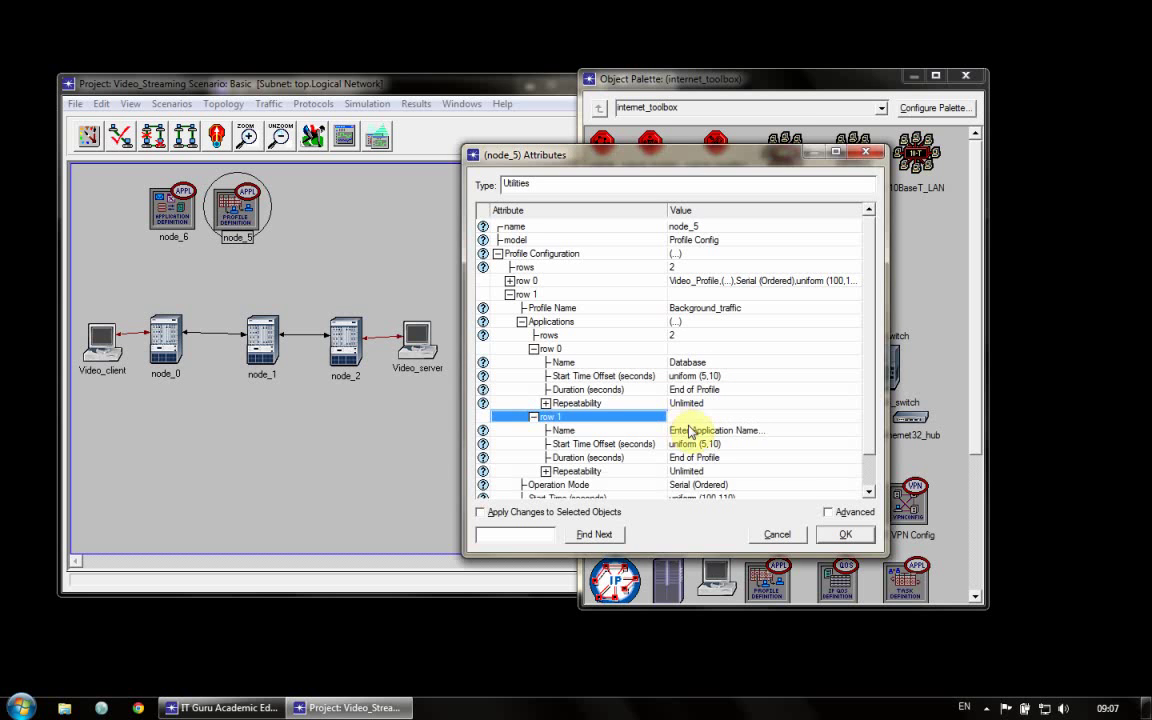
{"action": "left_click", "coordinate": [688, 431]}
{"action": "left_click", "coordinate": [689, 464]}
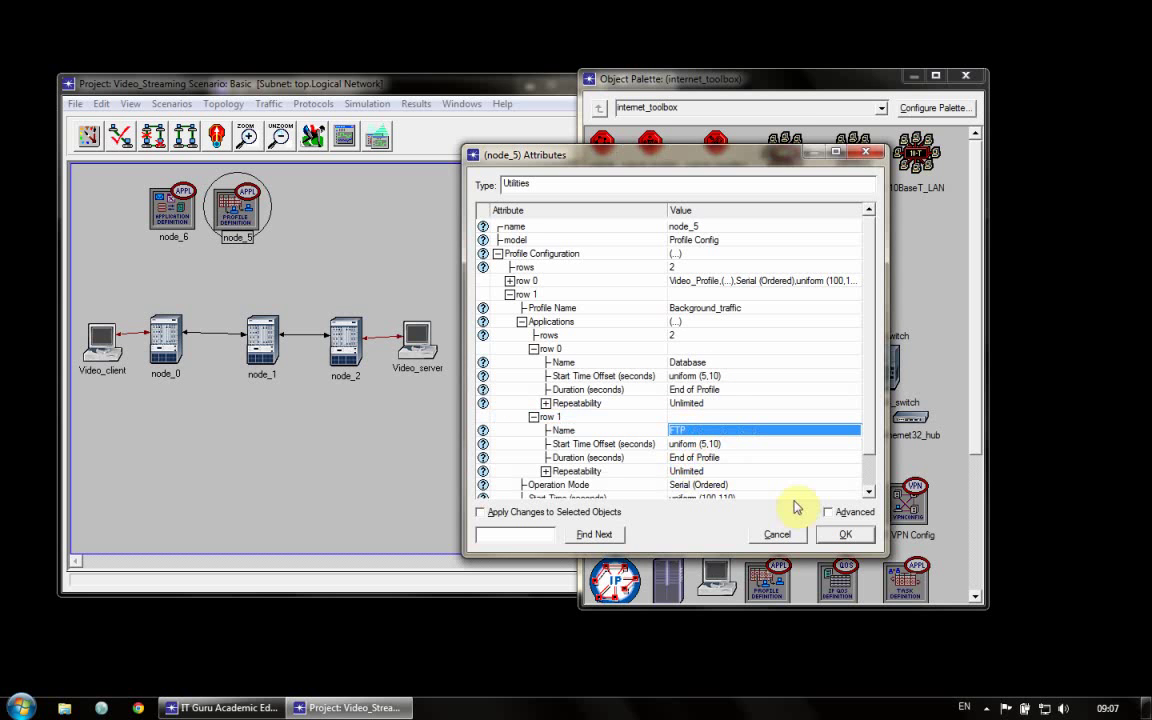
{"action": "left_click", "coordinate": [843, 535]}
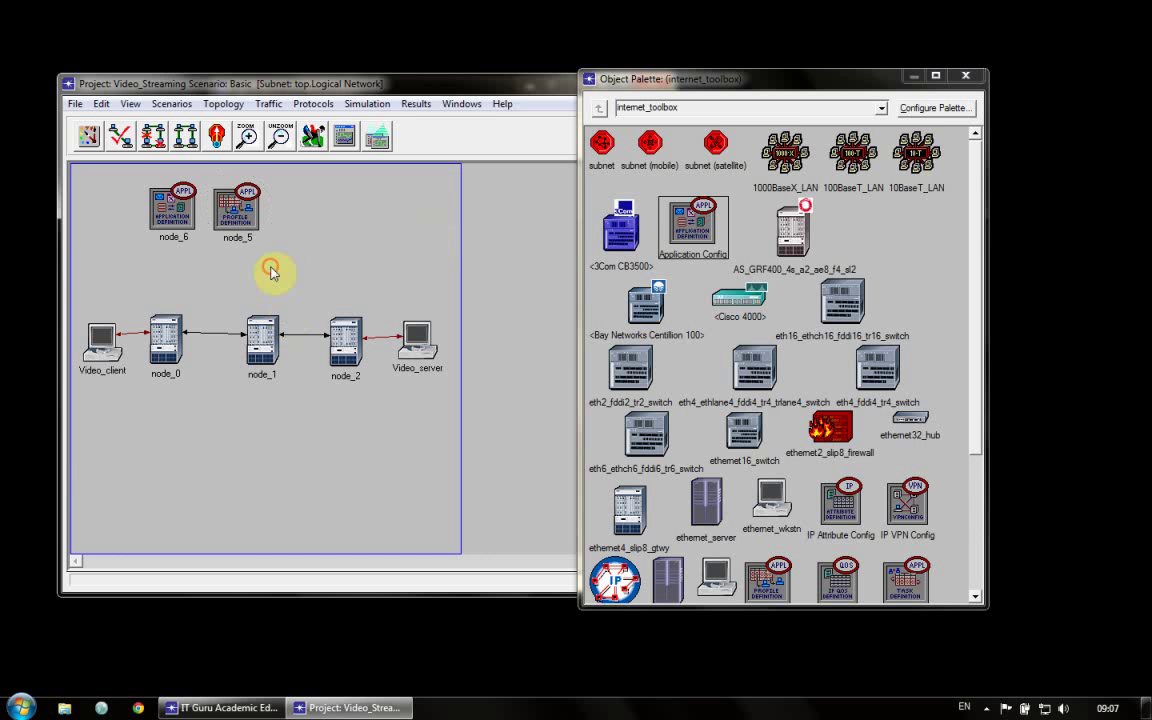
Give Video_client one supported profile row set to Video_Profile.
{"action": "right_click", "coordinate": [103, 342]}
{"action": "left_click", "coordinate": [118, 349]}
{"action": "left_click_drag", "start_coordinate": [200, 280], "coordinate": [617, 211]}
{"action": "left_click", "coordinate": [549, 336]}
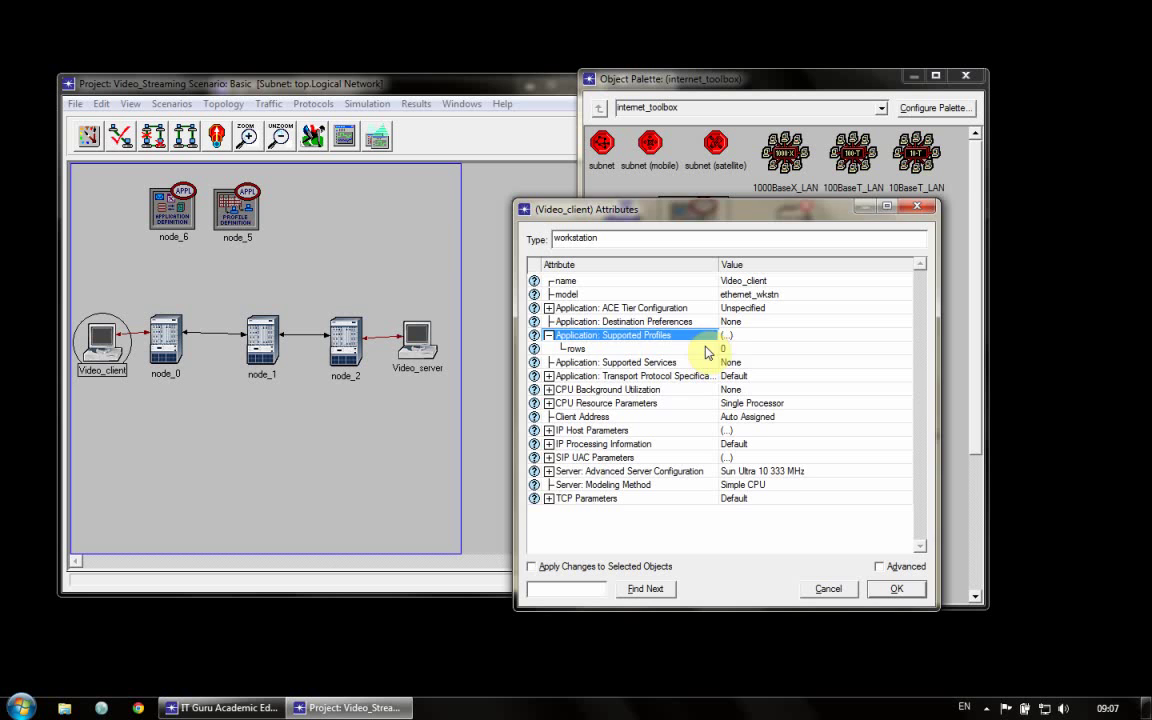
{"action": "left_click", "coordinate": [735, 348]}
{"action": "left_click", "coordinate": [745, 372]}
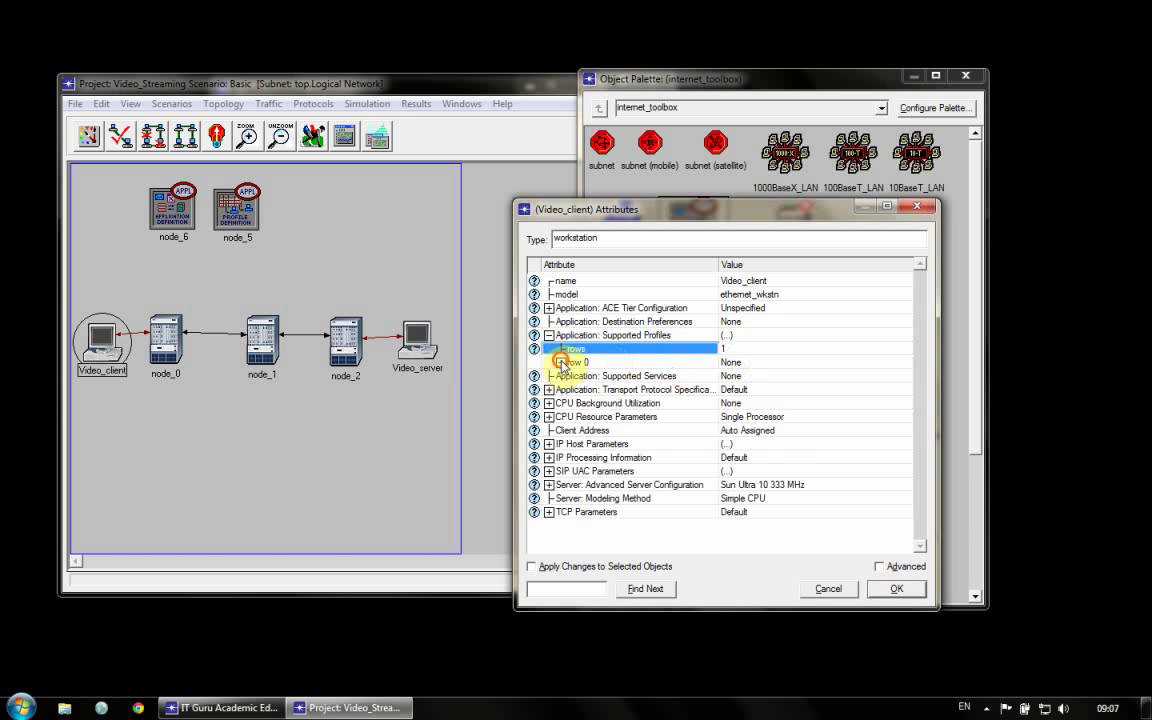
{"action": "left_click", "coordinate": [561, 362]}
{"action": "left_click", "coordinate": [736, 376]}
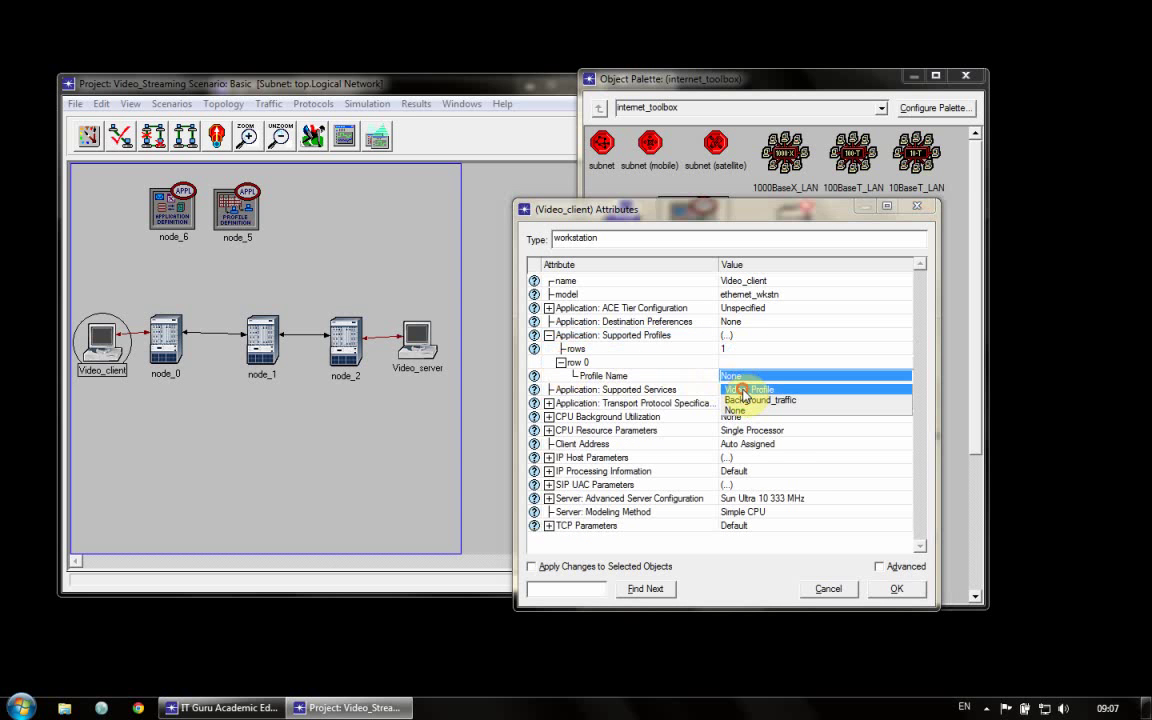
{"action": "left_click", "coordinate": [742, 389]}
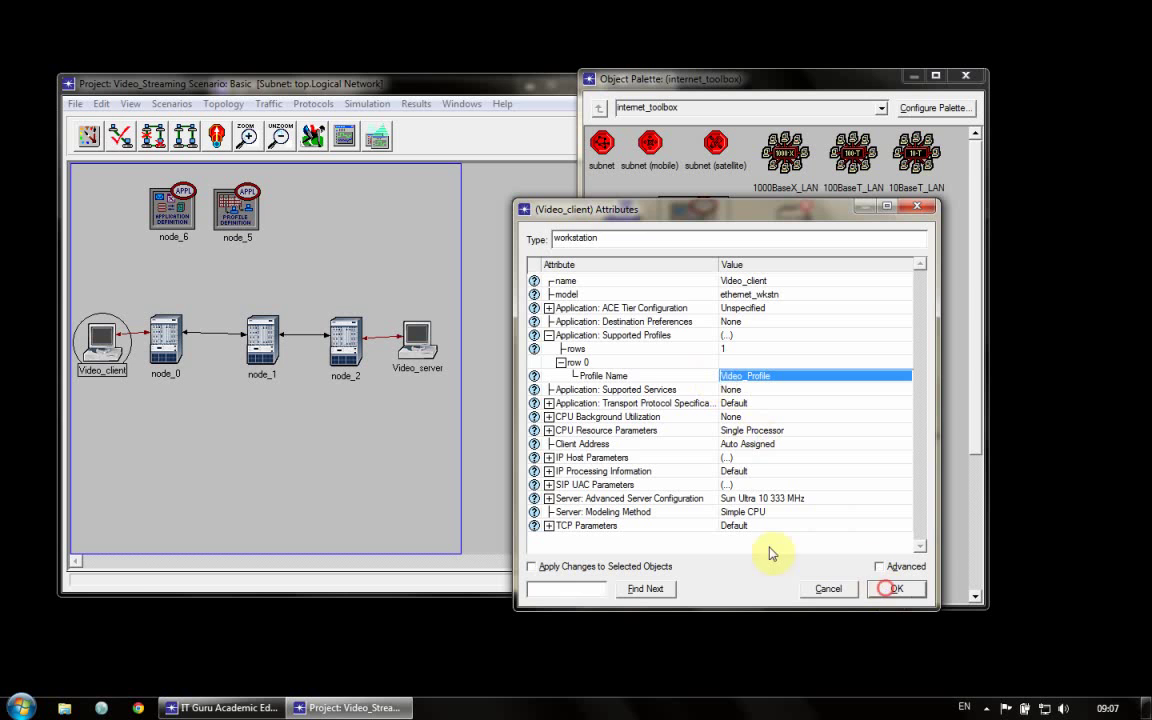
Add a Video row to Video_server's Supported Services list.
{"action": "right_click", "coordinate": [416, 340]}
{"action": "left_click", "coordinate": [430, 350]}
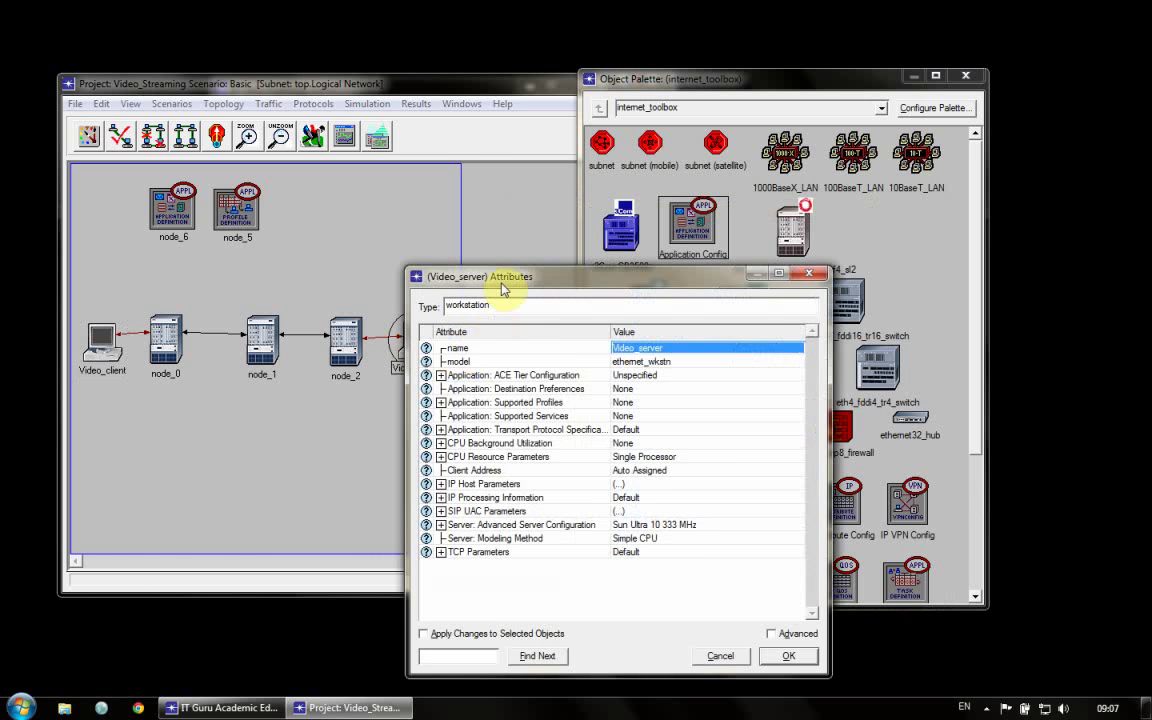
{"action": "left_click_drag", "start_coordinate": [503, 288], "coordinate": [622, 244]}
{"action": "left_click", "coordinate": [741, 372]}
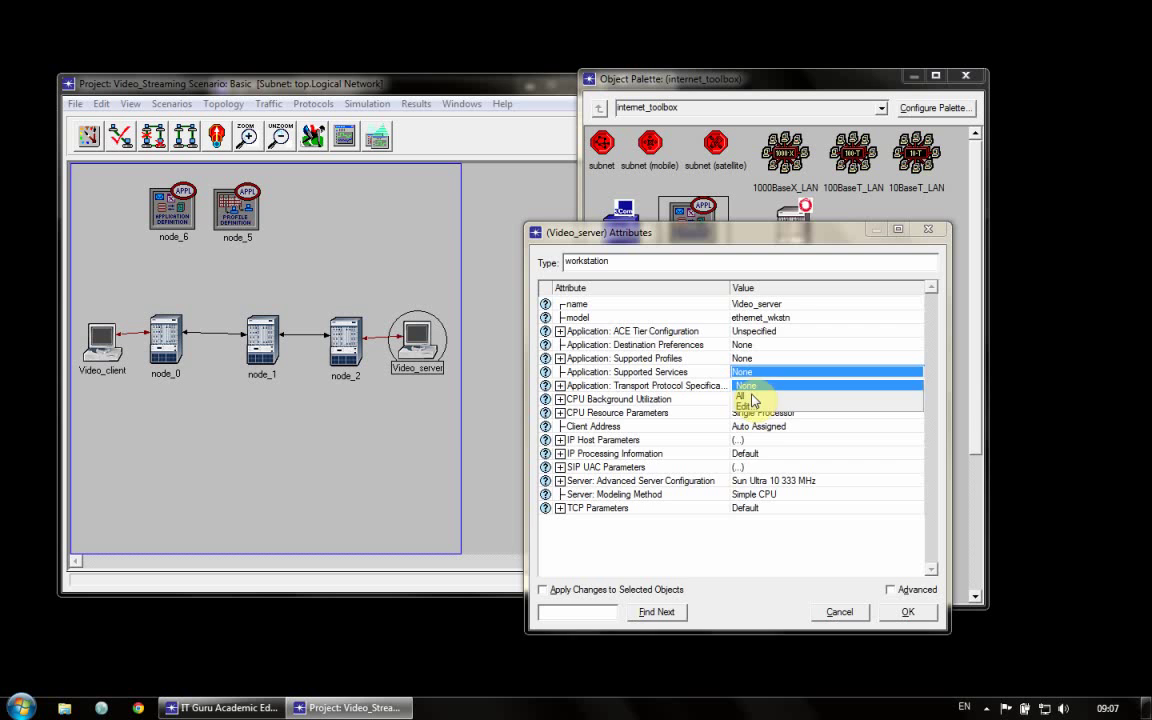
{"action": "left_click", "coordinate": [750, 404]}
{"action": "left_click", "coordinate": [557, 573]}
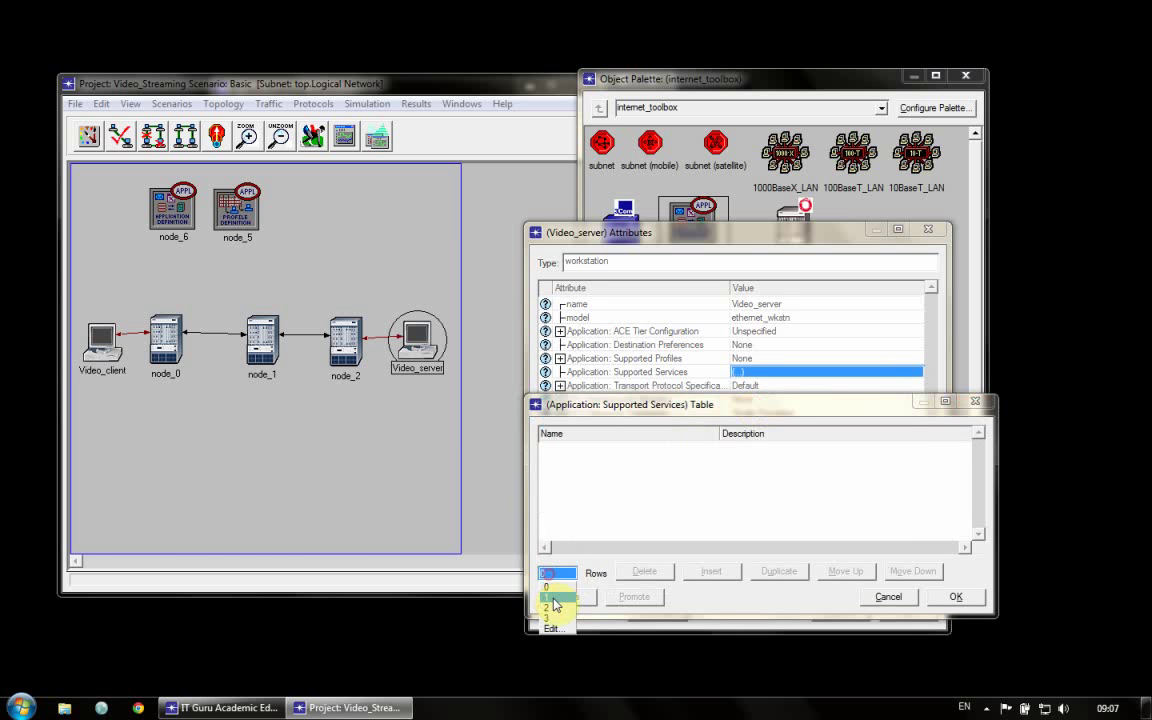
{"action": "left_click", "coordinate": [550, 588]}
{"action": "left_click", "coordinate": [571, 449]}
{"action": "left_click", "coordinate": [571, 465]}
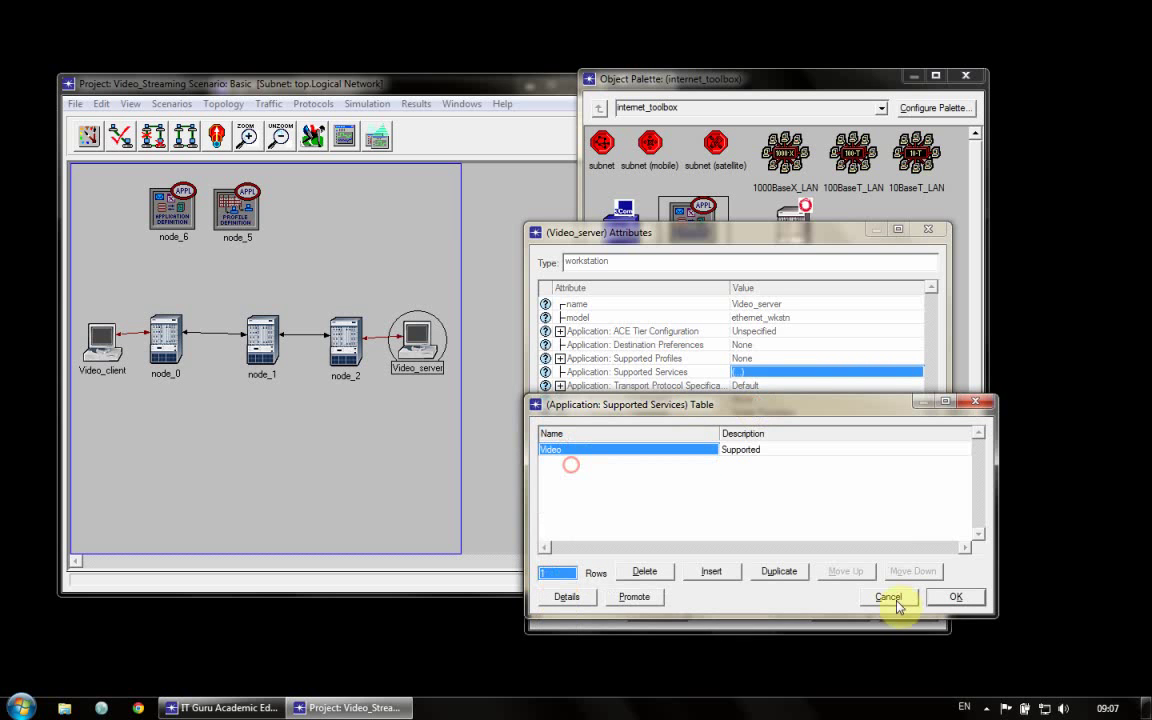
{"action": "left_click", "coordinate": [956, 596]}
Confirm Video_server's changes and collect both throughput (bits/sec) statistics on the node_0–node_1 link.
{"action": "left_click", "coordinate": [912, 610]}
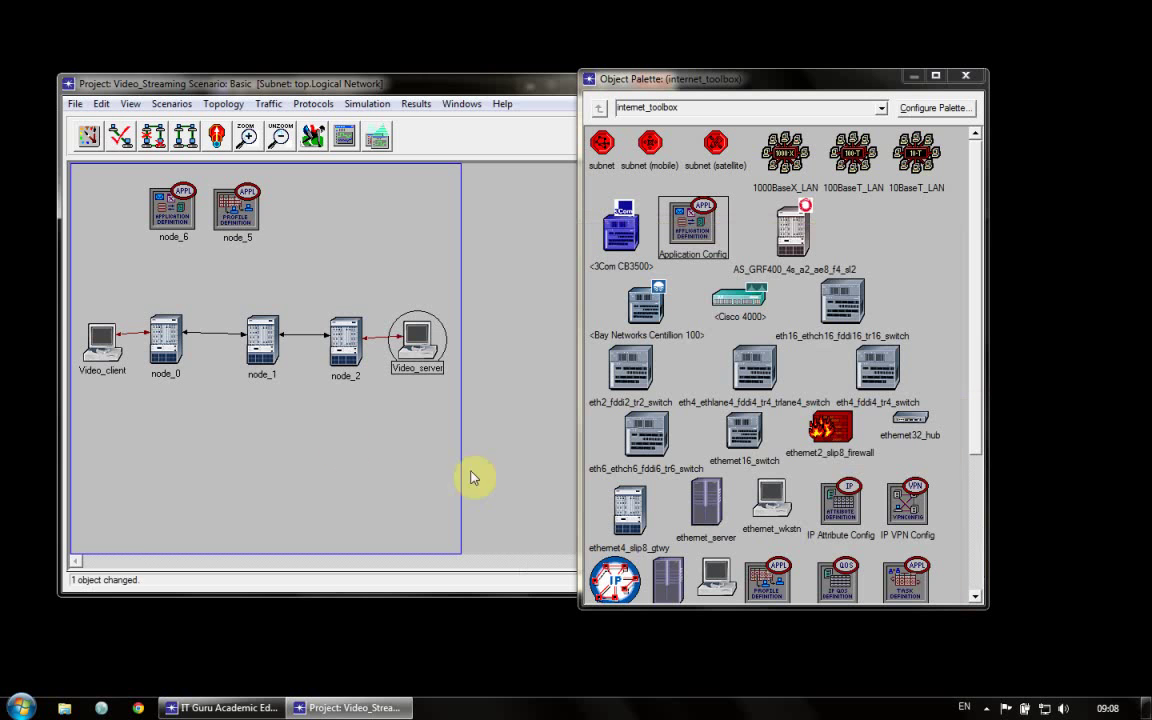
{"action": "right_click", "coordinate": [222, 341]}
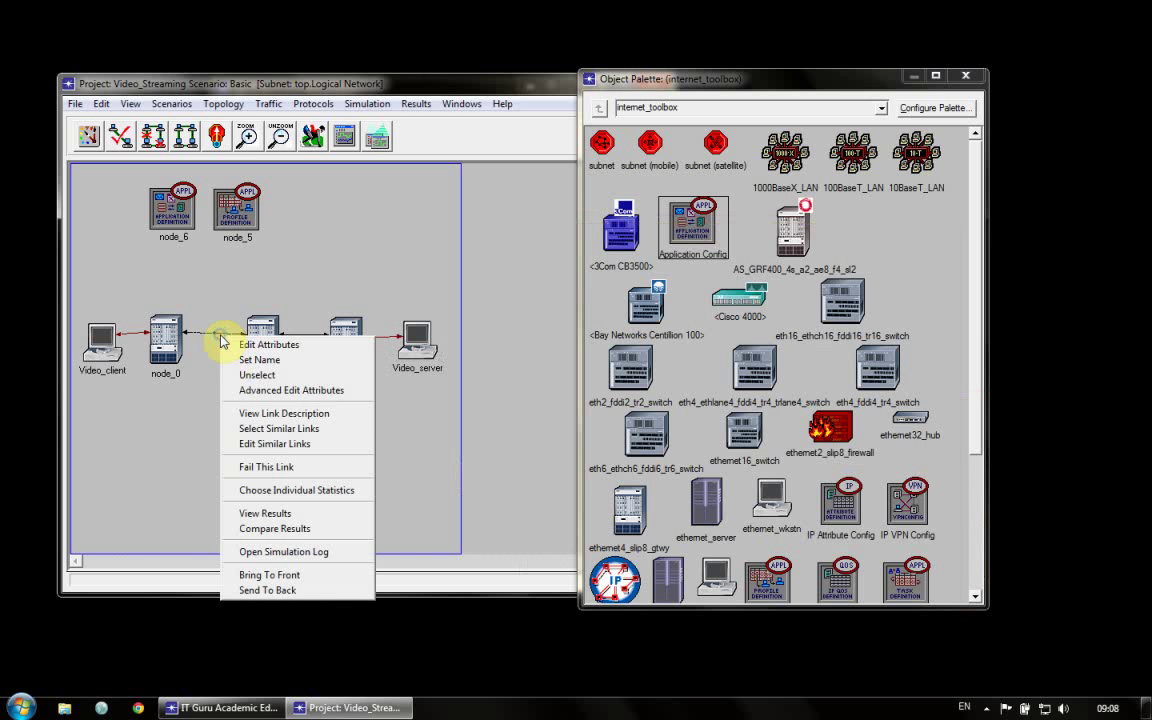
{"action": "left_click", "coordinate": [270, 496]}
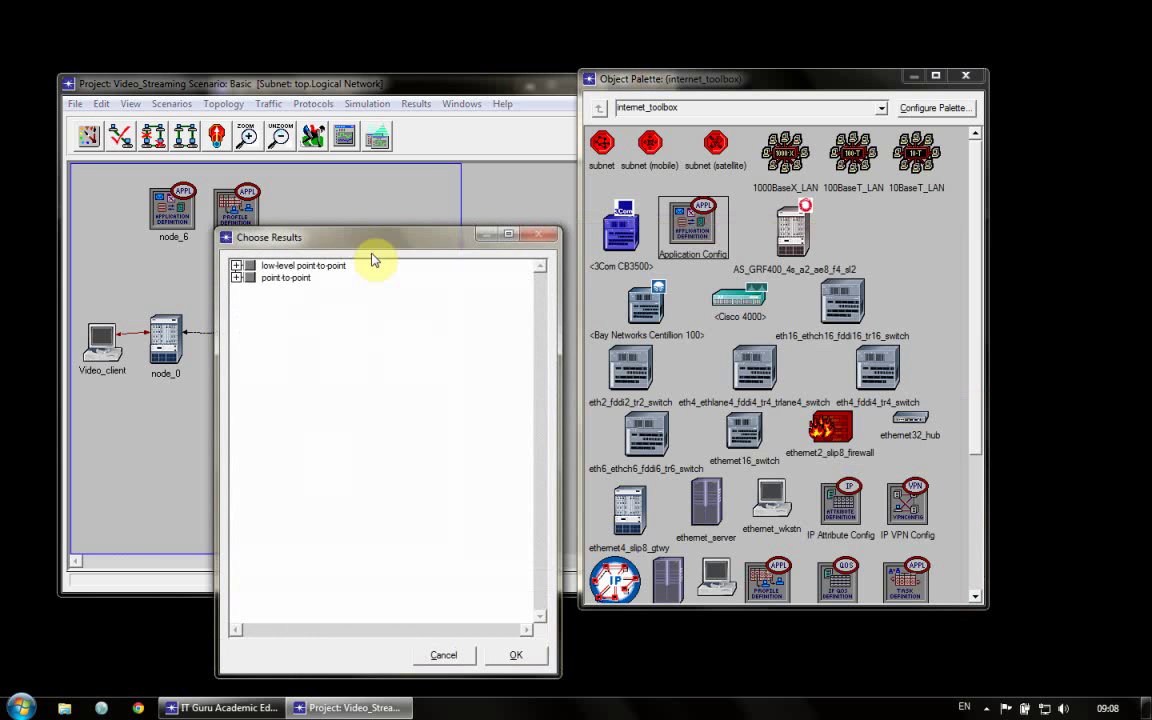
{"action": "left_click_drag", "start_coordinate": [380, 239], "coordinate": [624, 192]}
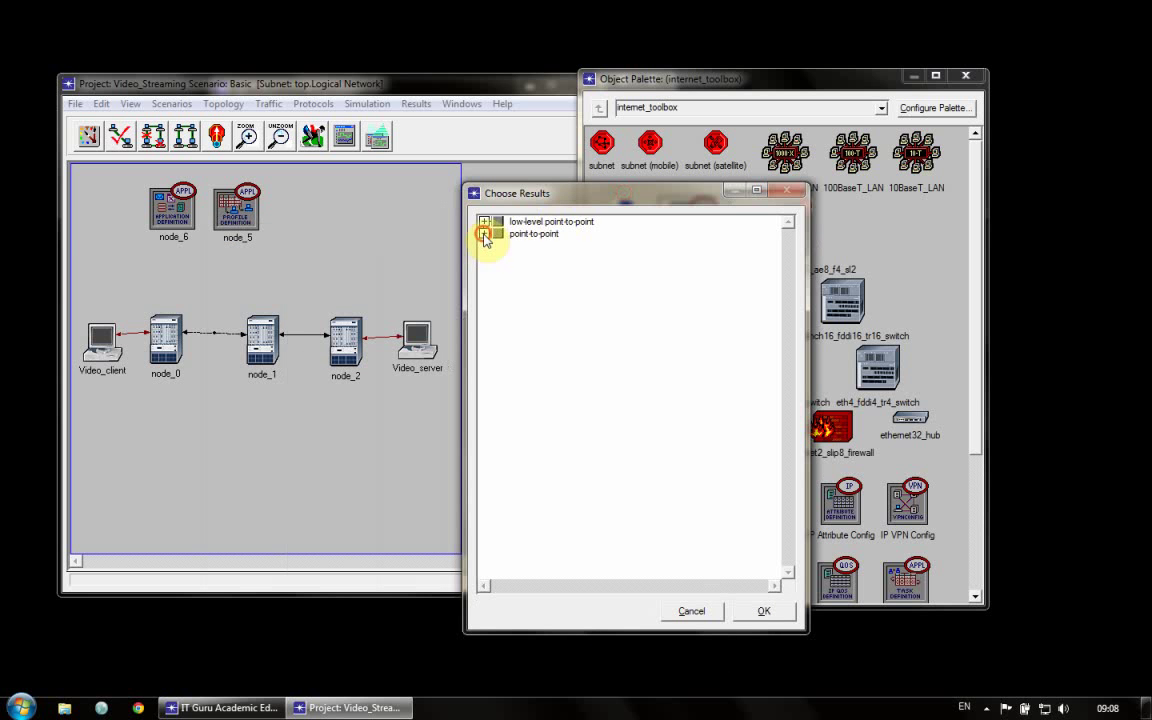
{"action": "left_click", "coordinate": [485, 233]}
{"action": "left_click", "coordinate": [509, 269]}
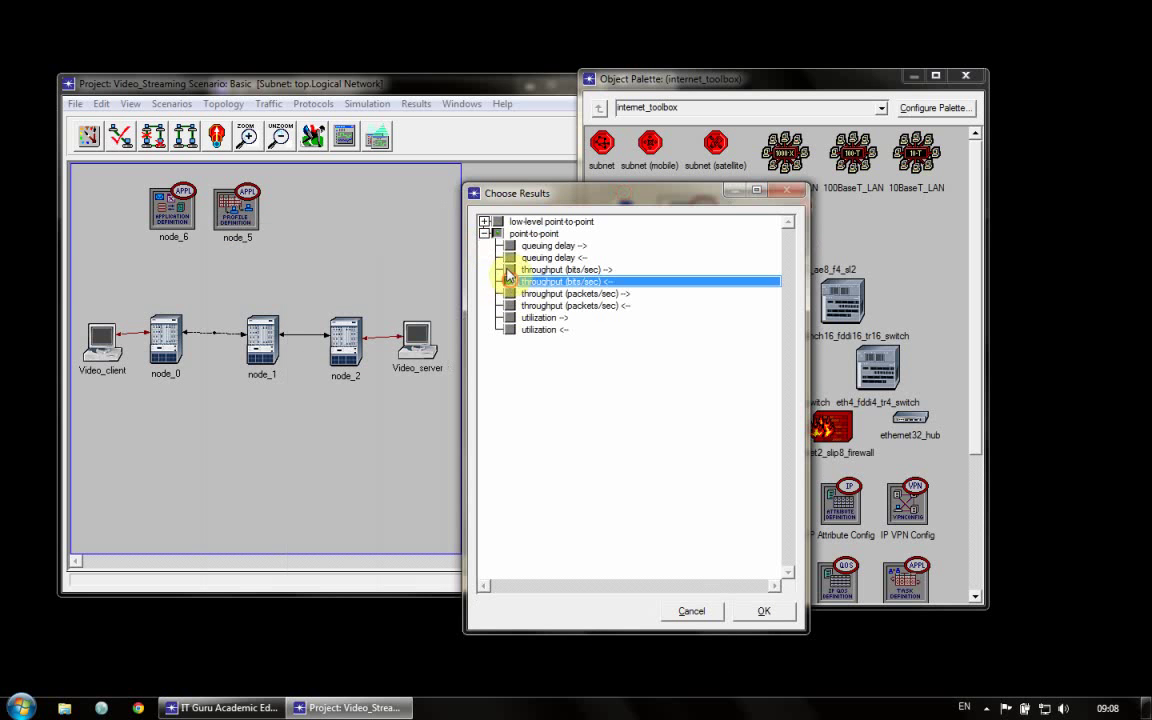
{"action": "left_click", "coordinate": [509, 281]}
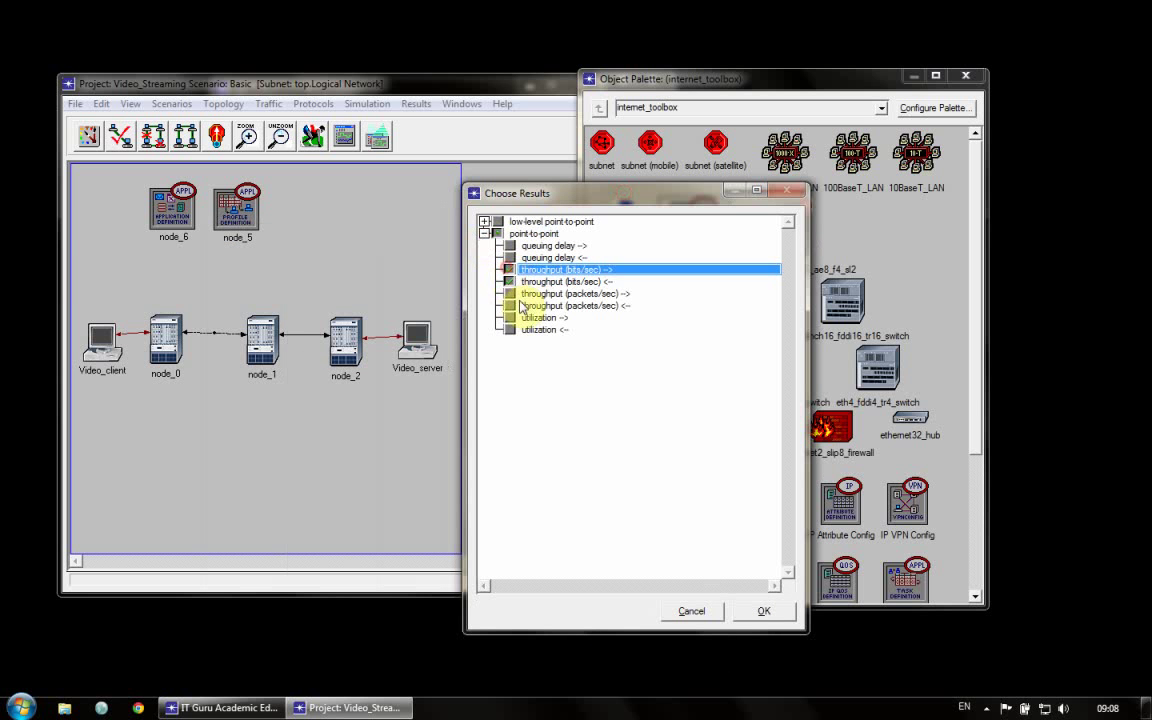
{"action": "left_click", "coordinate": [745, 612]}
{"action": "left_click", "coordinate": [313, 135]}
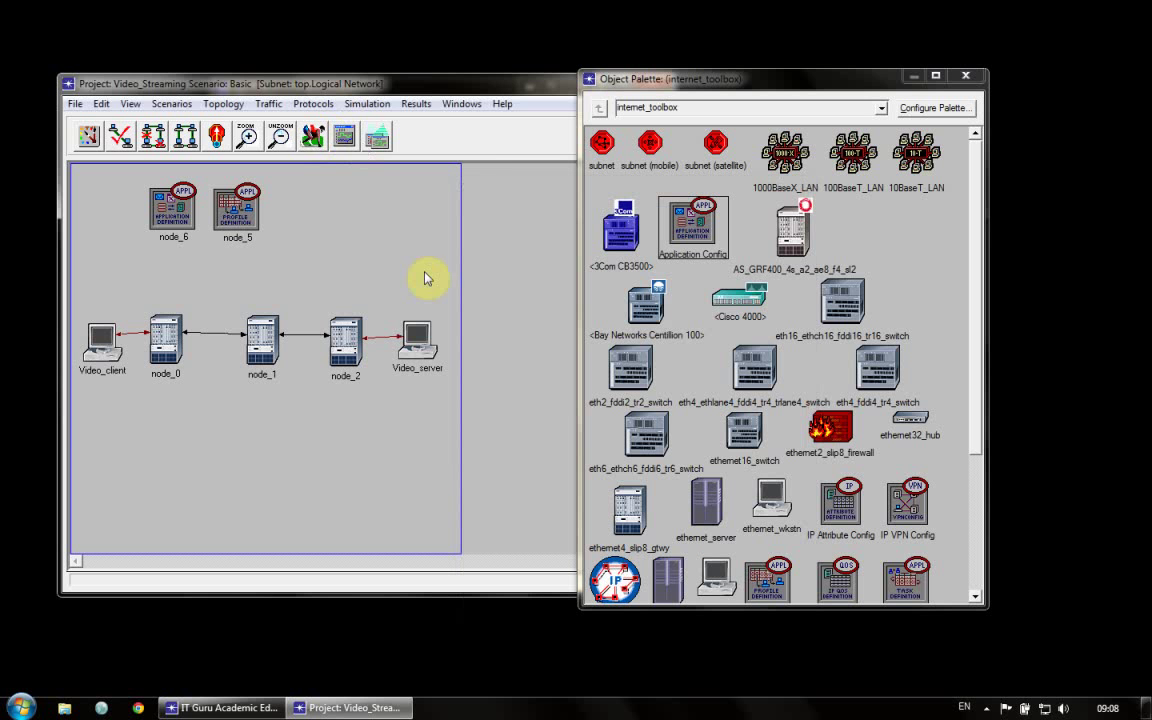
Run the simulation for 3 minutes of simulated time to completion (182091 events).
{"action": "left_click", "coordinate": [263, 178]}
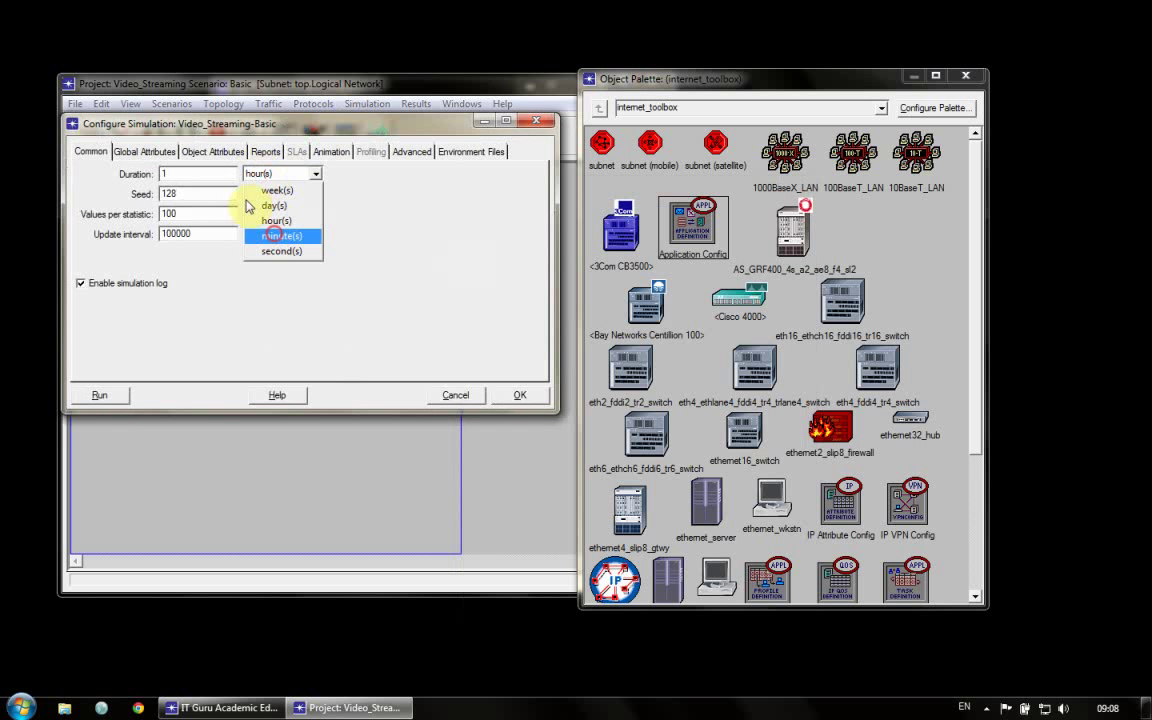
{"action": "left_click", "coordinate": [252, 226]}
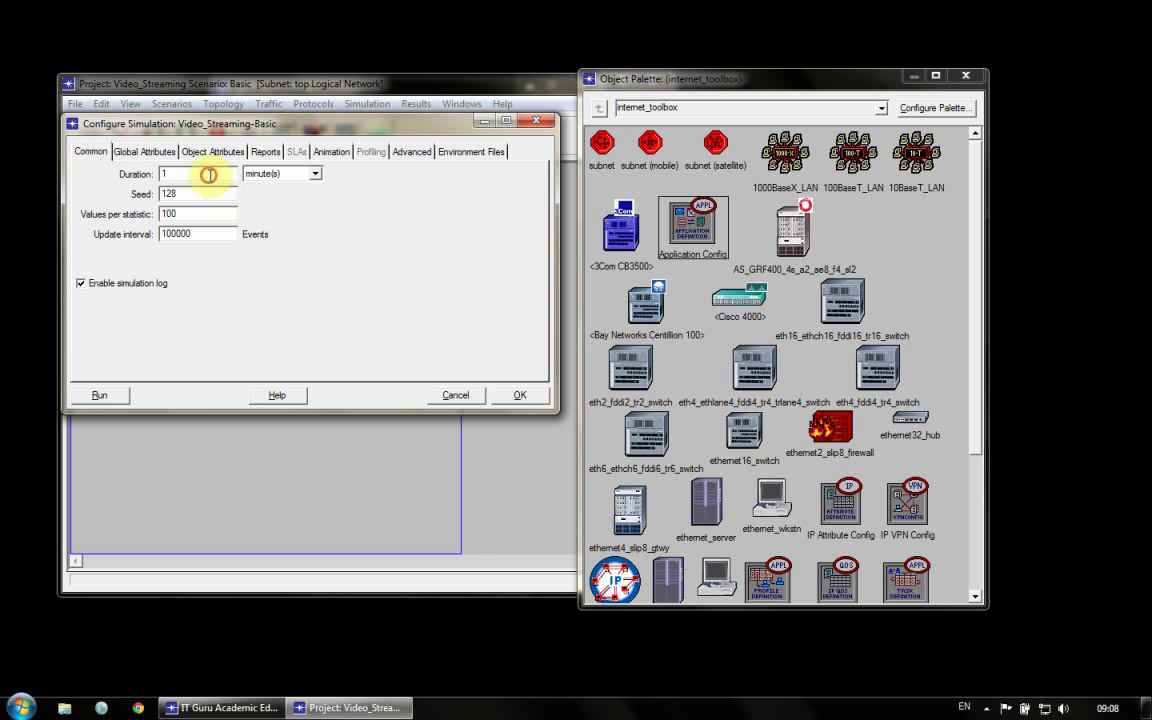
{"action": "left_click", "coordinate": [126, 396]}
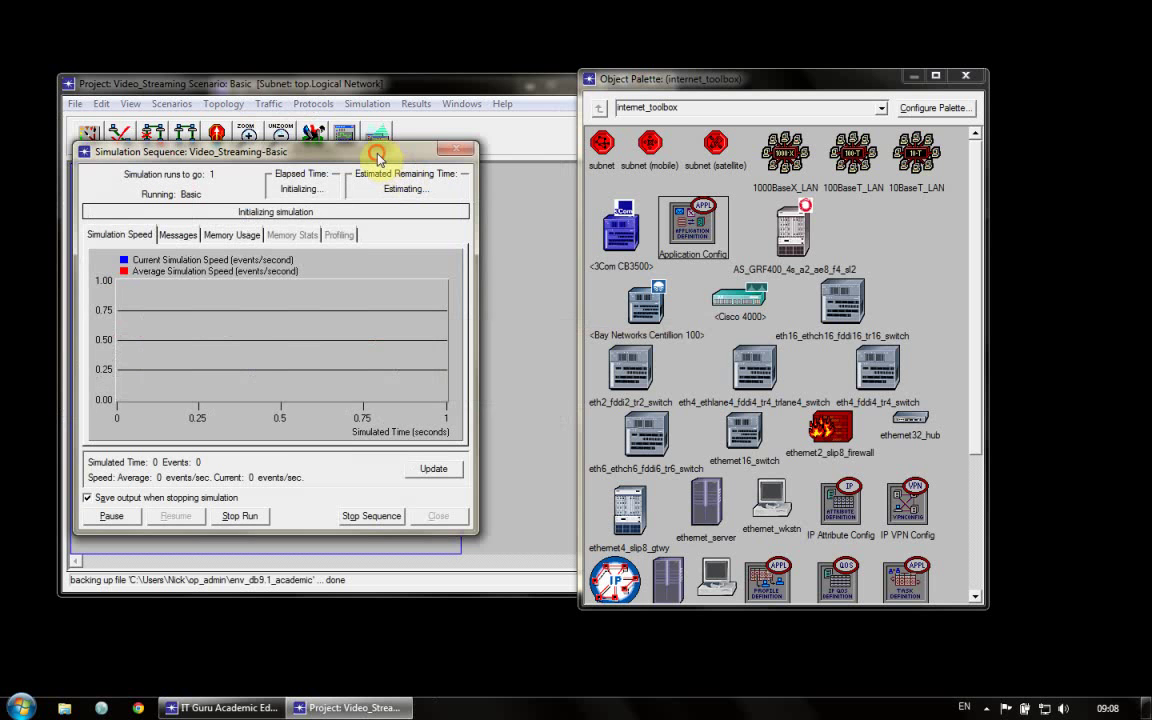
{"action": "left_click_drag", "start_coordinate": [378, 157], "coordinate": [770, 123]}
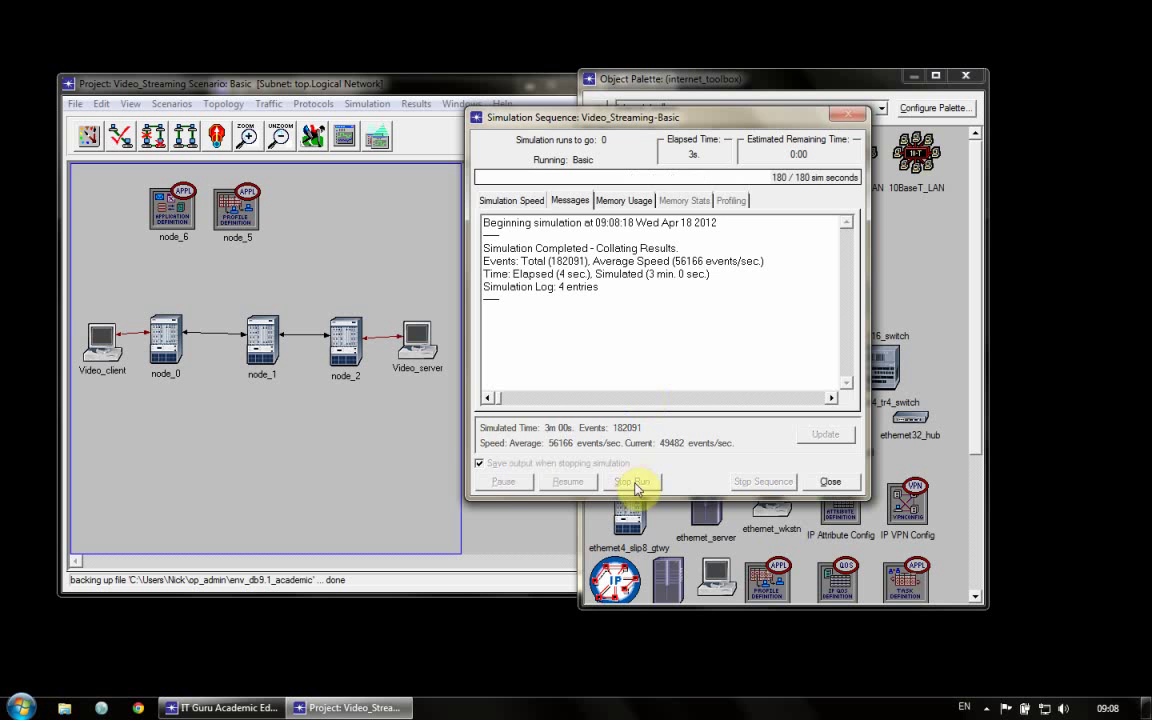
{"action": "left_click", "coordinate": [815, 485]}
{"action": "right_click", "coordinate": [329, 267]}
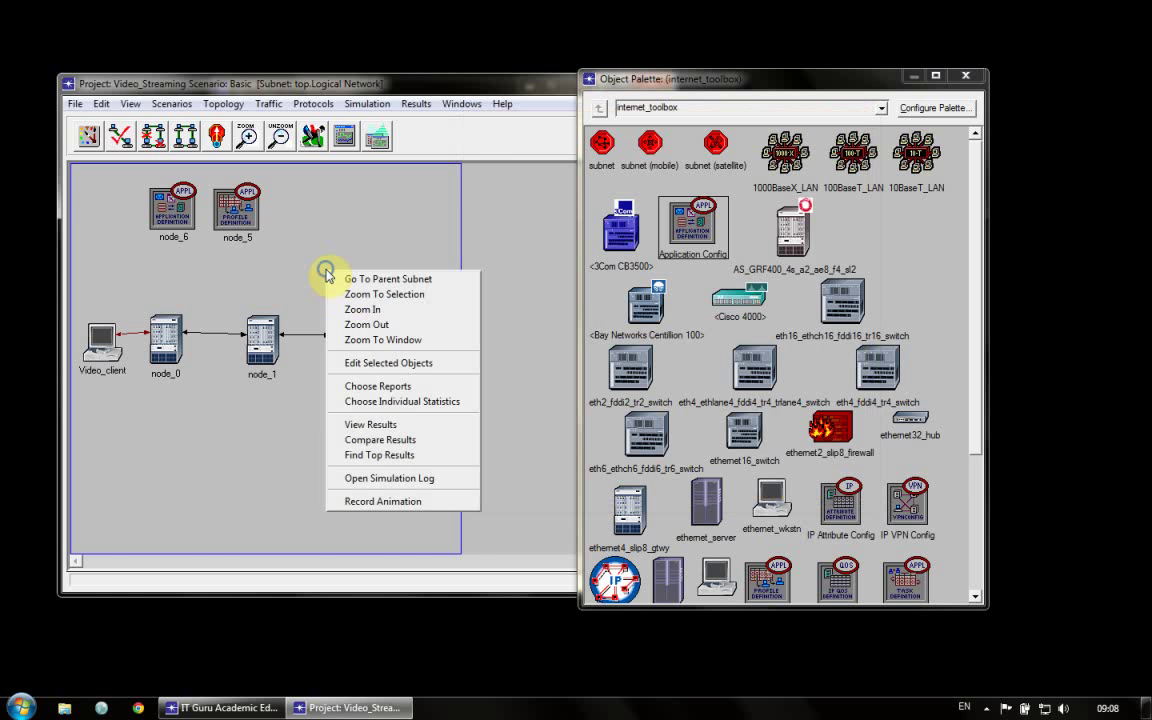
In View Results, preview throughput (bits/sec) <-- and --> for the node_0 <-> node_1 link.
{"action": "left_click", "coordinate": [373, 429]}
{"action": "left_click_drag", "start_coordinate": [381, 190], "coordinate": [684, 175]}
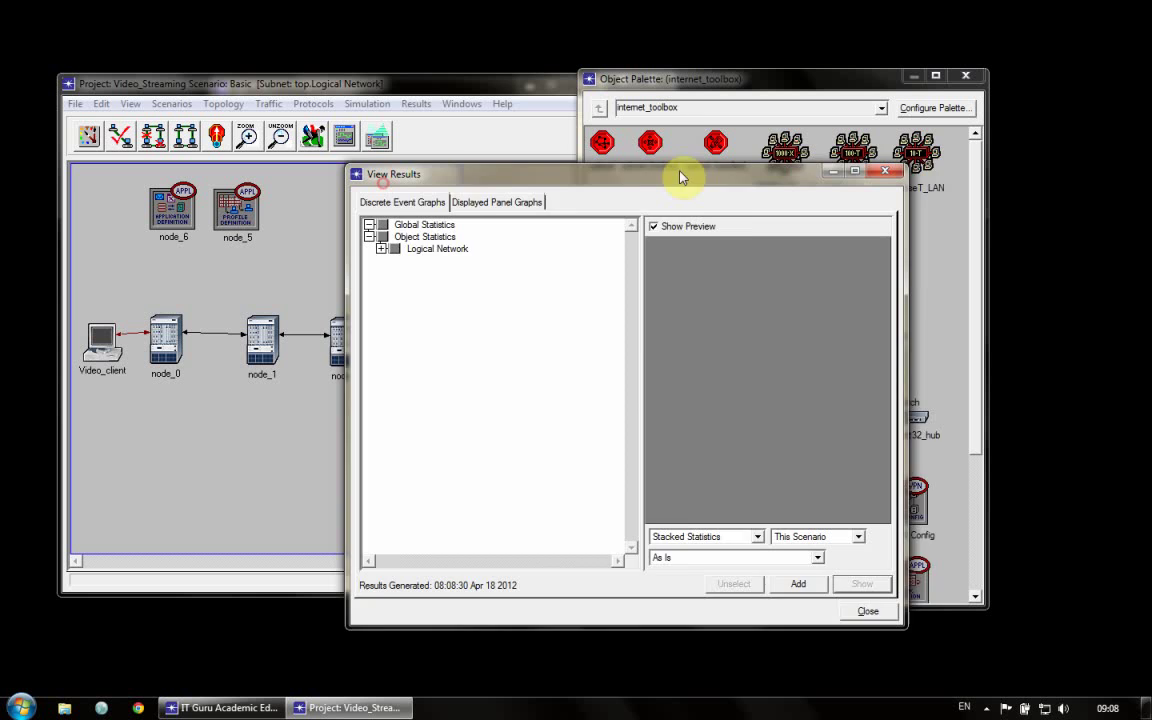
{"action": "left_click", "coordinate": [420, 242]}
{"action": "left_click", "coordinate": [432, 254]}
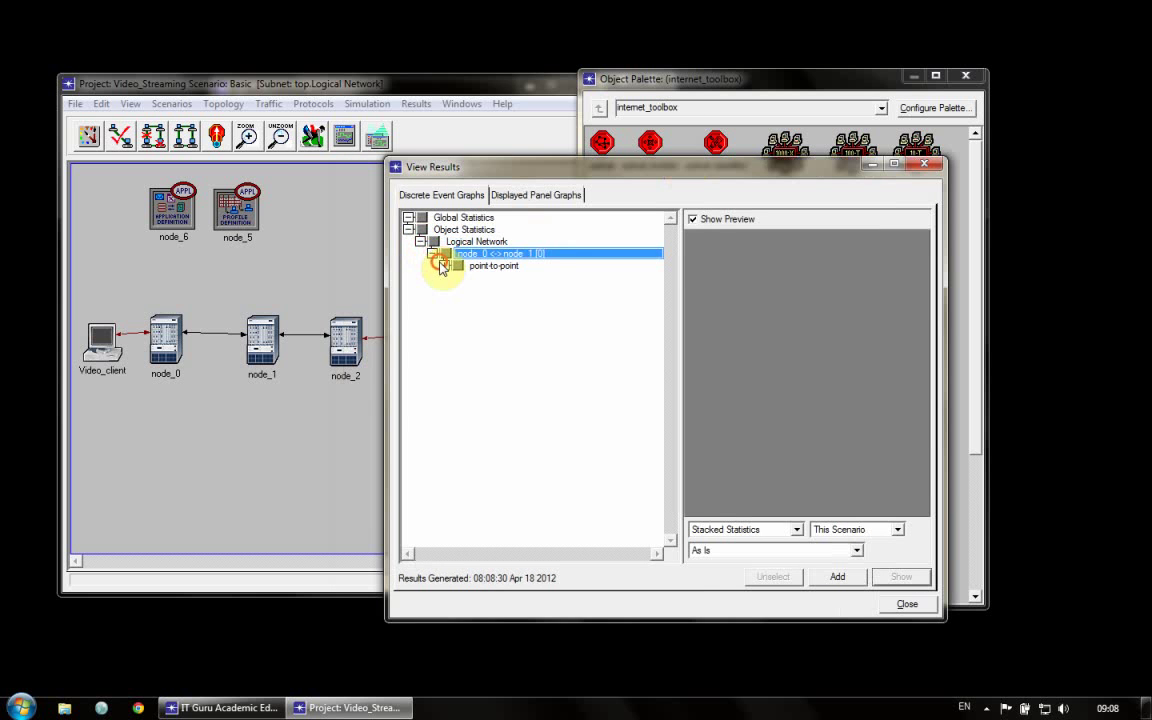
{"action": "left_click", "coordinate": [444, 266]}
{"action": "left_click", "coordinate": [474, 279]}
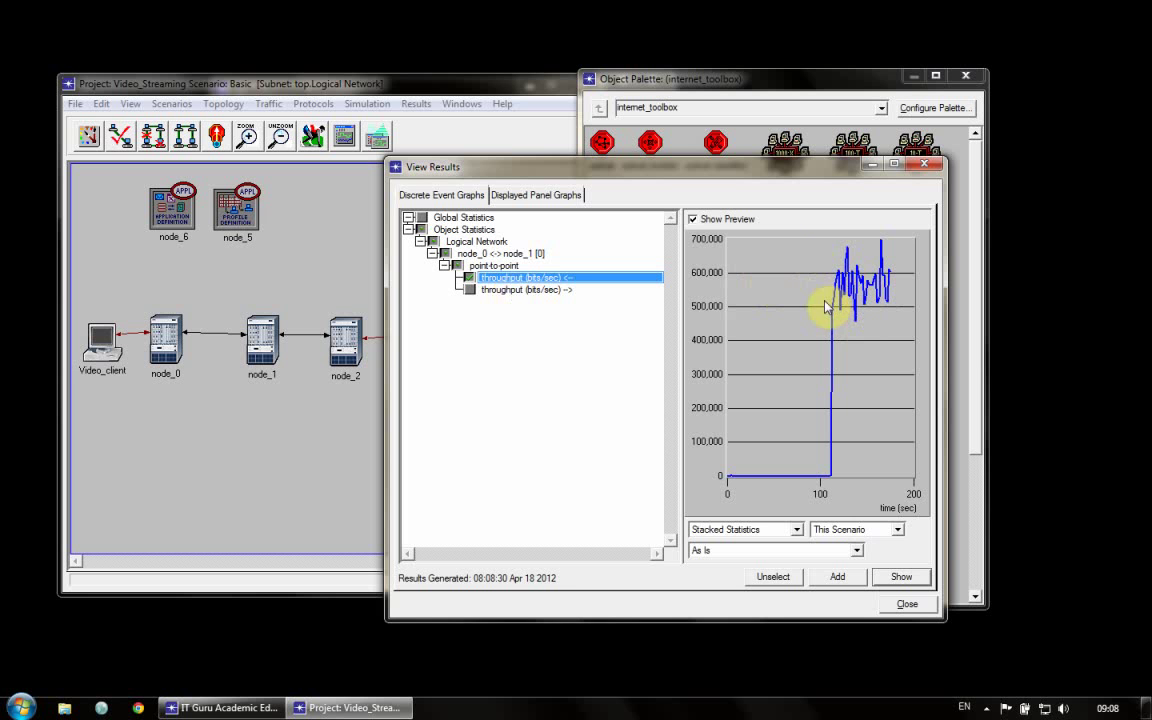
{"action": "left_click", "coordinate": [472, 289]}
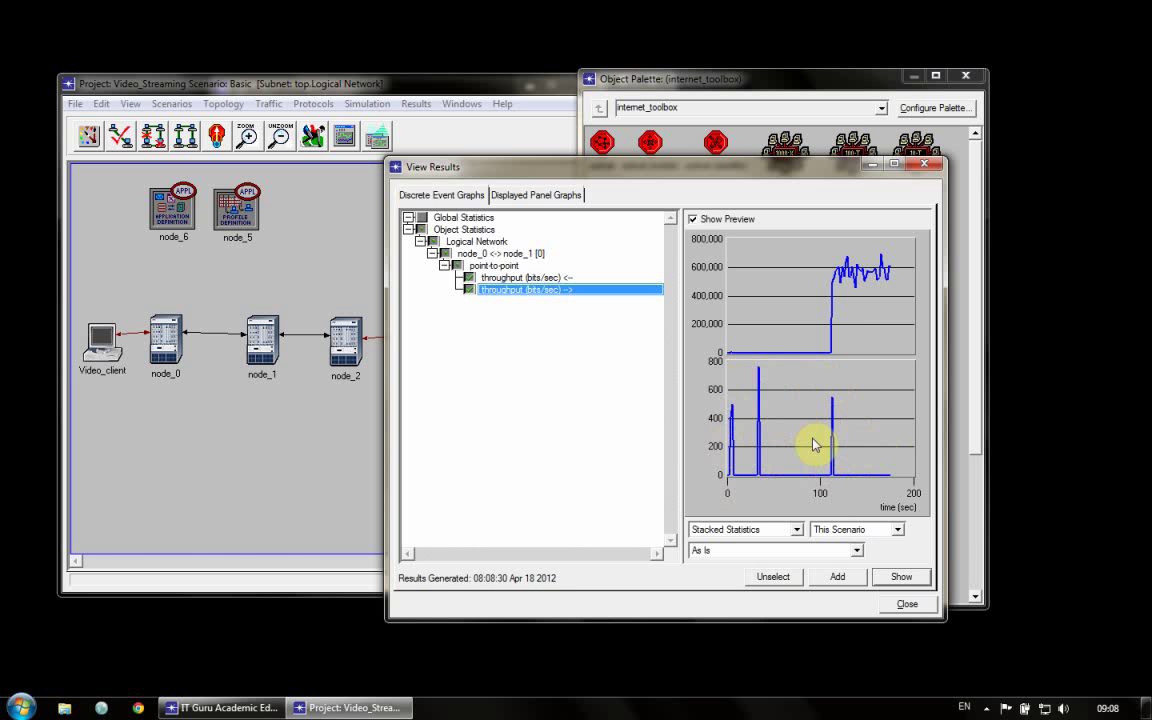
{"action": "left_click_drag", "start_coordinate": [686, 170], "coordinate": [796, 175]}
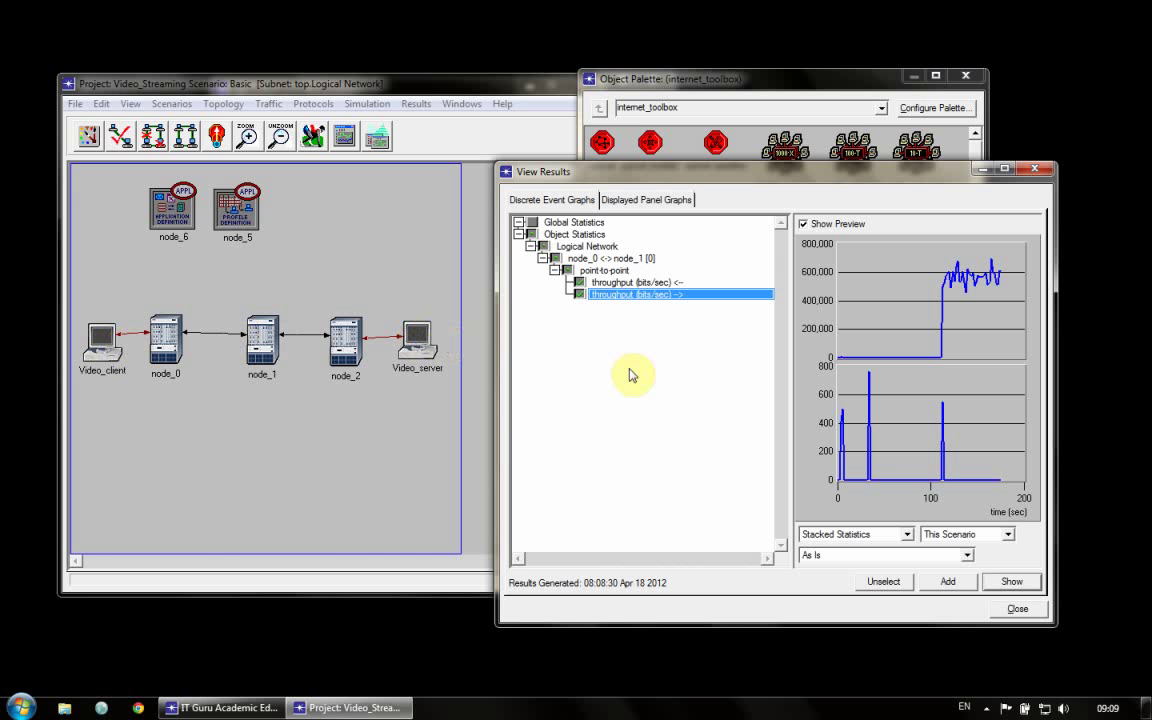
Close the results viewer and place three ethernet_server objects below node_0, node_1 and node_2.
{"action": "left_click", "coordinate": [1013, 609]}
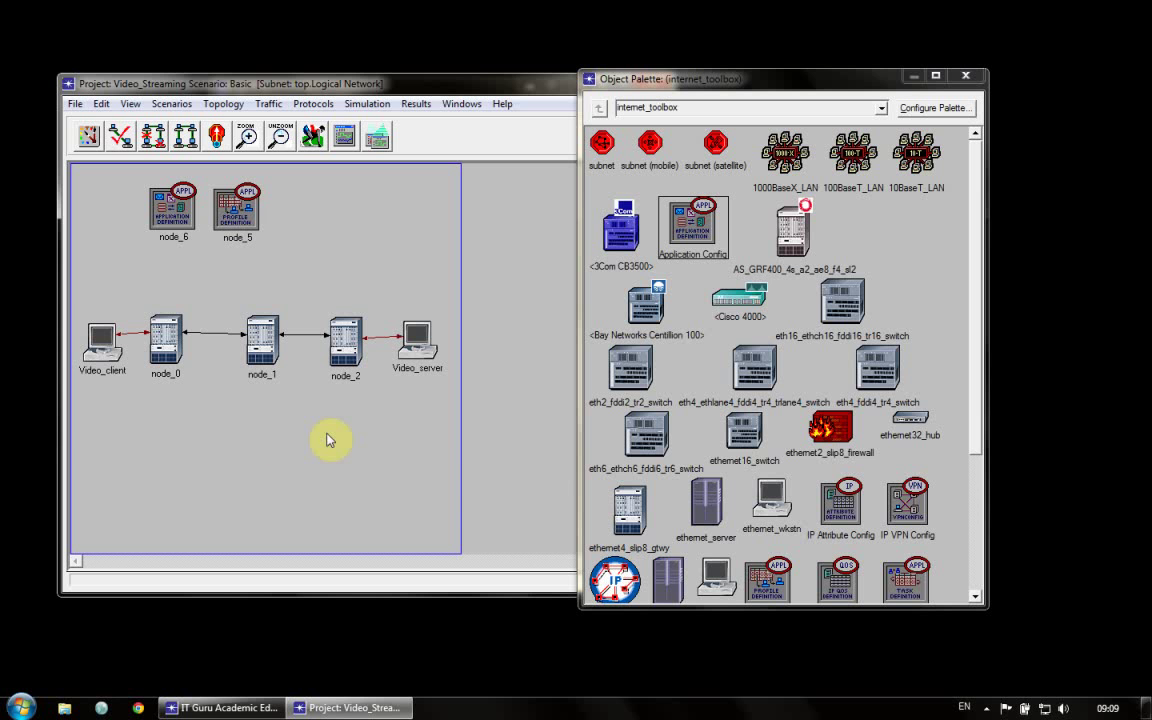
{"action": "left_click", "coordinate": [703, 508]}
{"action": "left_click", "coordinate": [164, 442]}
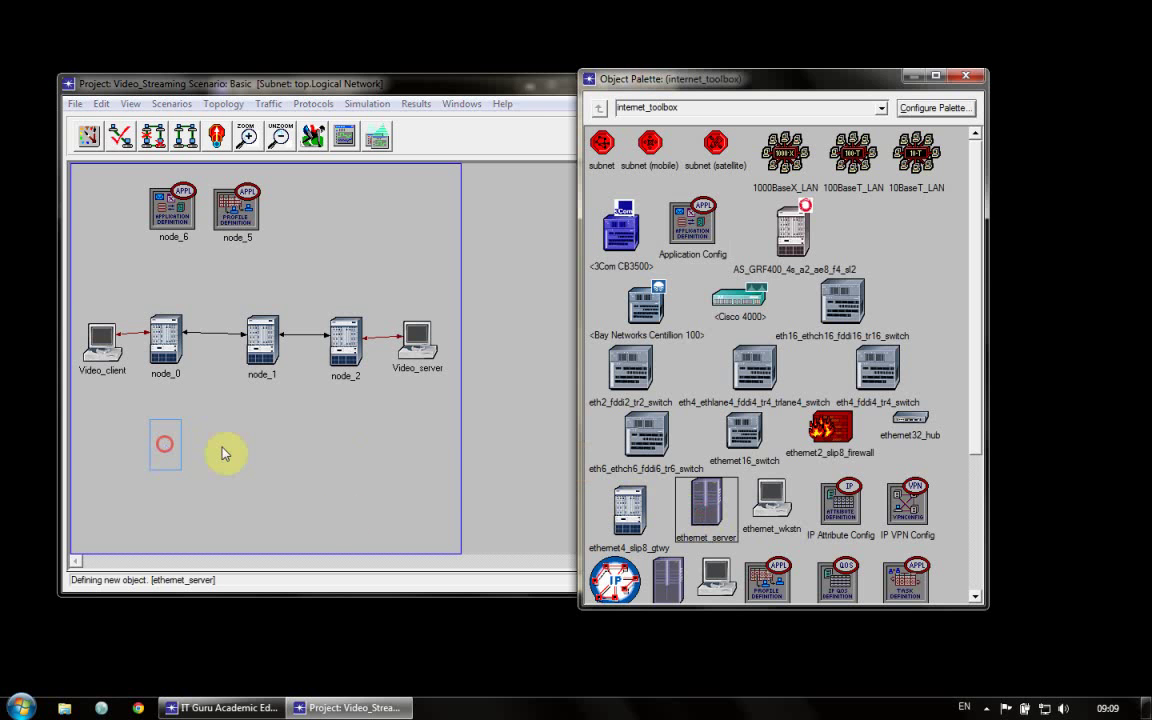
{"action": "left_click", "coordinate": [272, 447]}
{"action": "left_click", "coordinate": [366, 447]}
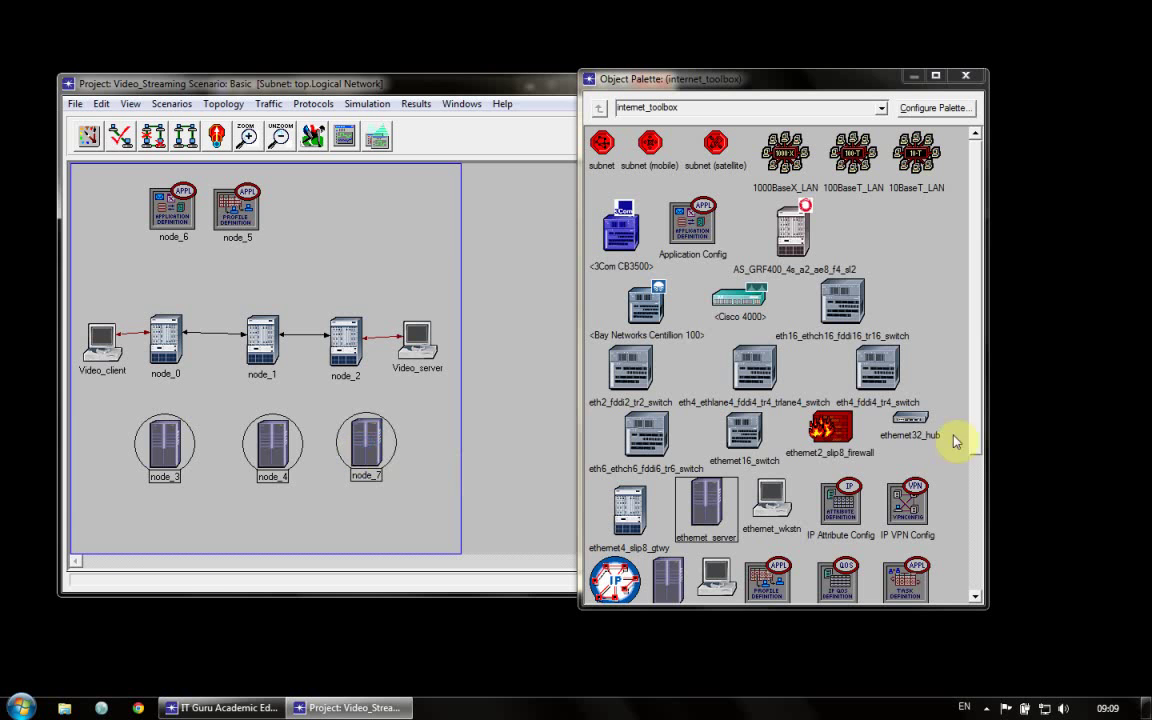
{"action": "left_click_drag", "start_coordinate": [985, 404], "coordinate": [954, 283]}
Place three 10BaseT_LAN objects above node_0, node_1 and node_2.
{"action": "left_click", "coordinate": [920, 155]}
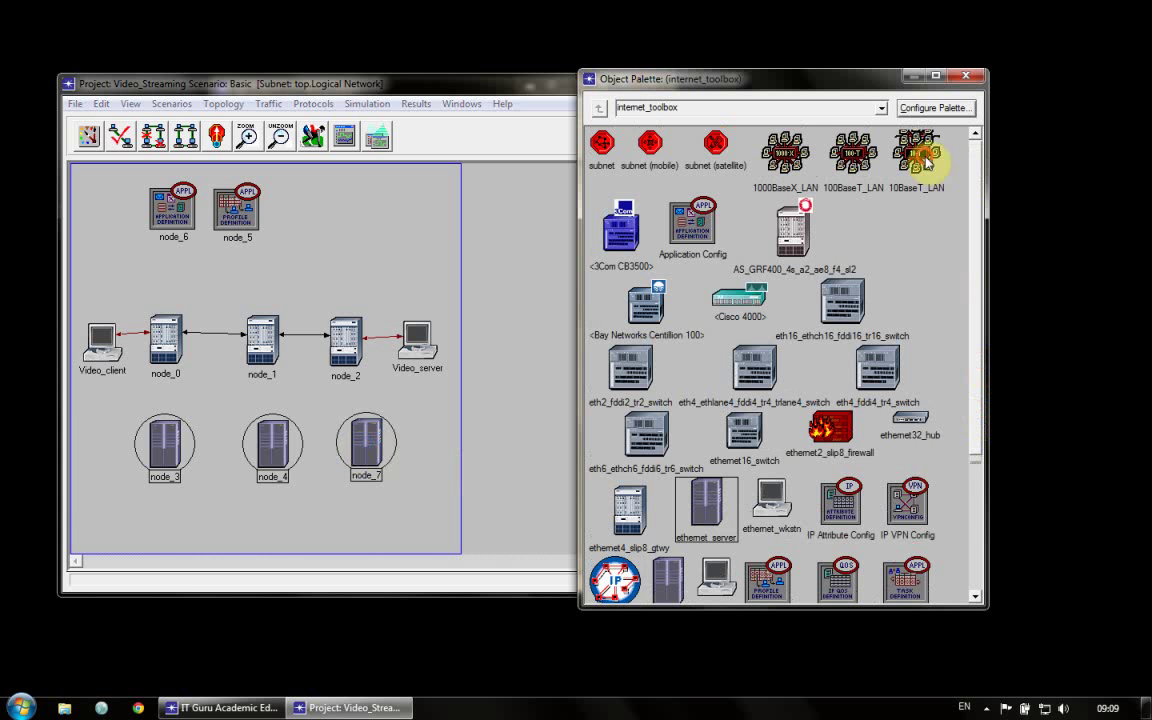
{"action": "left_click", "coordinate": [176, 268]}
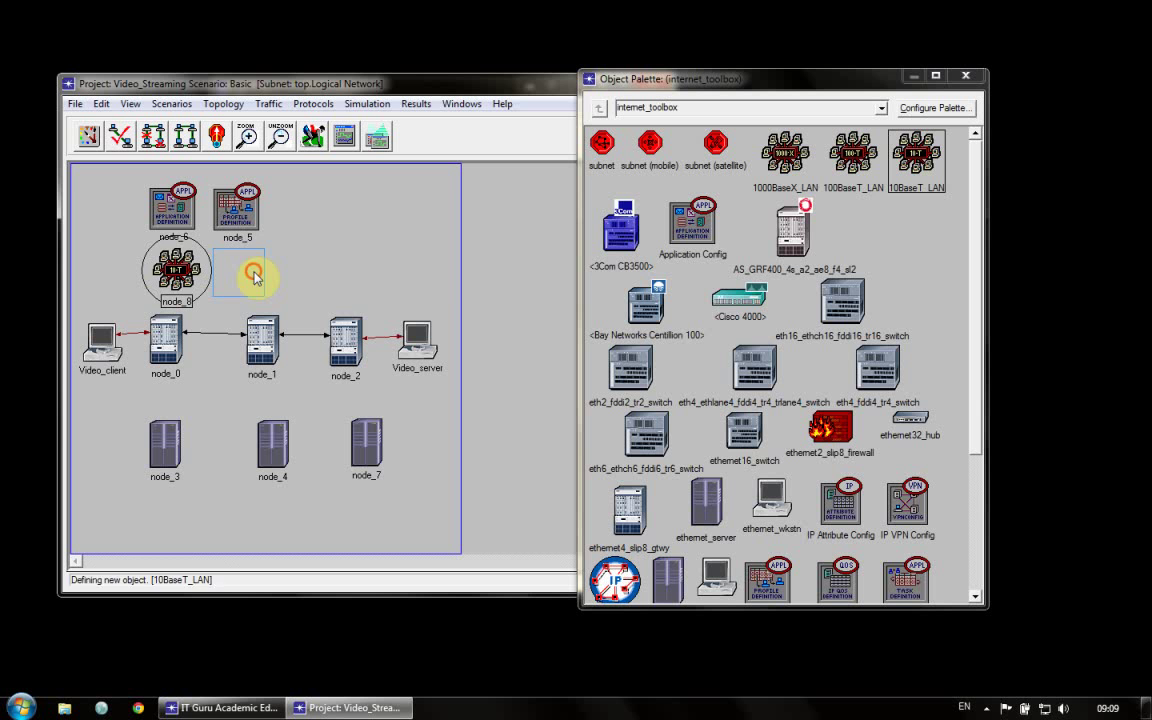
{"action": "left_click", "coordinate": [253, 268]}
{"action": "left_click", "coordinate": [350, 266]}
{"action": "right_click", "coordinate": [415, 252]}
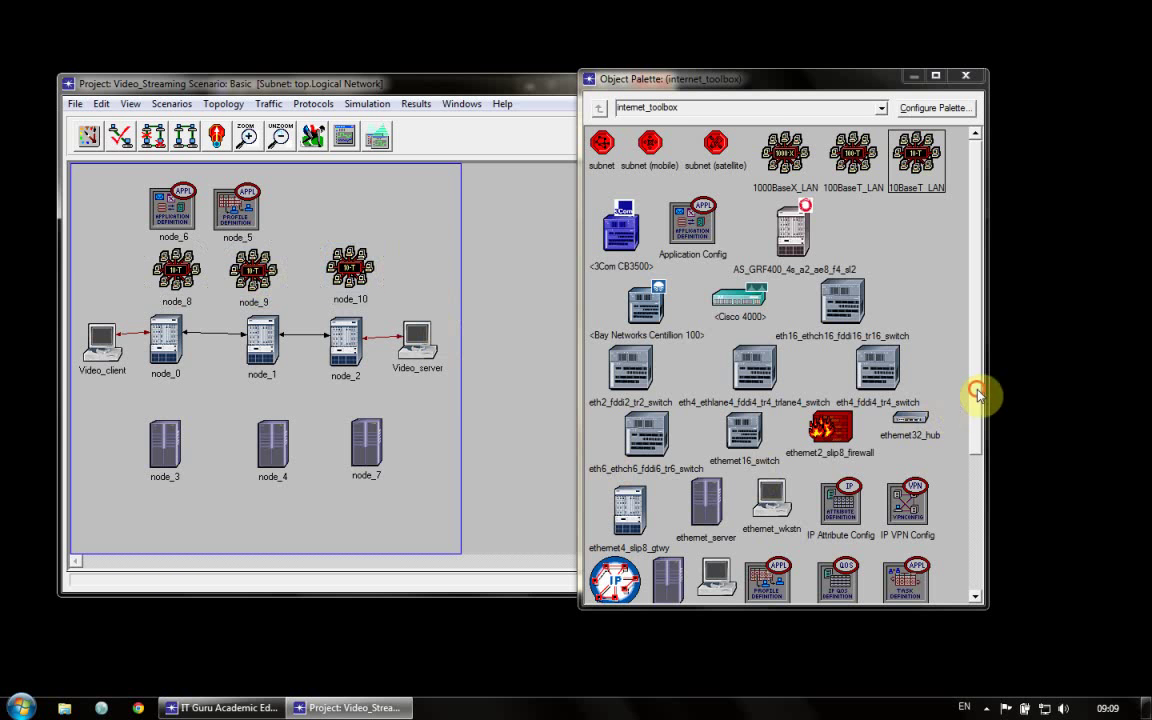
Add 10BaseT links: node_9–node_1, node_10–node_2, node_2–node_7, node_4–node_1, node_0–node_3.
{"action": "left_click_drag", "start_coordinate": [980, 391], "coordinate": [987, 490]}
{"action": "left_click", "coordinate": [757, 497]}
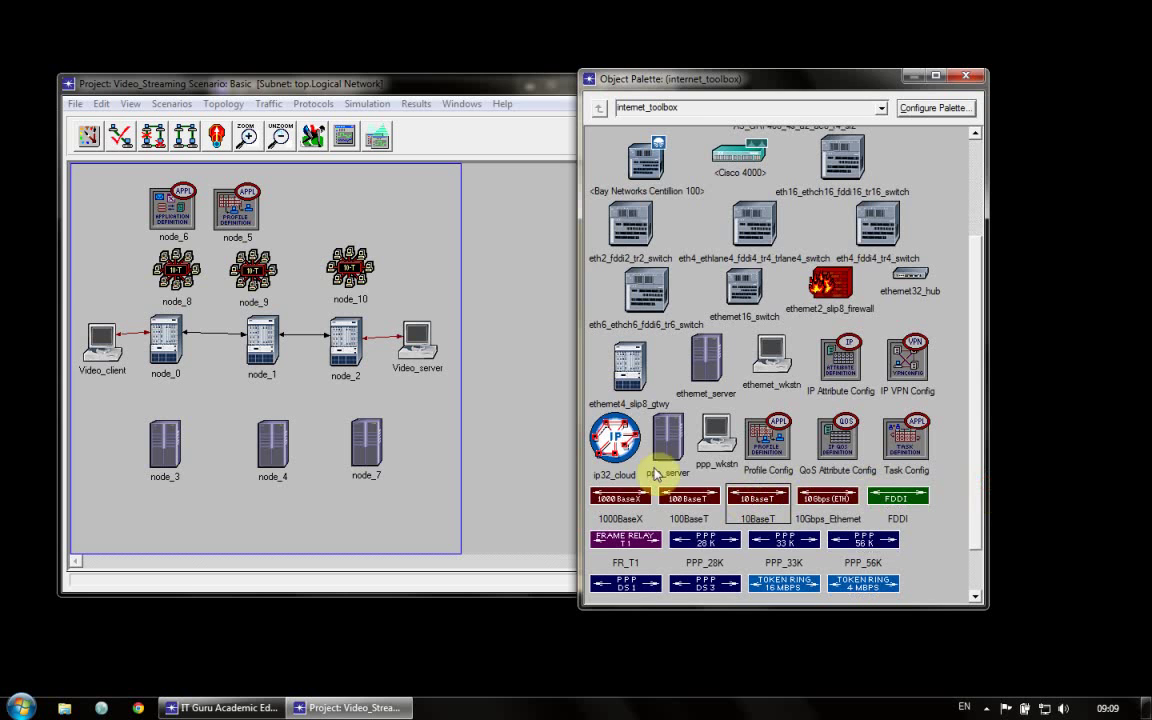
{"action": "left_click", "coordinate": [254, 268]}
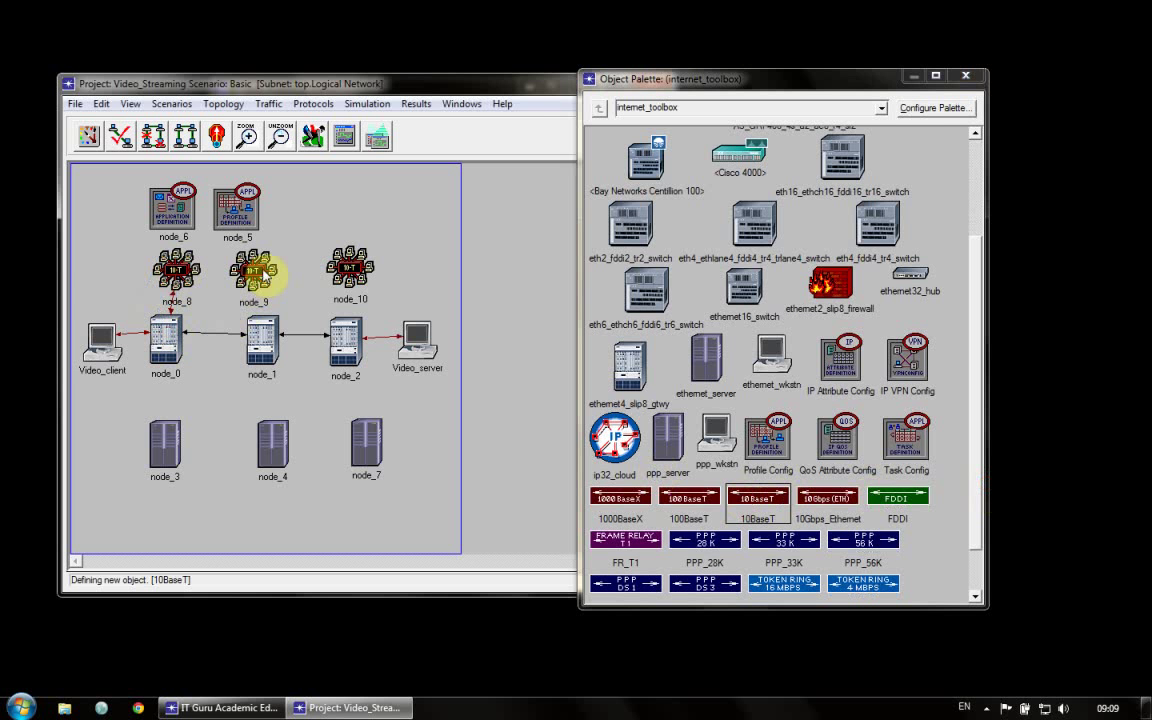
{"action": "left_click", "coordinate": [259, 332]}
{"action": "left_click", "coordinate": [348, 266]}
{"action": "left_click", "coordinate": [349, 322]}
{"action": "left_click", "coordinate": [347, 332]}
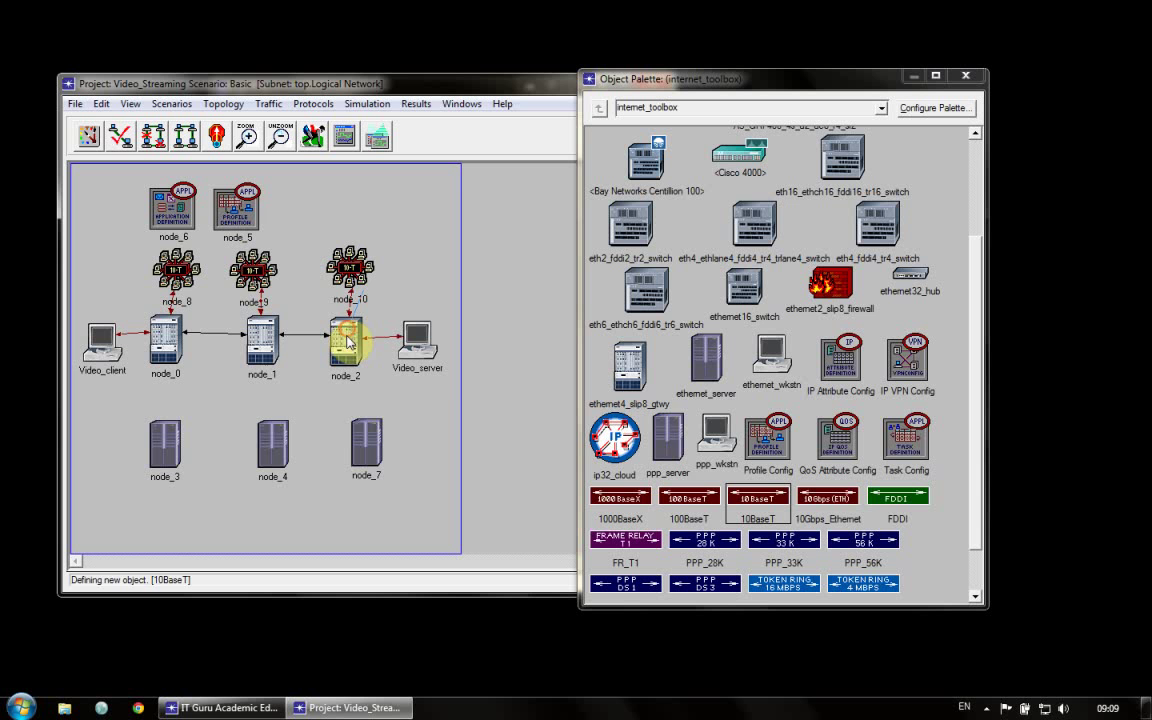
{"action": "left_click", "coordinate": [362, 432]}
{"action": "left_click", "coordinate": [274, 447]}
{"action": "left_click", "coordinate": [260, 340]}
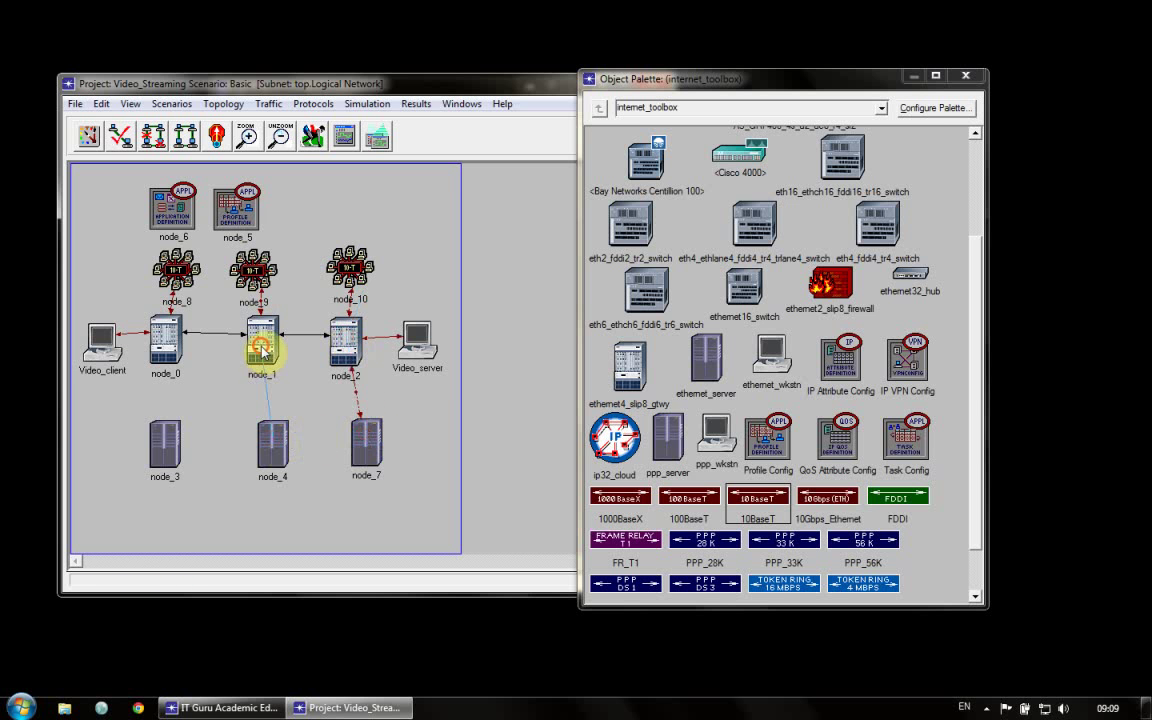
{"action": "left_click", "coordinate": [163, 338]}
{"action": "left_click", "coordinate": [170, 438]}
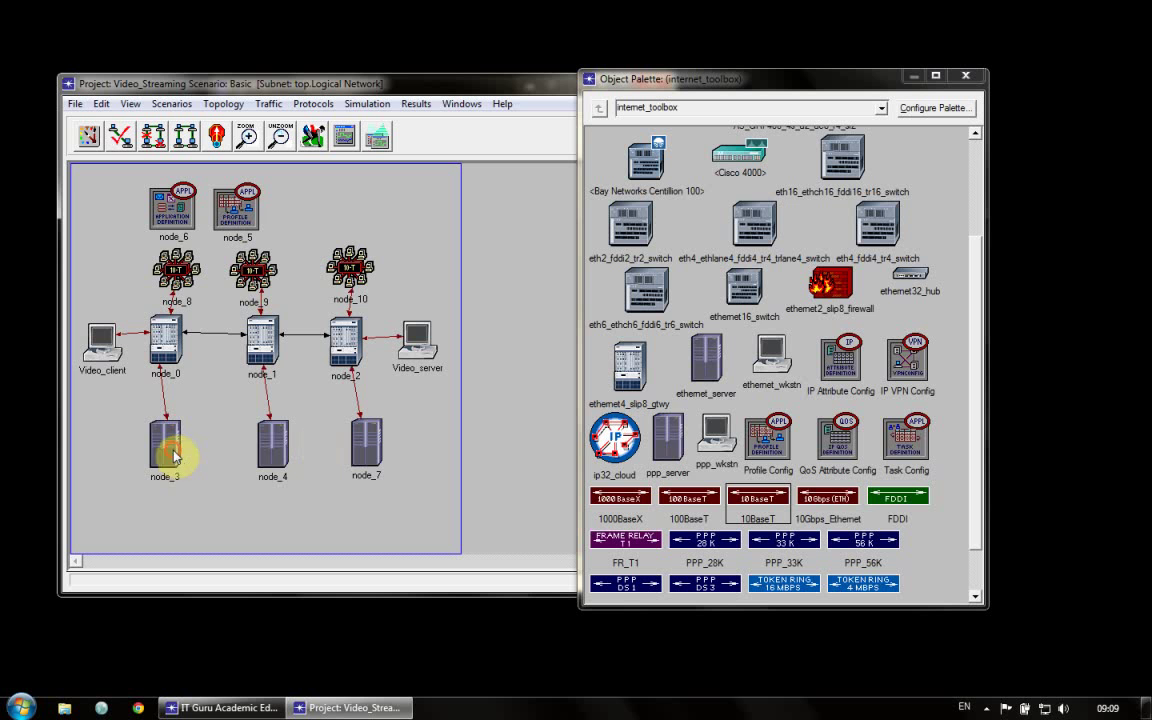
Select the three servers node_3, node_4 and node_7.
{"action": "left_click", "coordinate": [168, 450]}
{"action": "left_click", "coordinate": [268, 447], "text": "shift"}
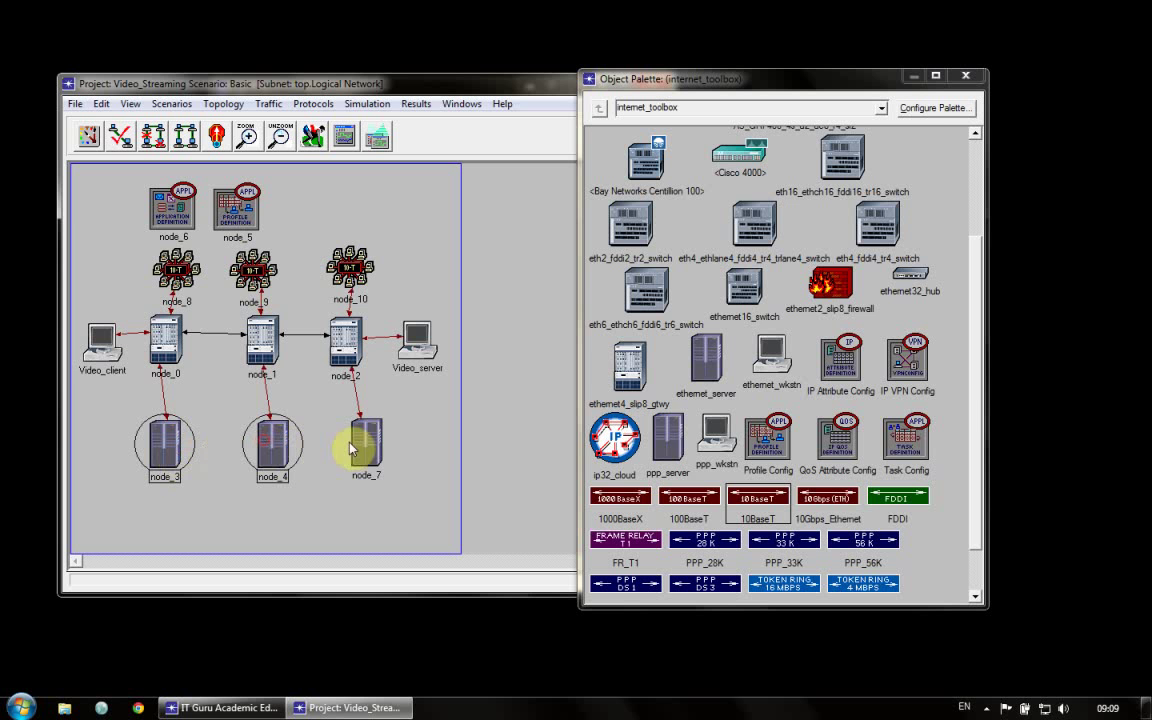
{"action": "left_click", "coordinate": [362, 442], "text": "shift"}
Set node_7's Supported Services table to 2 rows: Database and FTP.
{"action": "right_click", "coordinate": [366, 442]}
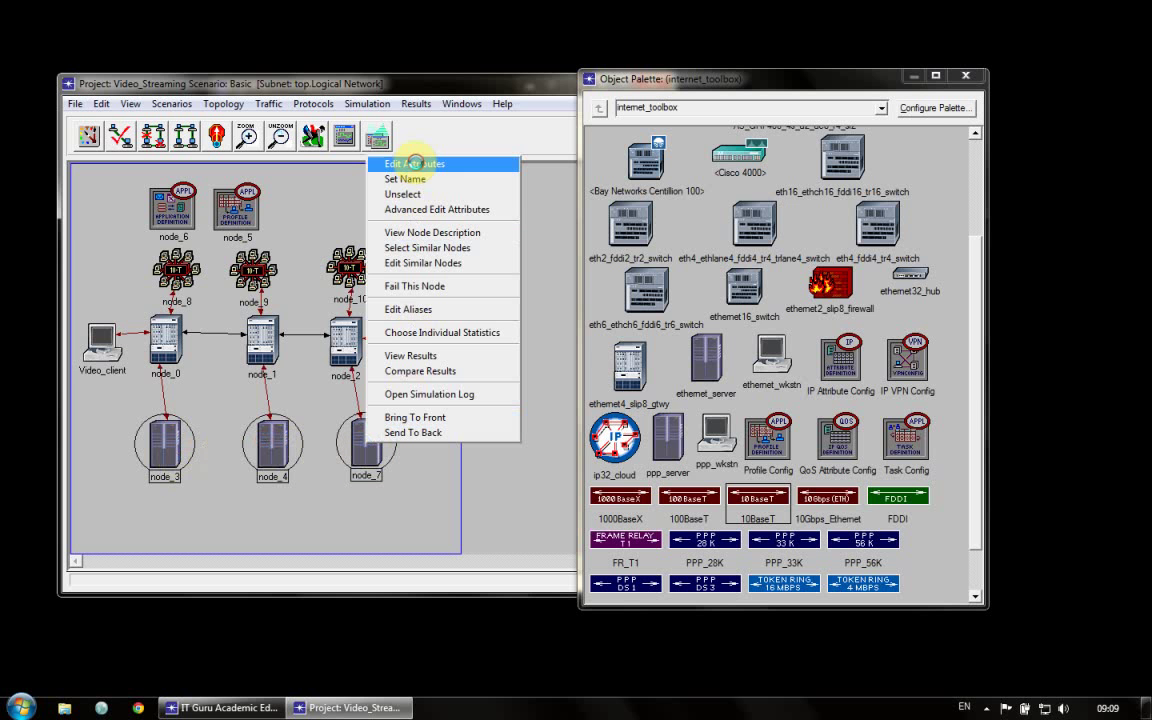
{"action": "left_click", "coordinate": [411, 163]}
{"action": "left_click_drag", "start_coordinate": [505, 285], "coordinate": [611, 181]}
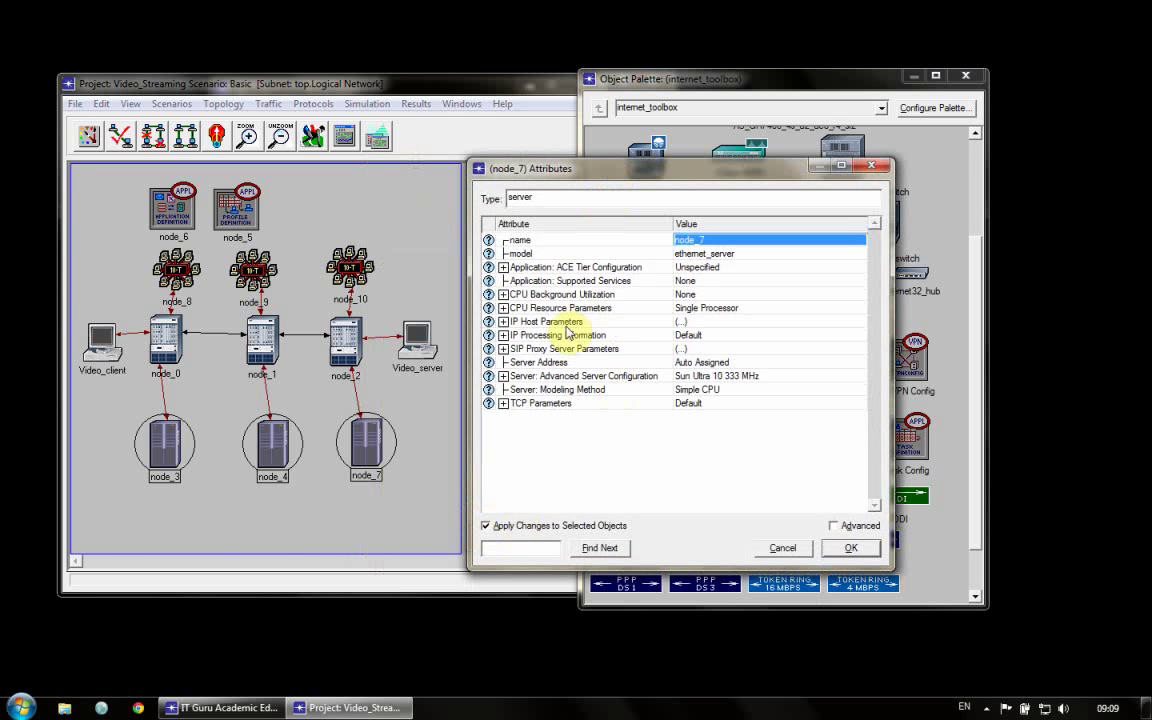
{"action": "left_click", "coordinate": [685, 280]}
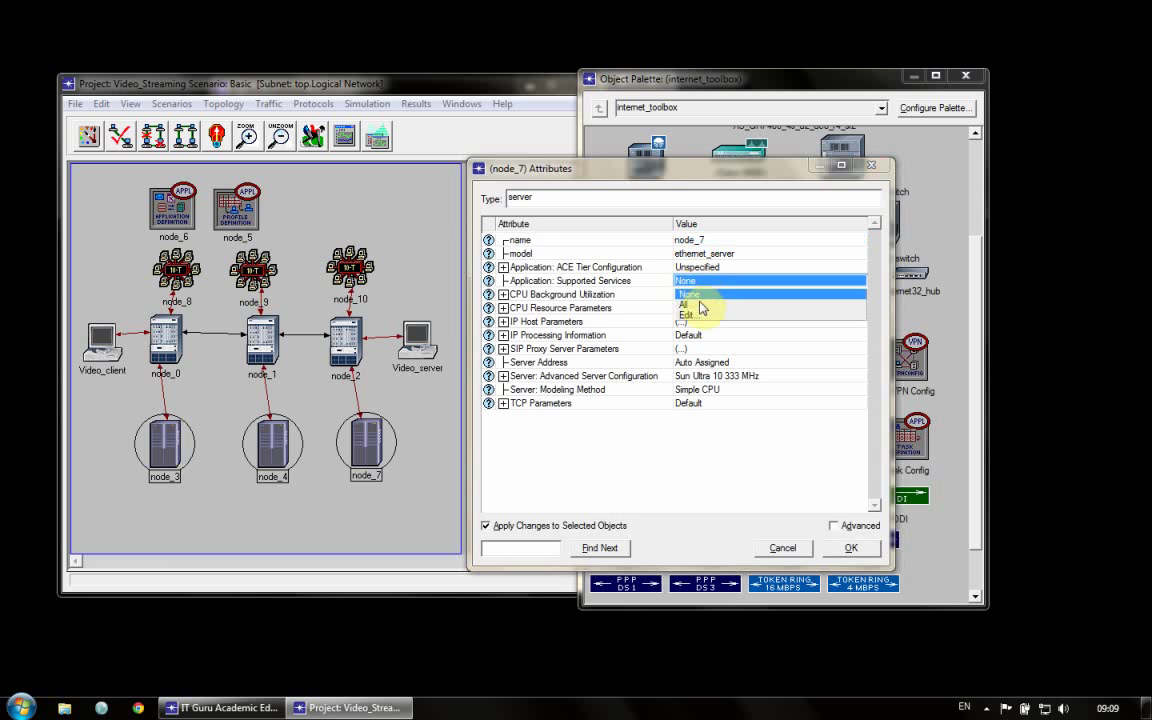
{"action": "left_click", "coordinate": [700, 304]}
{"action": "double_click", "coordinate": [496, 508]}
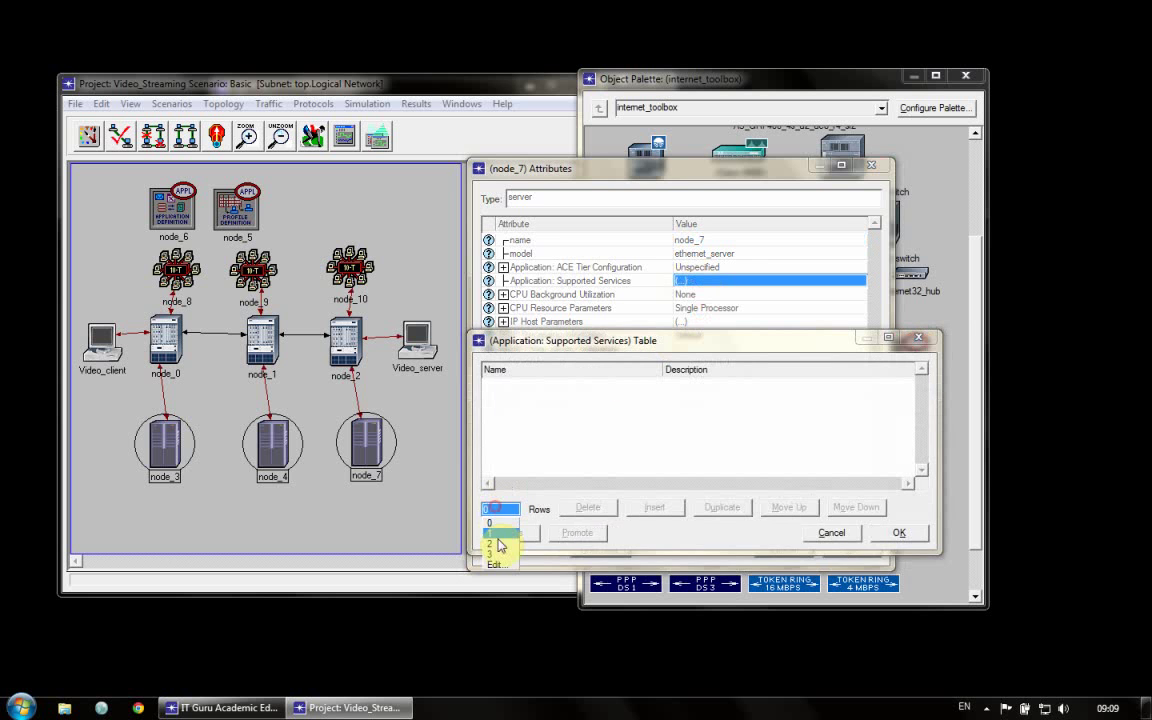
{"action": "type", "text": "2"}
{"action": "key", "text": "Return"}
{"action": "left_click", "coordinate": [506, 389]}
{"action": "left_click", "coordinate": [514, 403]}
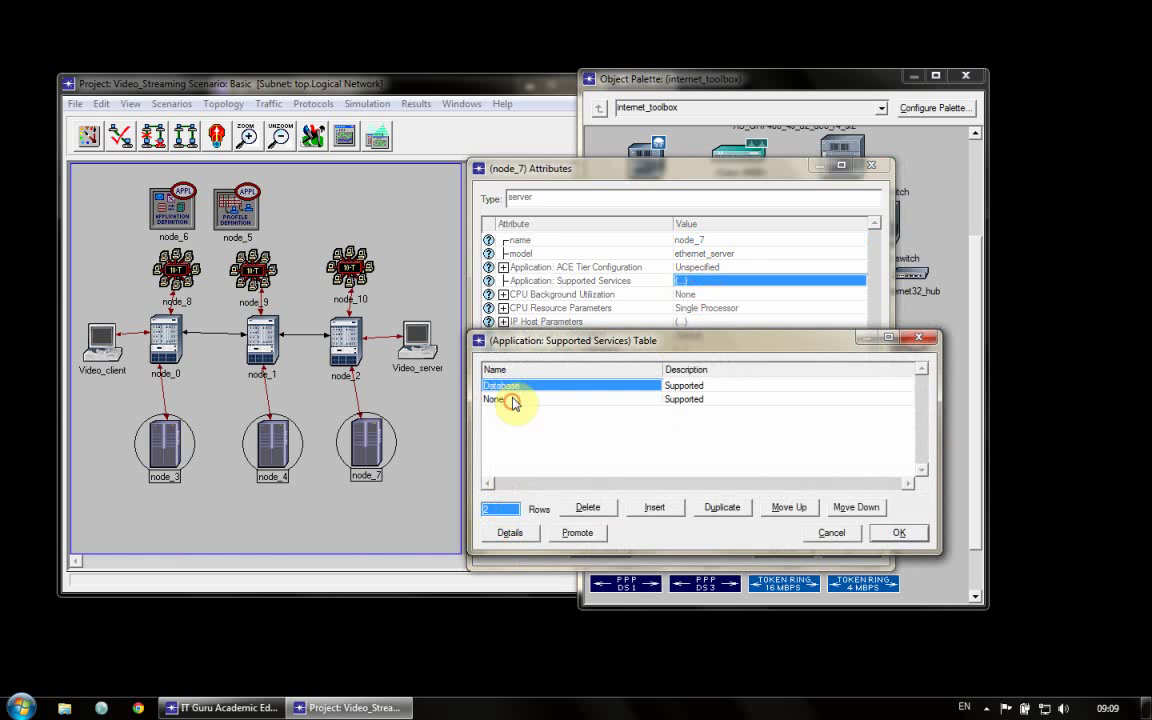
{"action": "left_click", "coordinate": [512, 399]}
{"action": "left_click", "coordinate": [513, 413]}
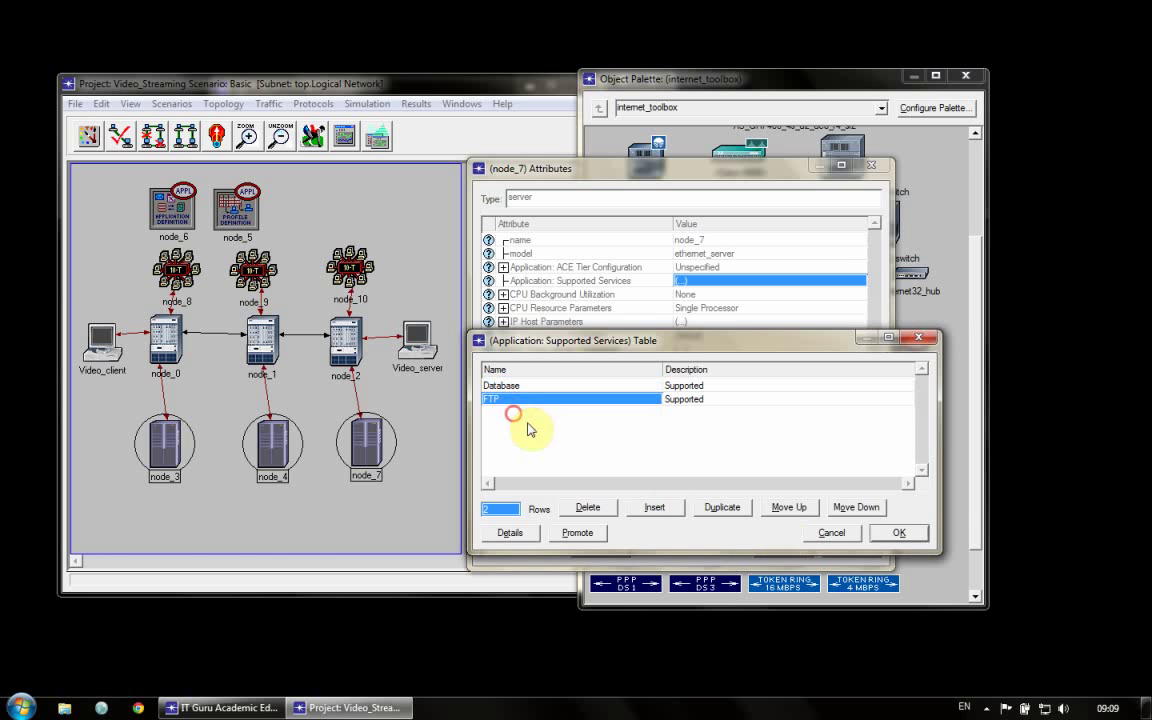
{"action": "left_click", "coordinate": [897, 534]}
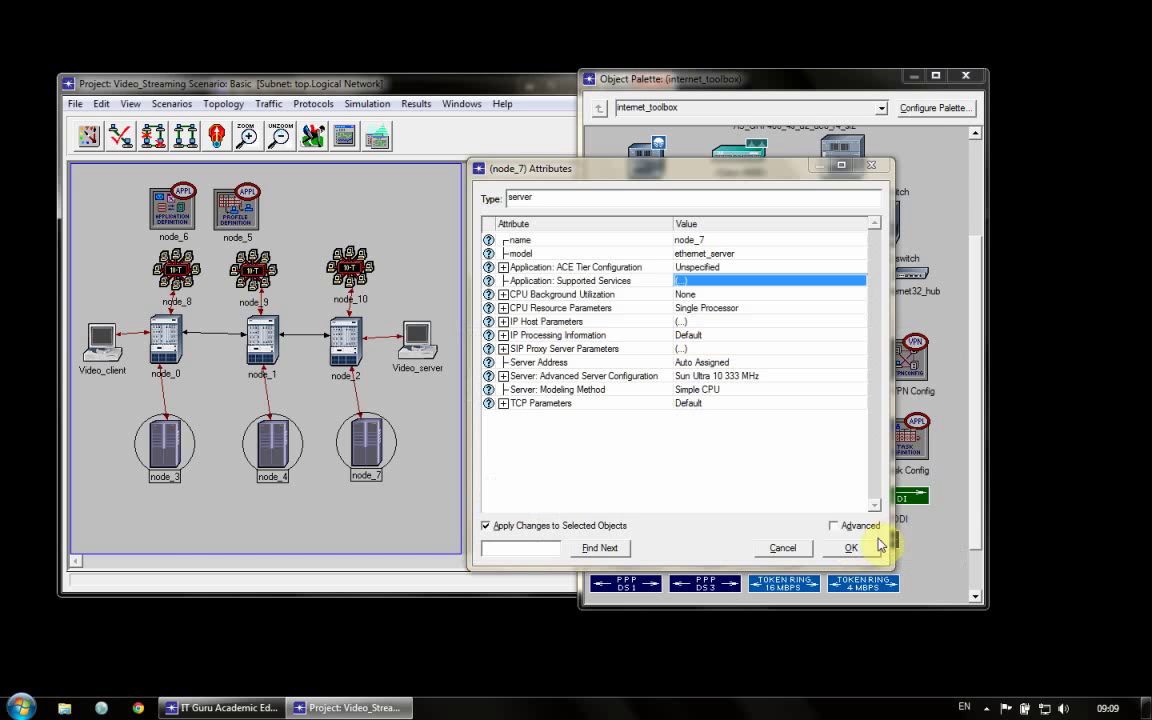
Apply the Supported Services change to all three selected servers.
{"action": "left_click", "coordinate": [866, 551]}
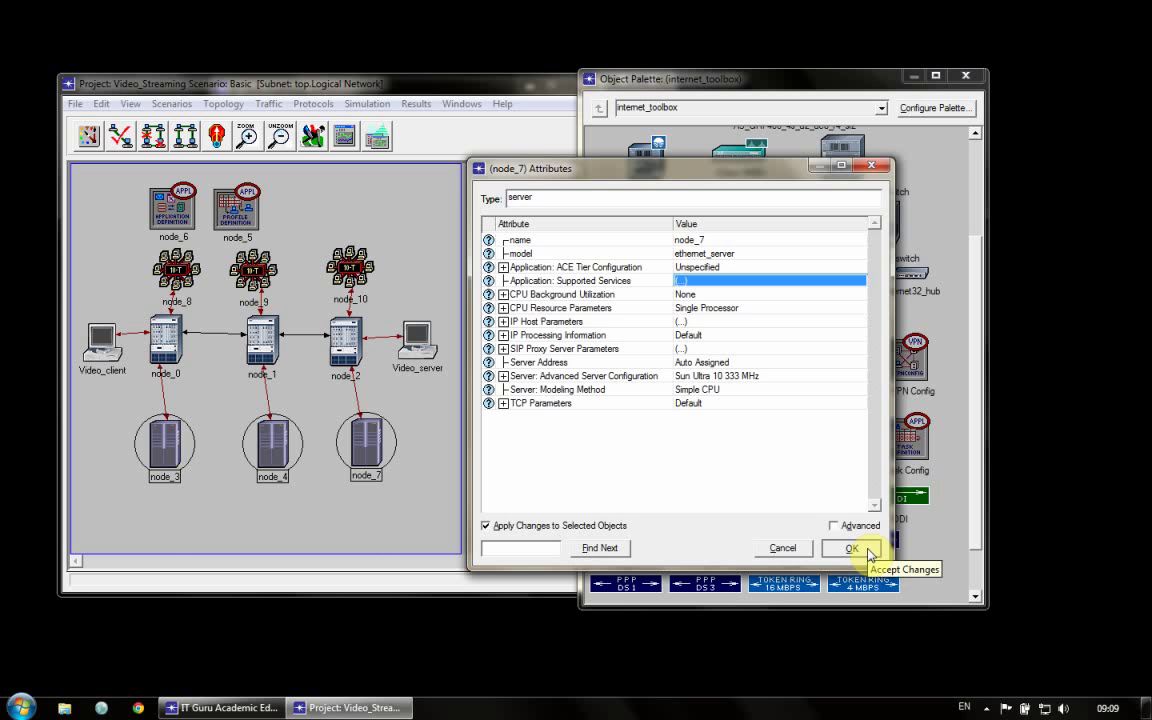
{"action": "left_click", "coordinate": [866, 549]}
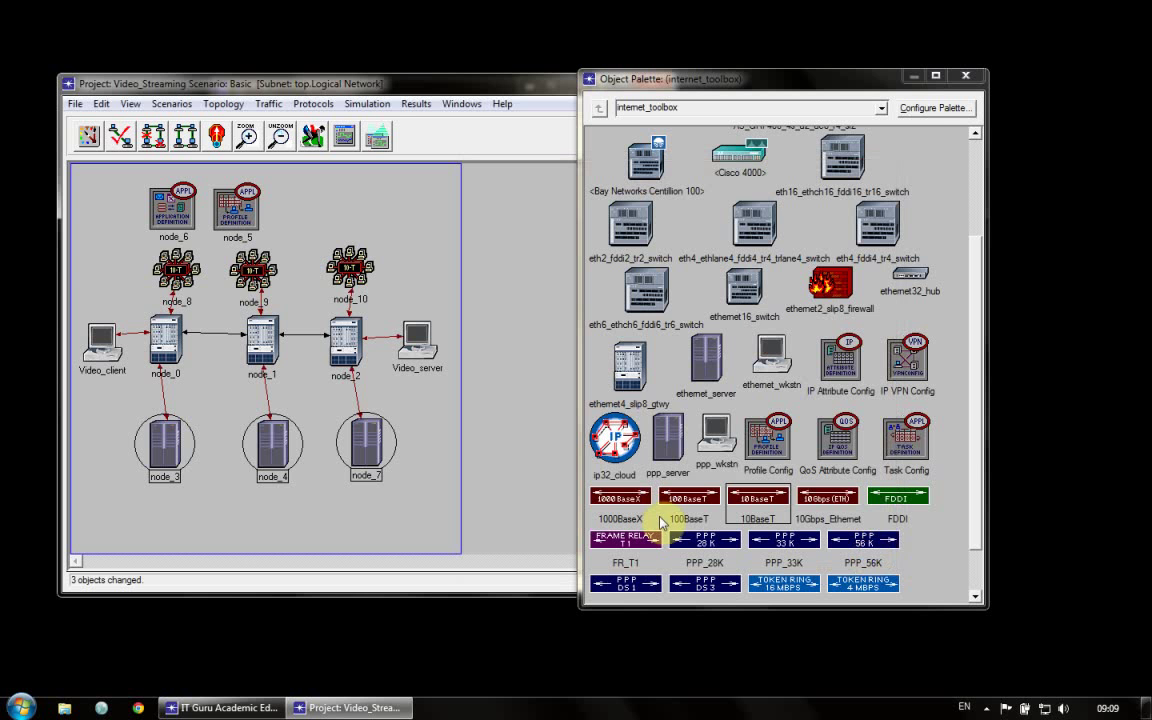
{"action": "left_click", "coordinate": [175, 268]}
{"action": "right_click", "coordinate": [175, 272]}
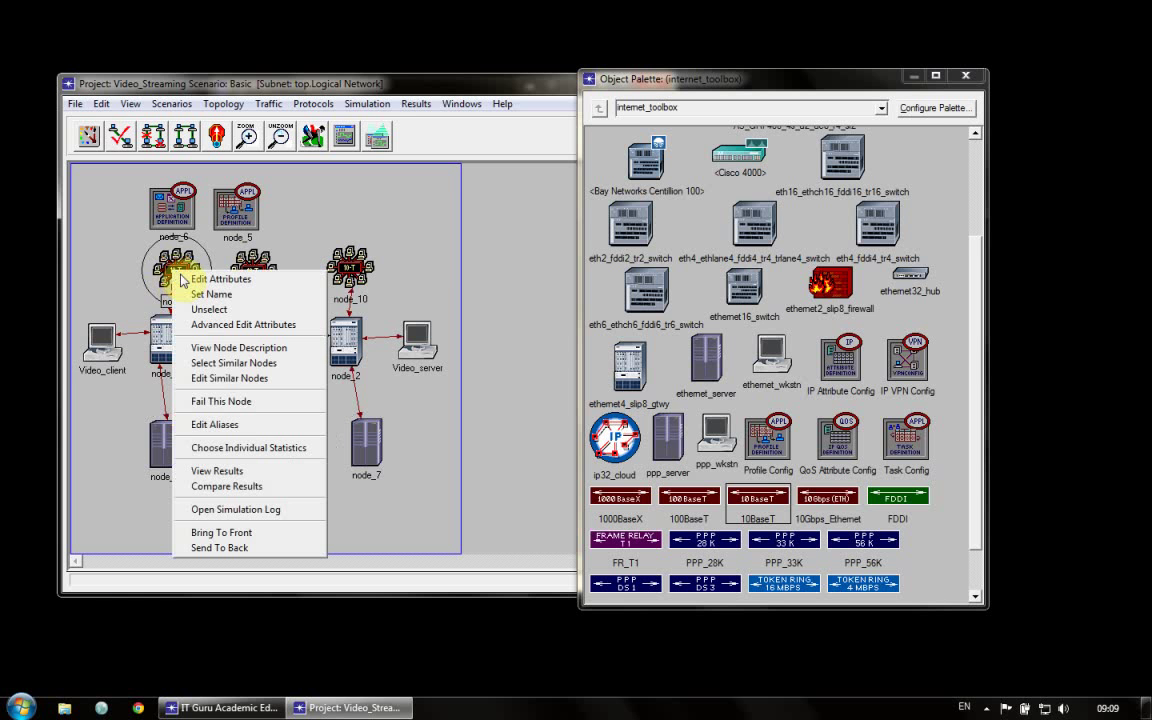
Select all three LANs and edit their attributes with Apply Changes to Selected Objects checked.
{"action": "left_click", "coordinate": [215, 363]}
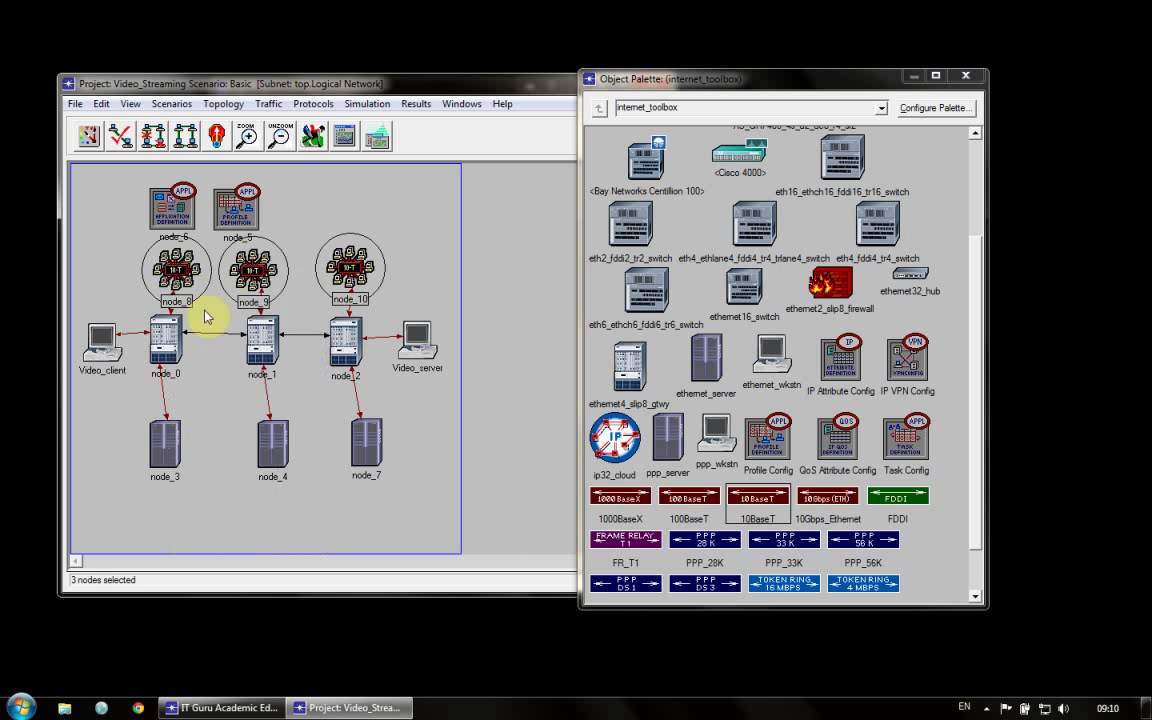
{"action": "right_click", "coordinate": [180, 273]}
{"action": "left_click", "coordinate": [186, 279]}
{"action": "left_click_drag", "start_coordinate": [303, 283], "coordinate": [681, 160]}
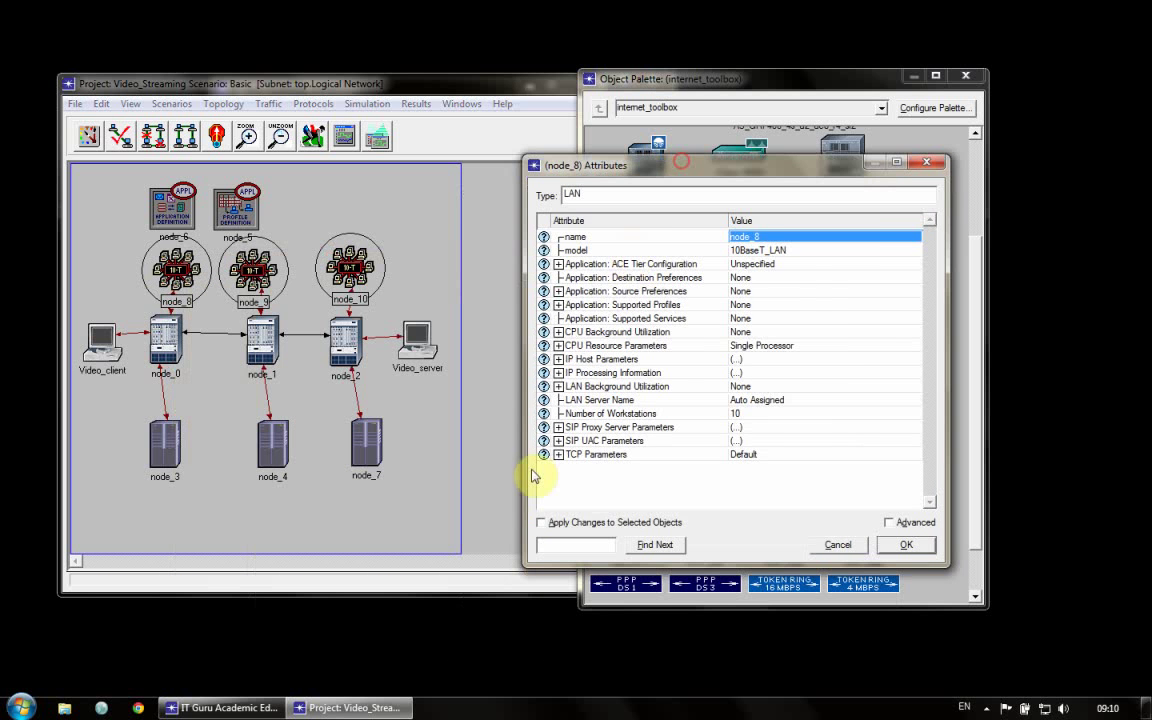
{"action": "left_click", "coordinate": [541, 522]}
{"action": "left_click", "coordinate": [558, 292]}
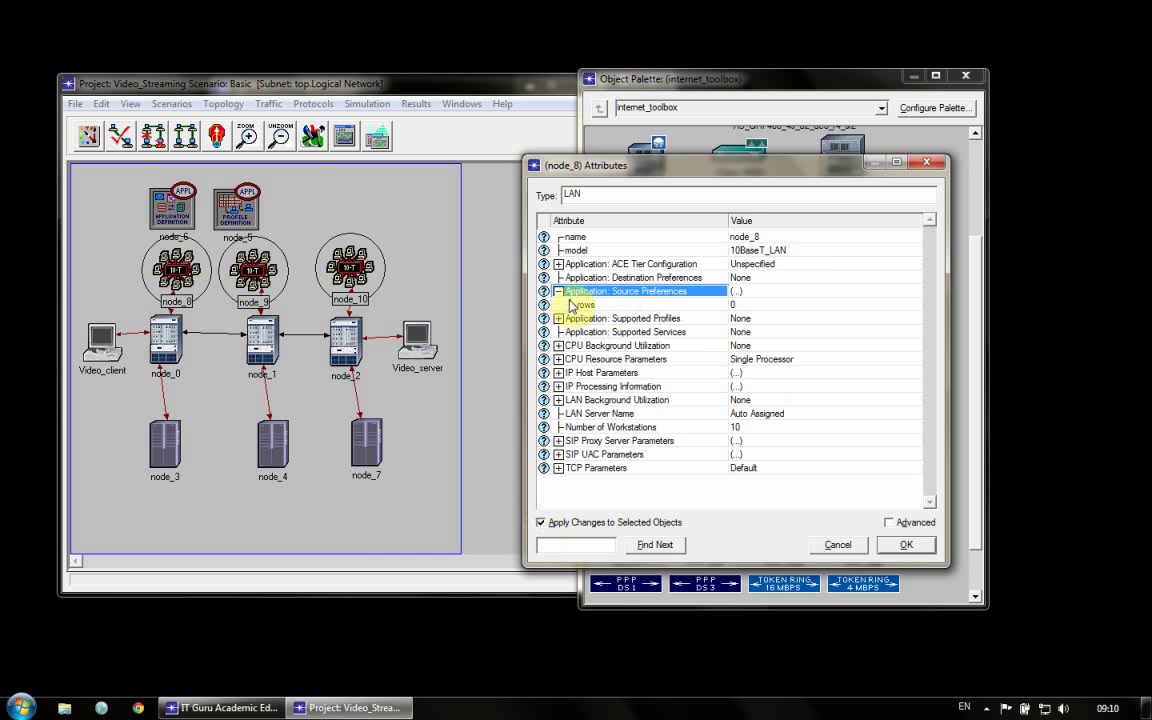
{"action": "left_click", "coordinate": [560, 291]}
Give the LANs one supported profile row named Background_traffic.
{"action": "left_click", "coordinate": [558, 305]}
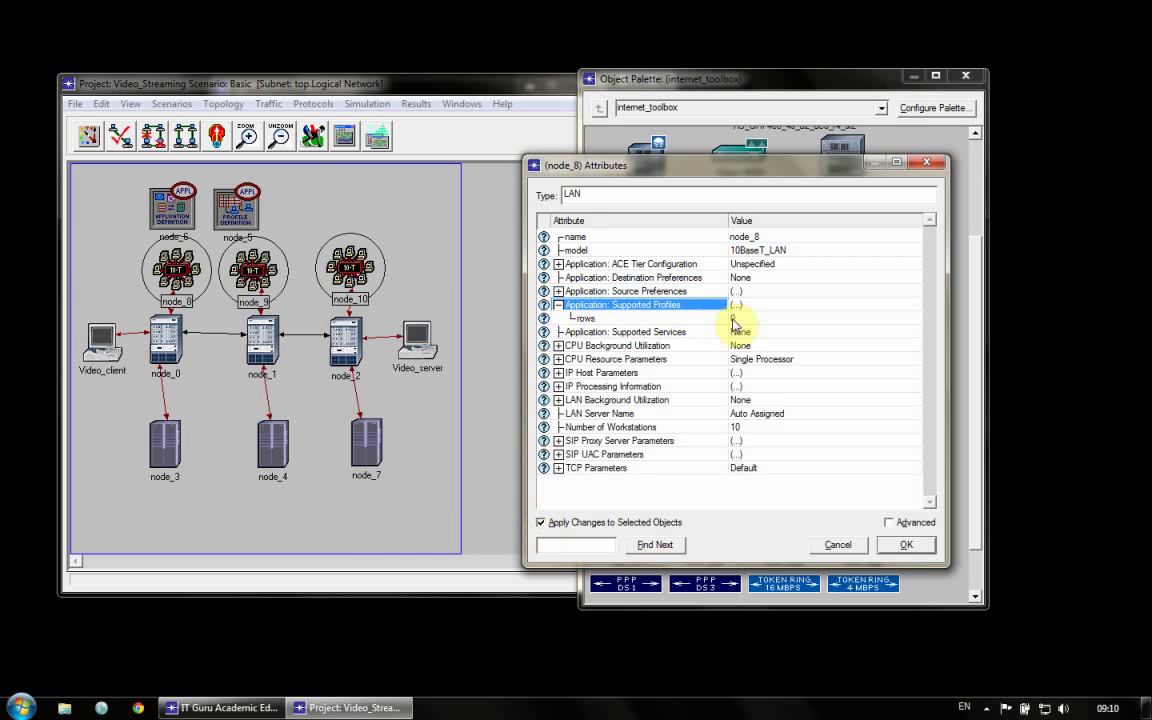
{"action": "left_click", "coordinate": [740, 318]}
{"action": "left_click", "coordinate": [742, 342]}
{"action": "left_click", "coordinate": [570, 331]}
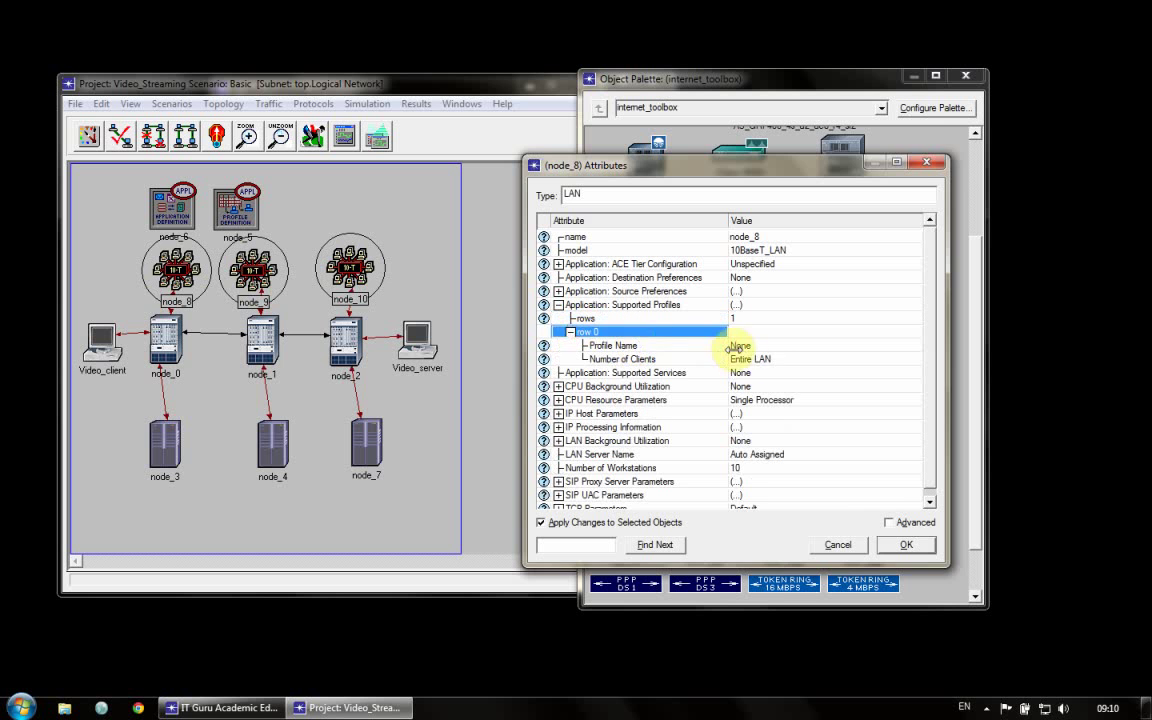
{"action": "left_click", "coordinate": [740, 345]}
{"action": "left_click", "coordinate": [765, 369]}
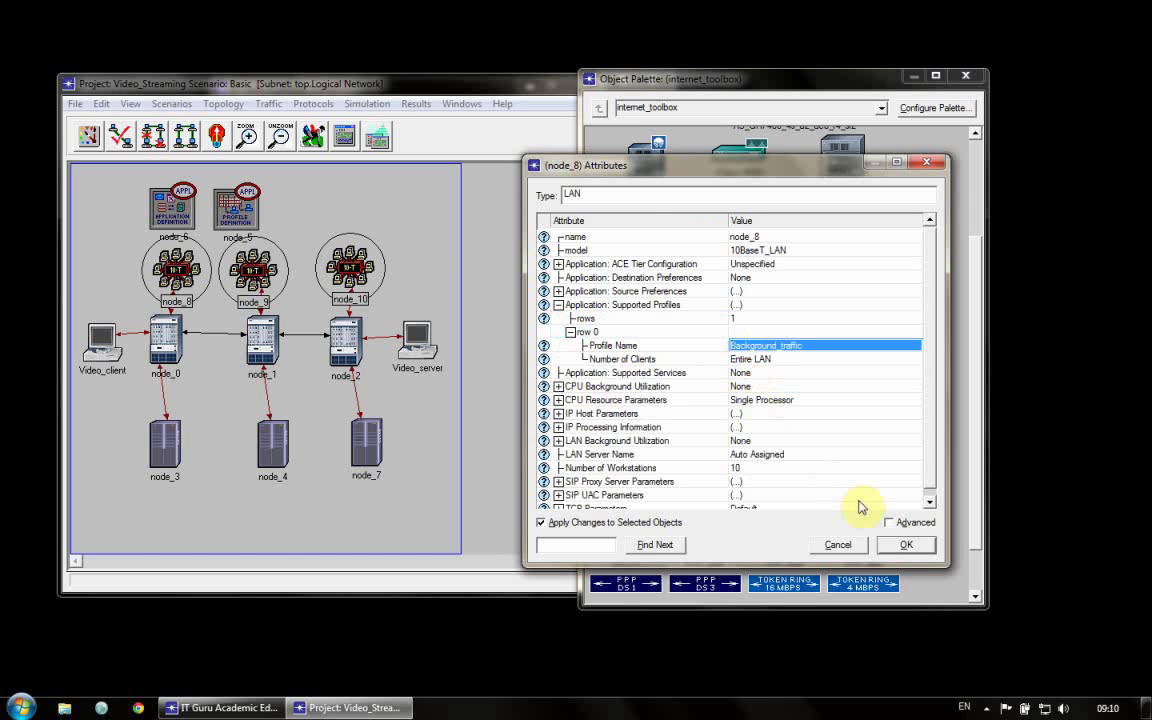
{"action": "left_click", "coordinate": [902, 546]}
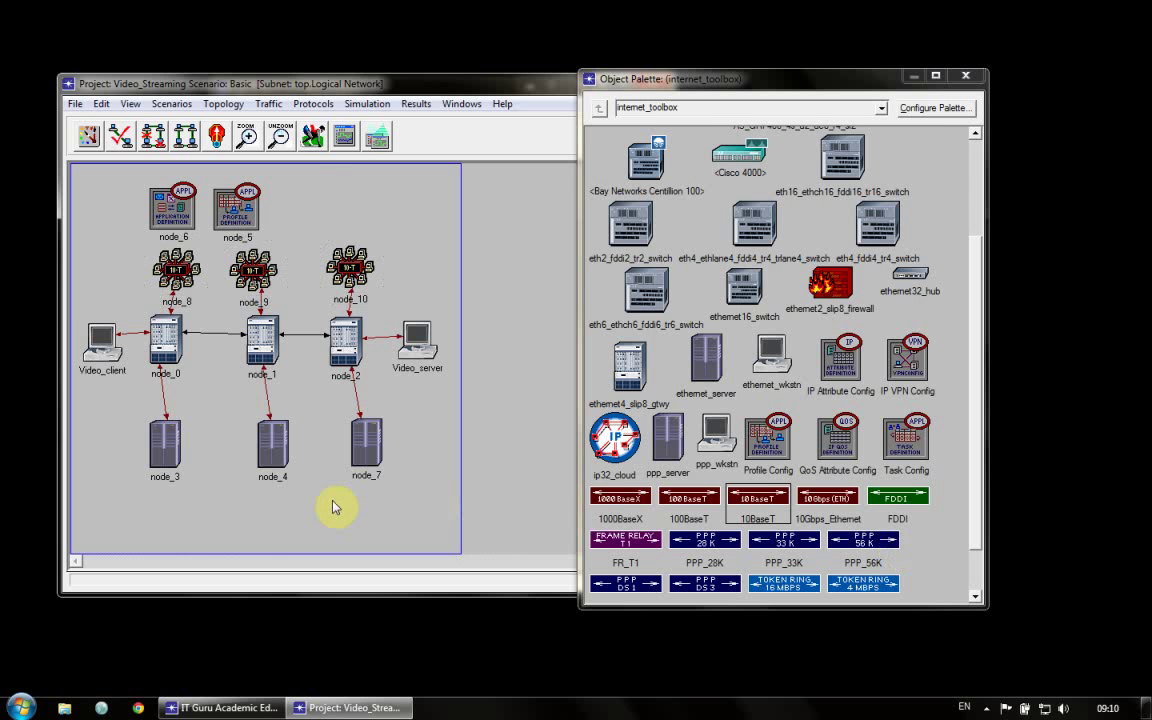
{"action": "left_click", "coordinate": [313, 135]}
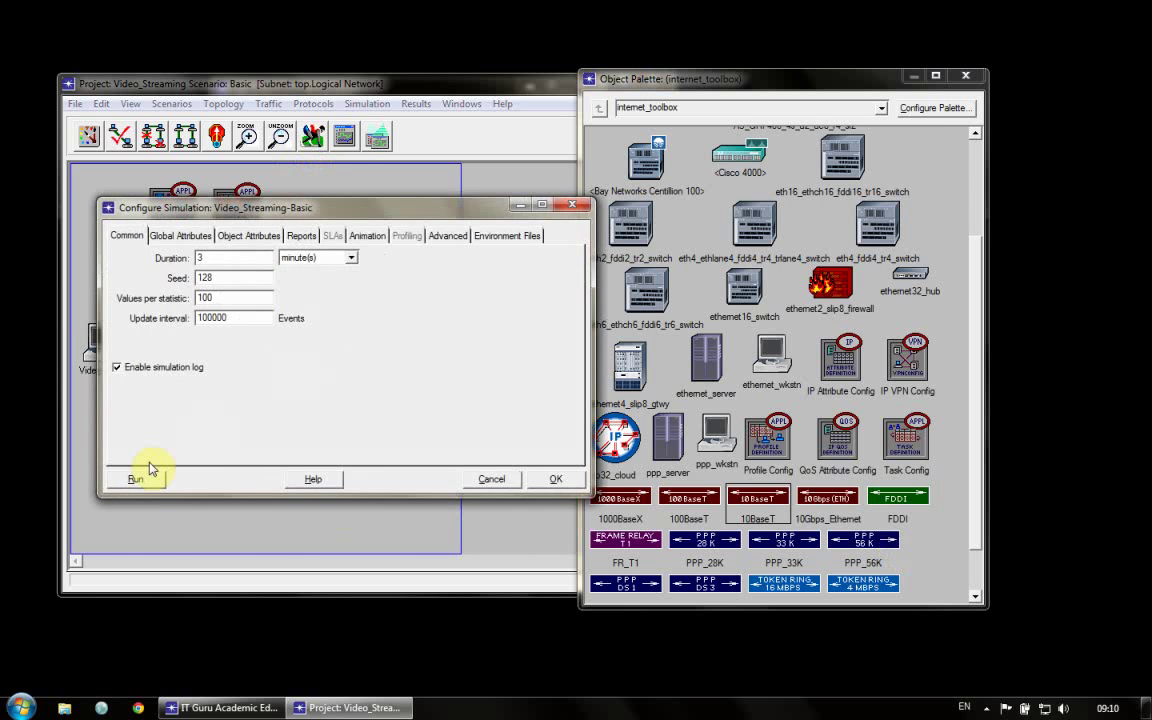
Rerun the 3-minute simulation to completion (215446 events) and close the report.
{"action": "left_click", "coordinate": [138, 478]}
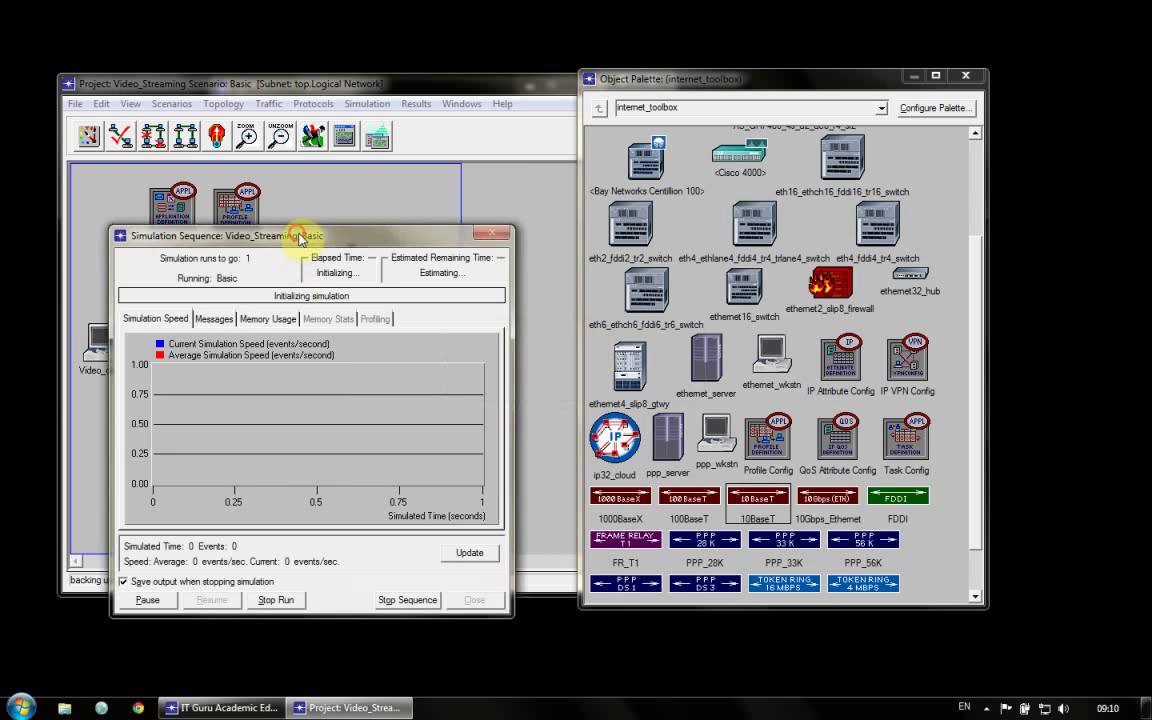
{"action": "left_click_drag", "start_coordinate": [300, 236], "coordinate": [698, 157]}
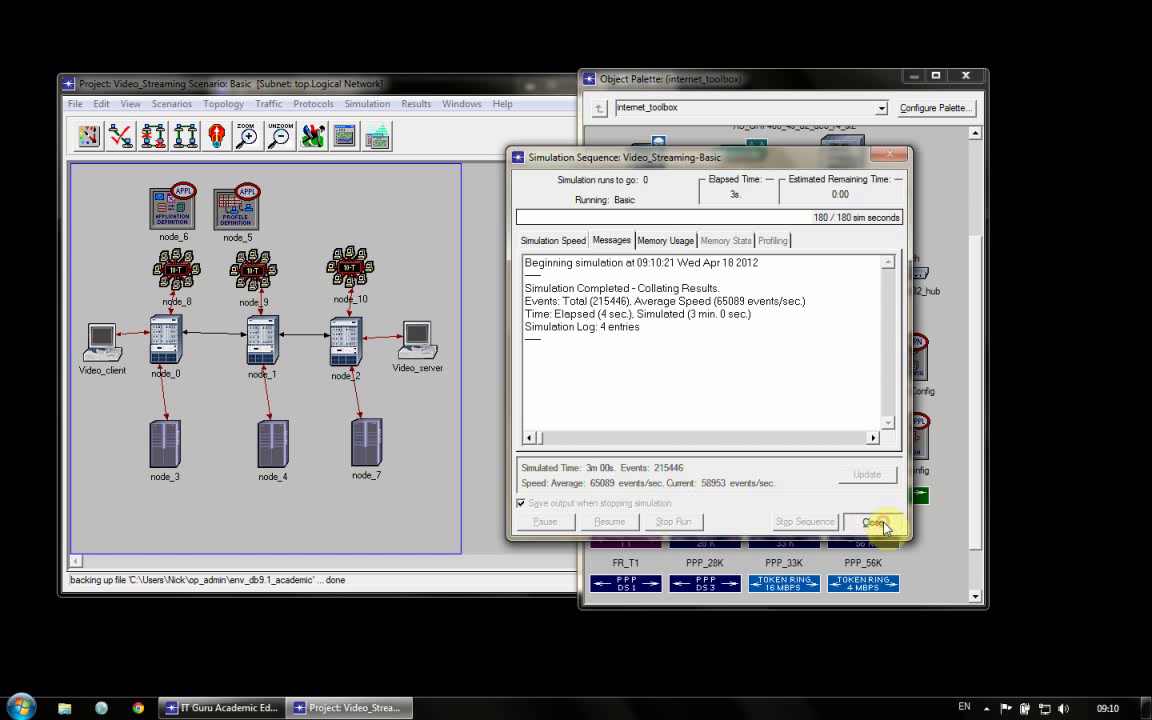
{"action": "left_click", "coordinate": [874, 522]}
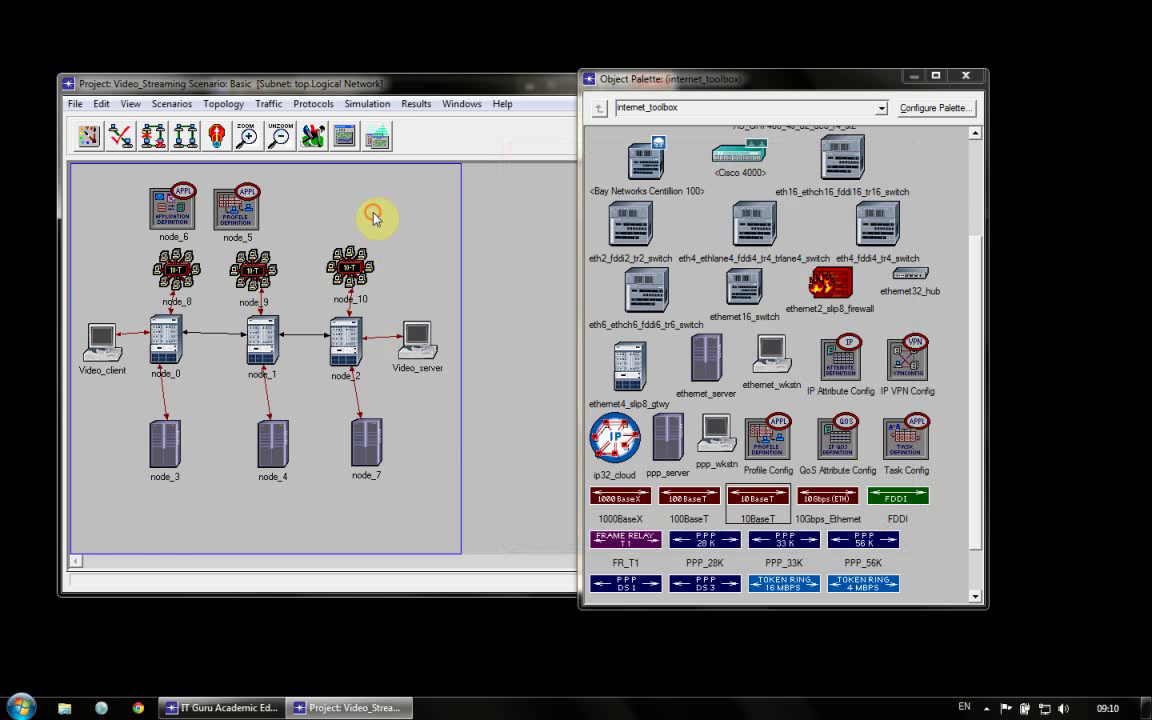
{"action": "right_click", "coordinate": [348, 208]}
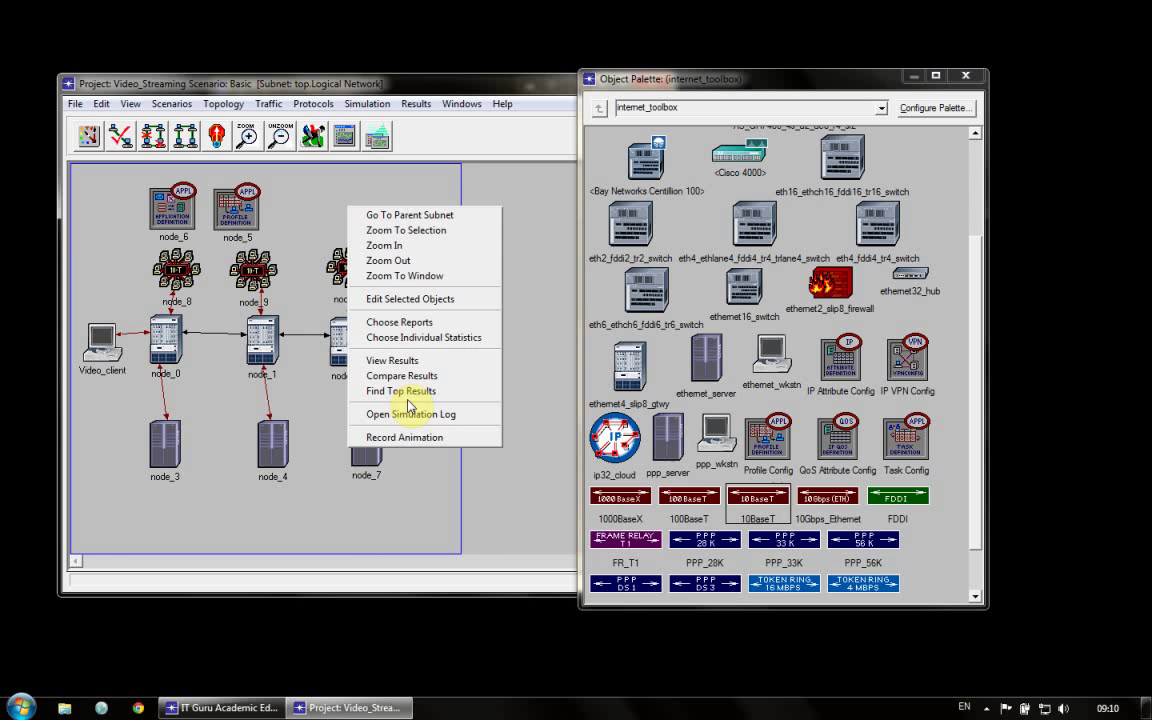
{"action": "left_click", "coordinate": [405, 413]}
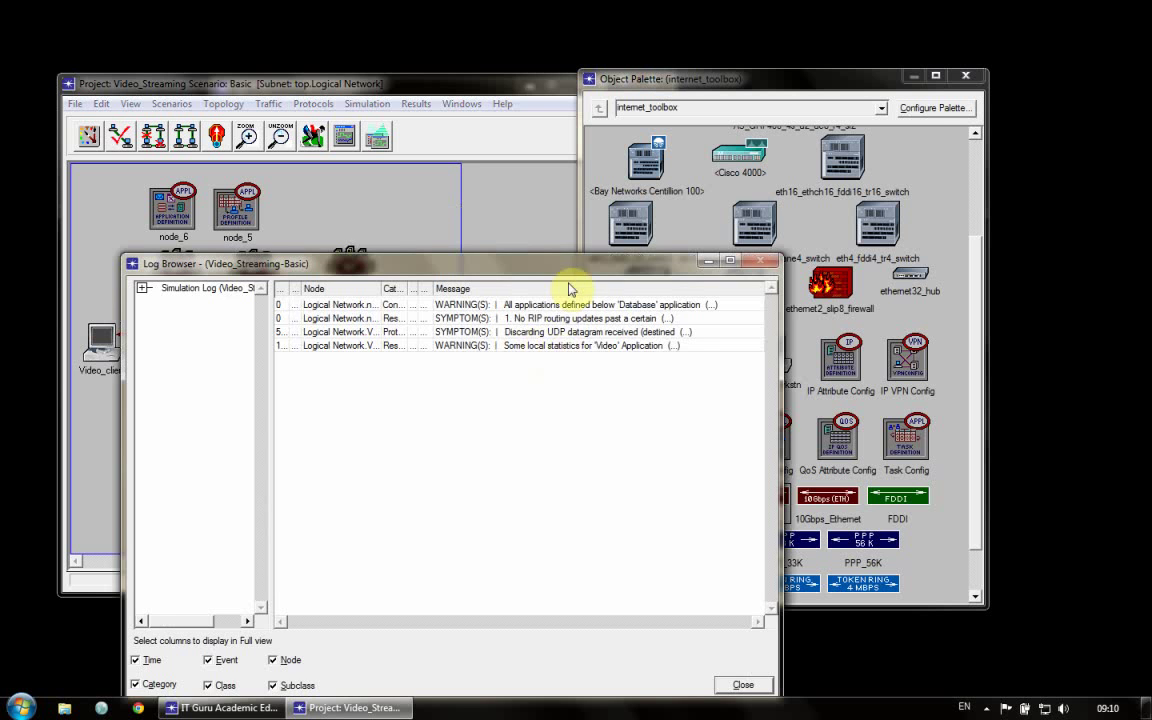
{"action": "left_click_drag", "start_coordinate": [561, 272], "coordinate": [817, 159]}
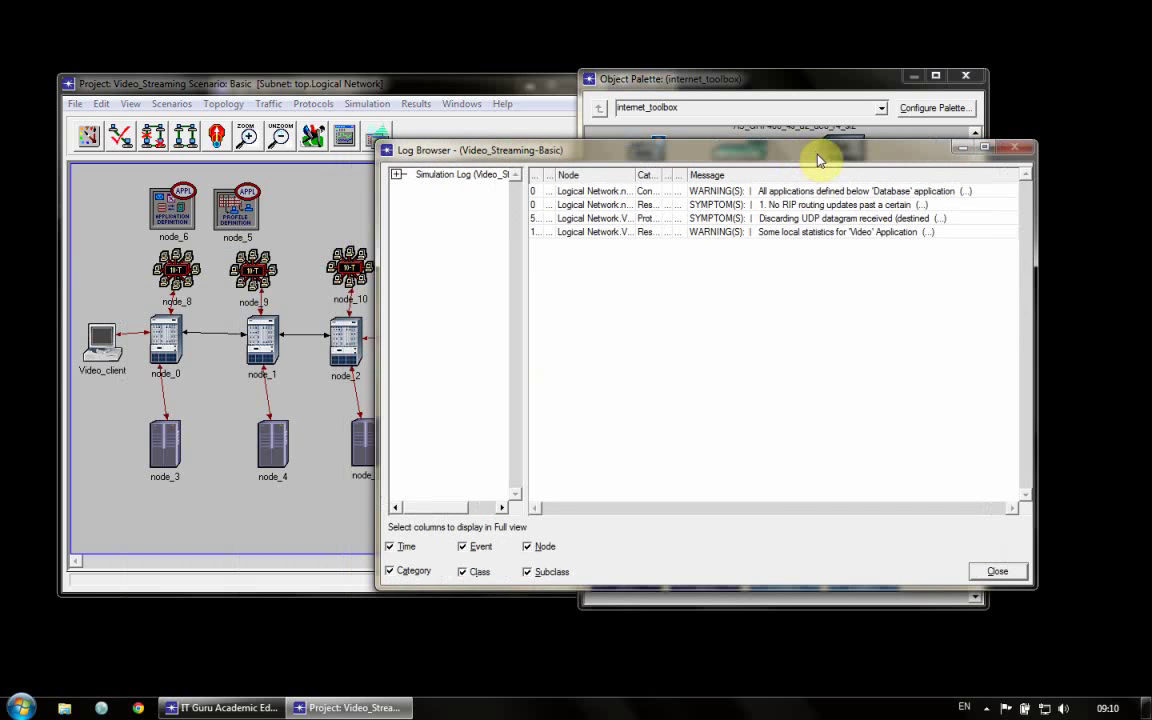
{"action": "double_click", "coordinate": [825, 191]}
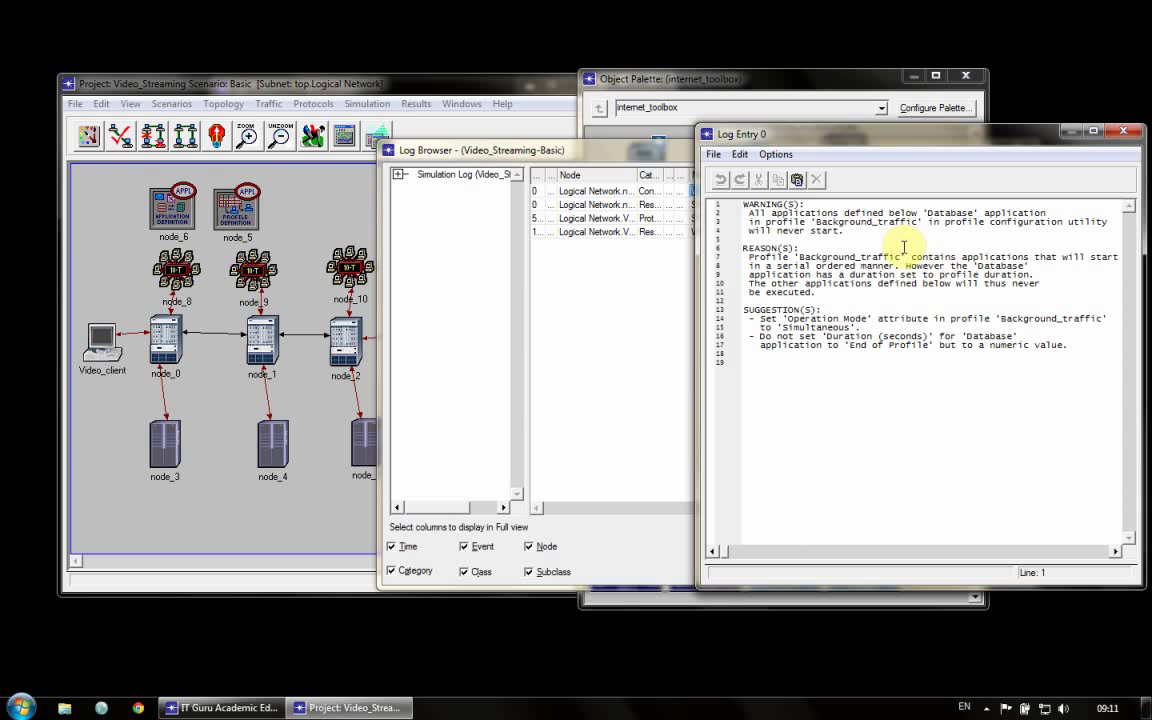
{"action": "left_click", "coordinate": [1117, 133]}
{"action": "left_click", "coordinate": [990, 567]}
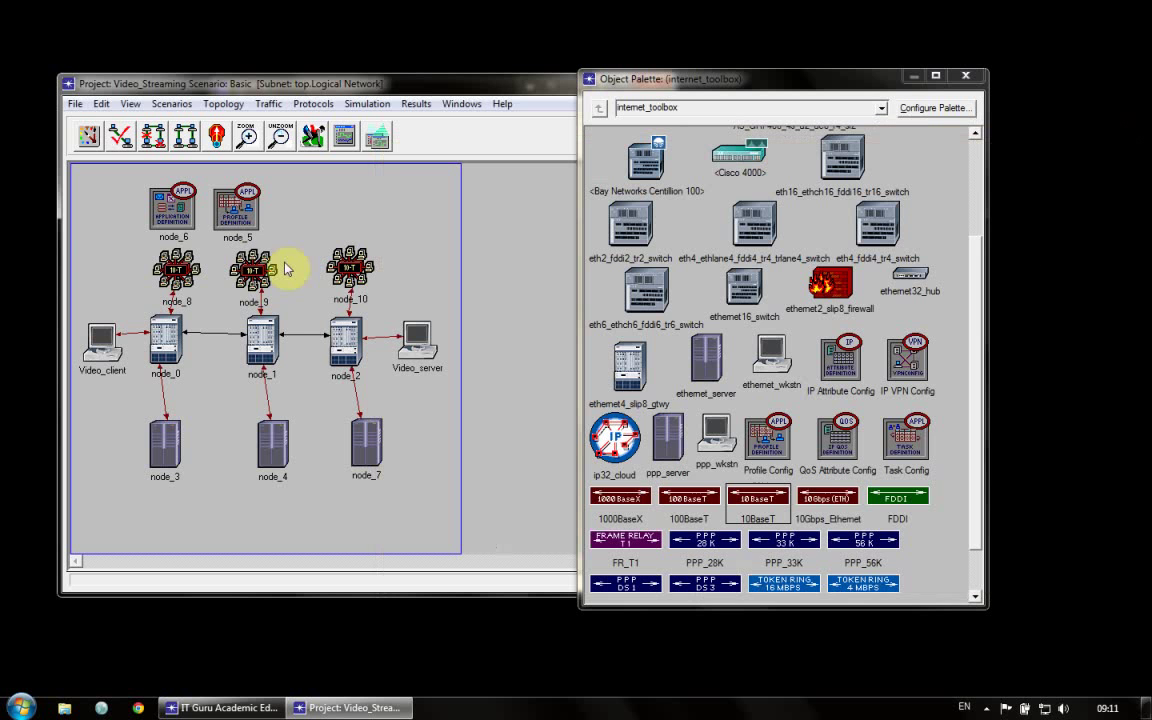
In node_5's Profile Configuration, set the Background_traffic profile's Operation Mode to Simultaneous.
{"action": "right_click", "coordinate": [238, 212]}
{"action": "left_click", "coordinate": [272, 224]}
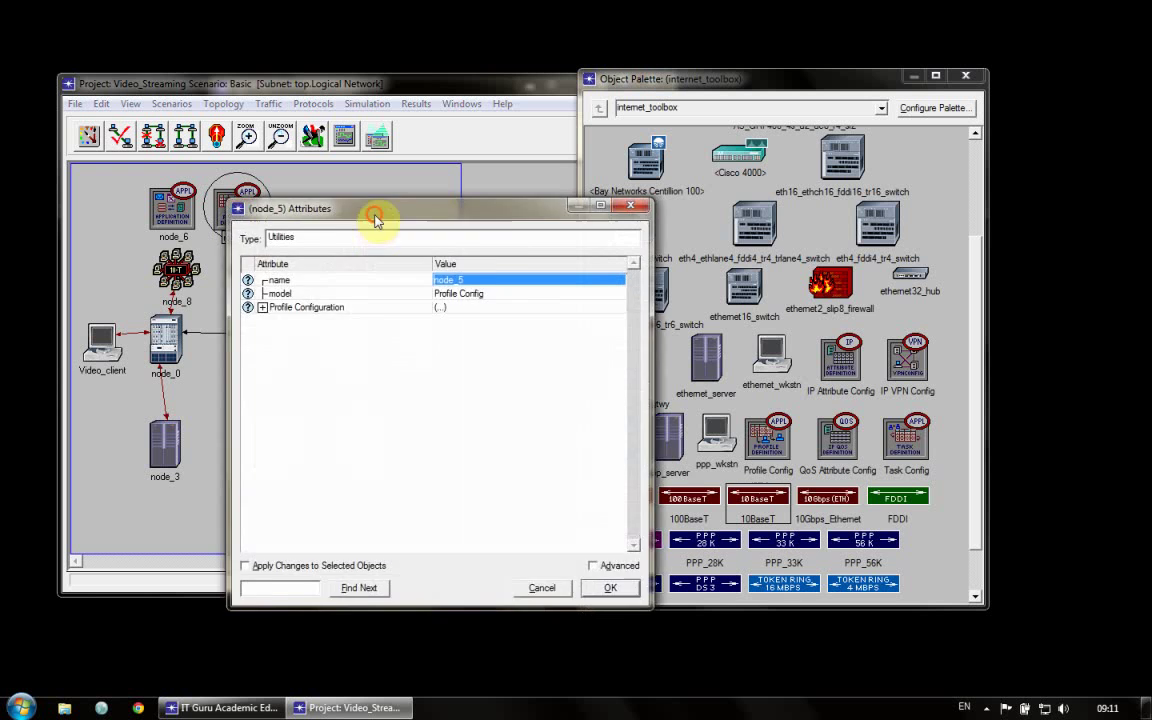
{"action": "left_click_drag", "start_coordinate": [375, 218], "coordinate": [627, 174]}
{"action": "left_click", "coordinate": [515, 263]}
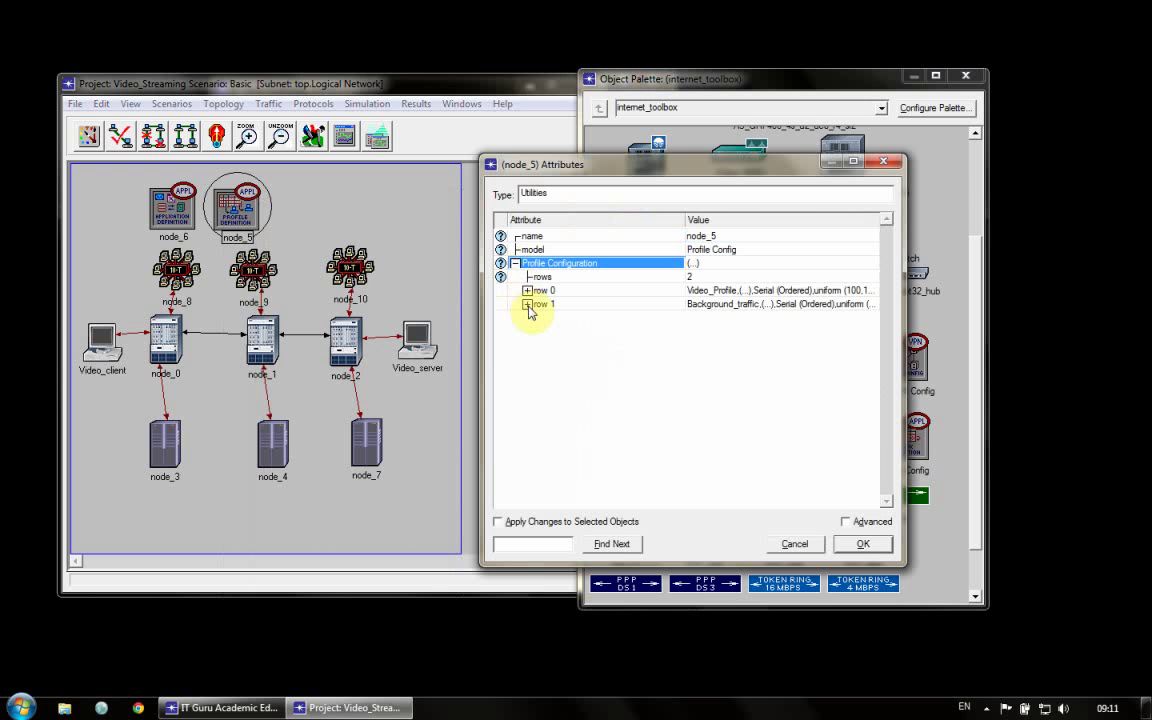
{"action": "left_click", "coordinate": [527, 304]}
{"action": "left_click", "coordinate": [539, 331]}
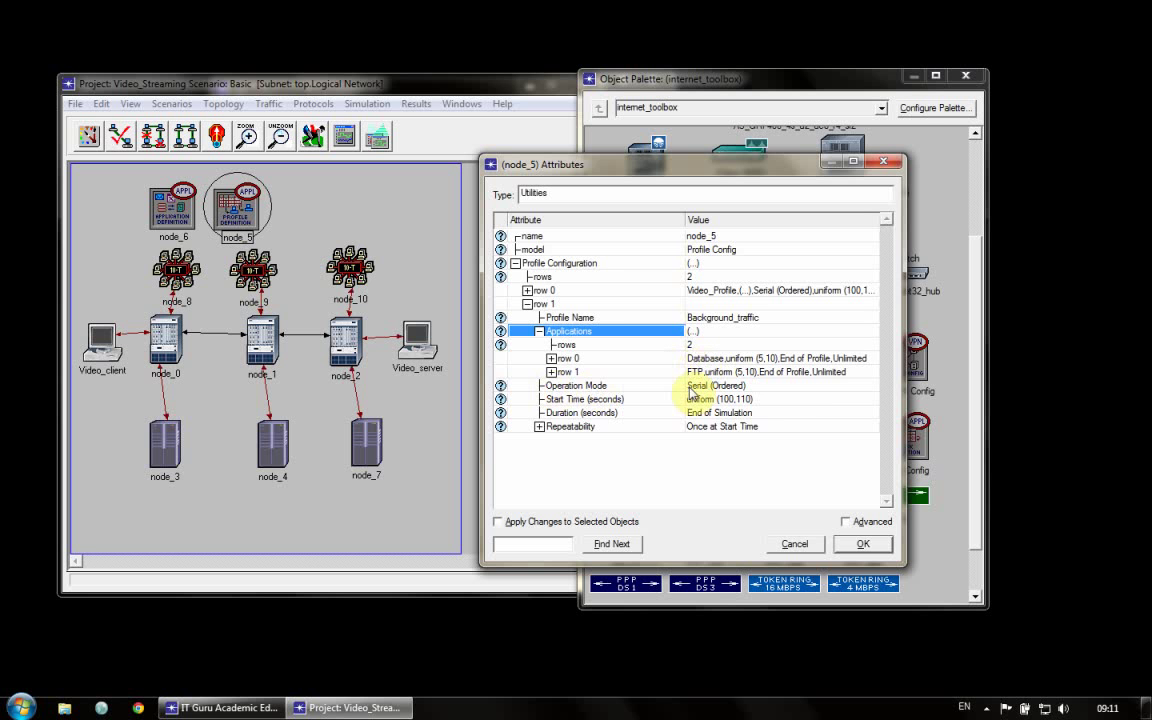
{"action": "left_click", "coordinate": [550, 358]}
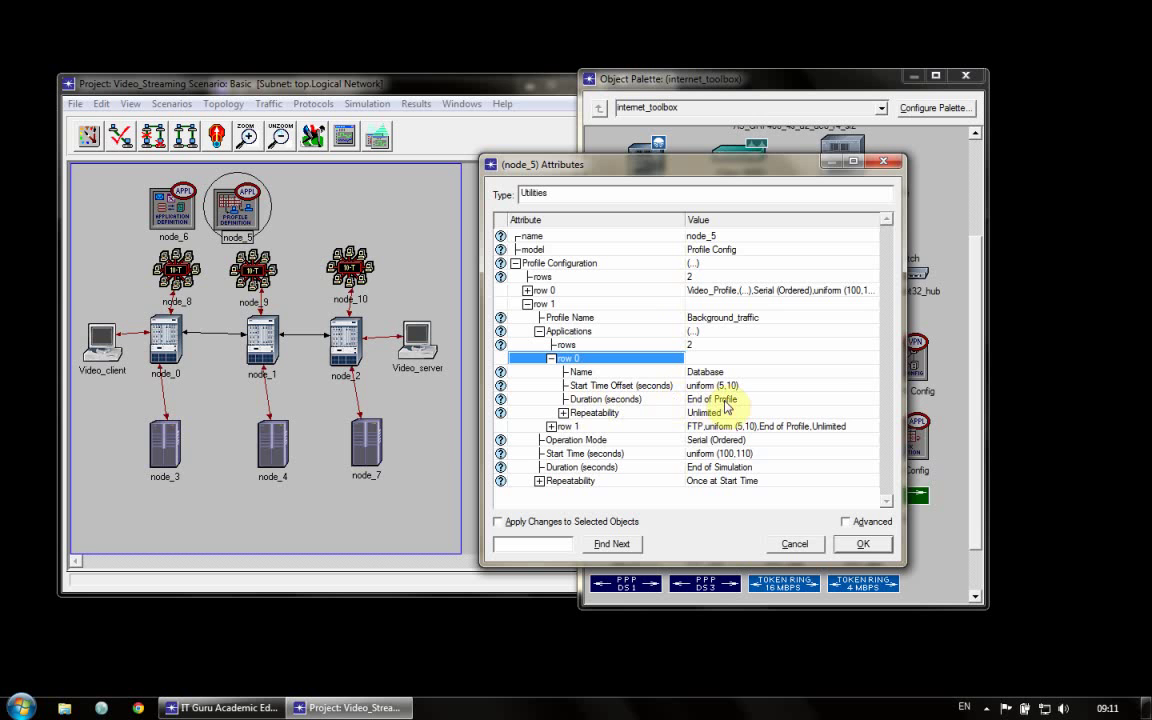
{"action": "left_click", "coordinate": [550, 358]}
{"action": "left_click", "coordinate": [551, 371]}
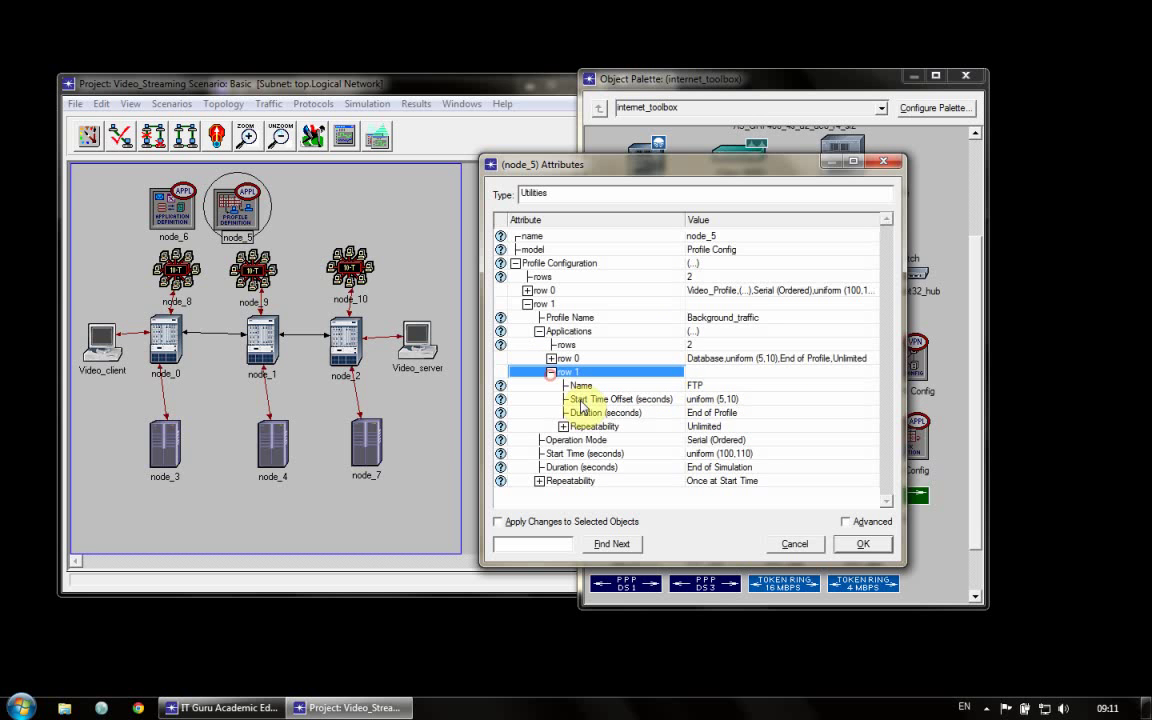
{"action": "left_click", "coordinate": [551, 372]}
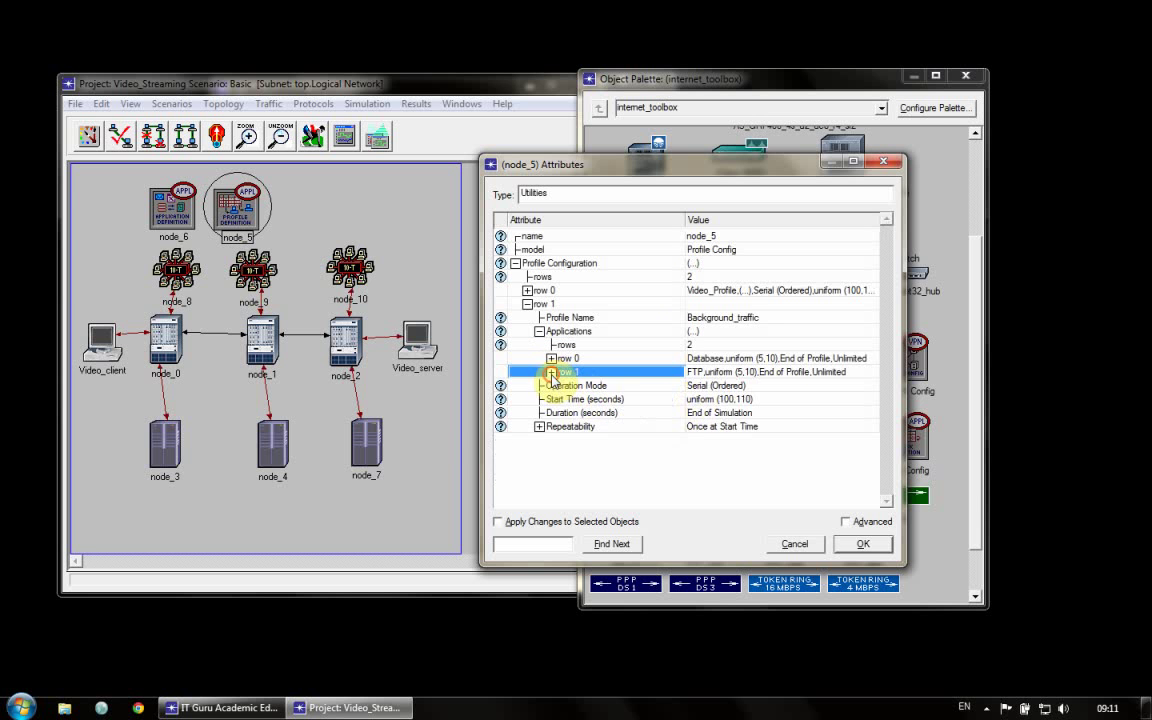
{"action": "left_click", "coordinate": [696, 386]}
{"action": "left_click", "coordinate": [708, 428]}
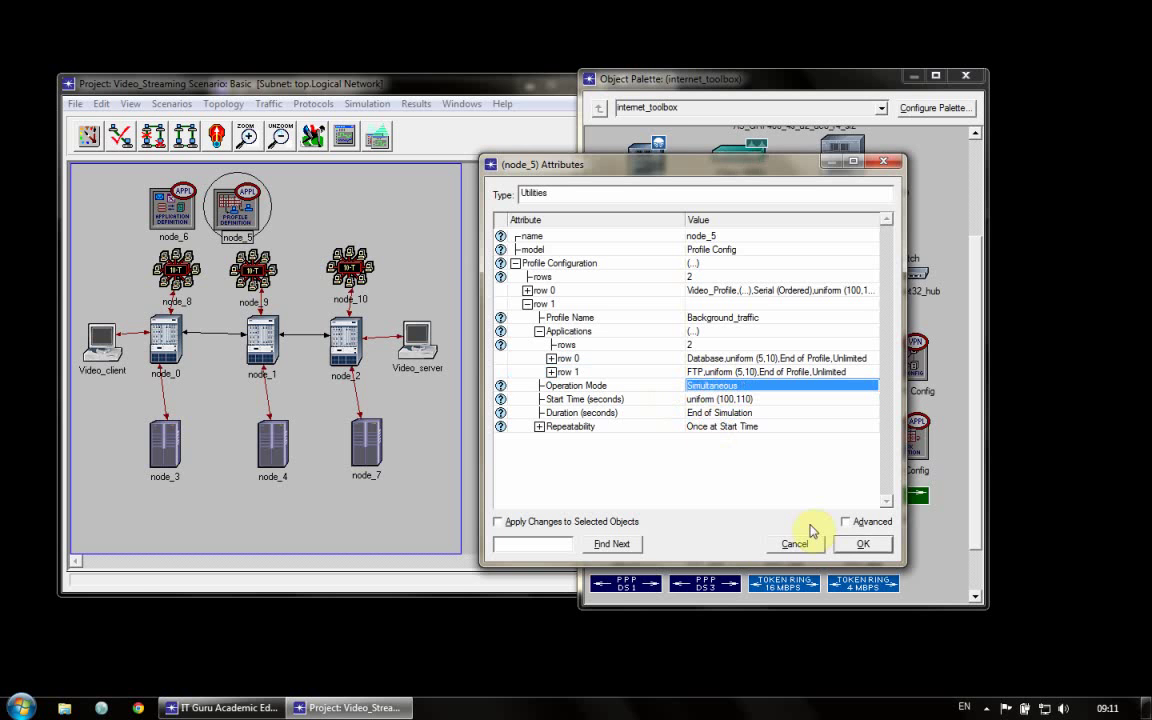
{"action": "left_click", "coordinate": [850, 544]}
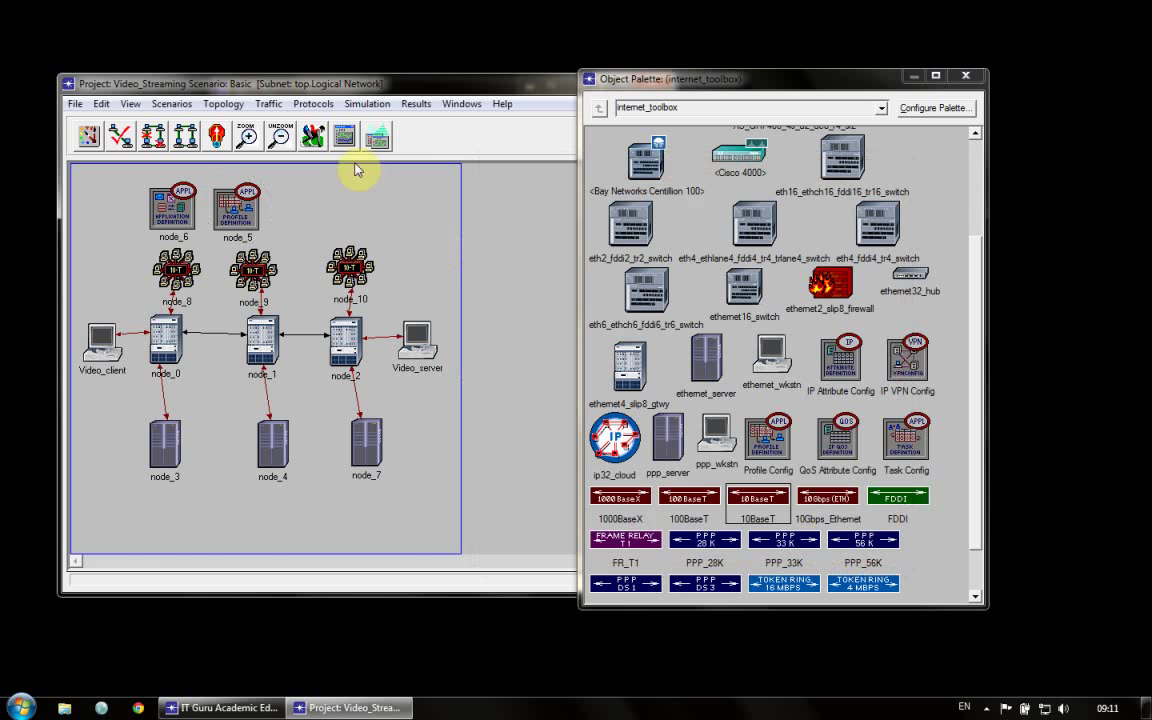
Rerun the 3-minute Basic scenario simulation to completion (233305 events).
{"action": "left_click", "coordinate": [311, 143]}
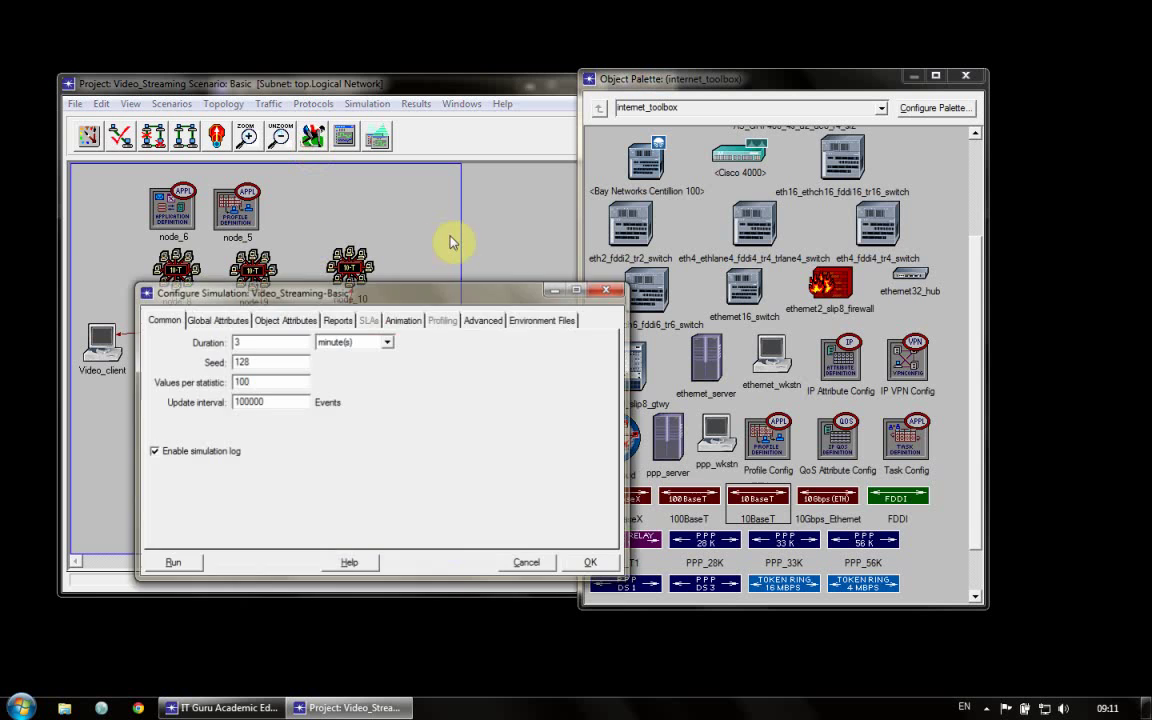
{"action": "left_click_drag", "start_coordinate": [399, 281], "coordinate": [820, 128]}
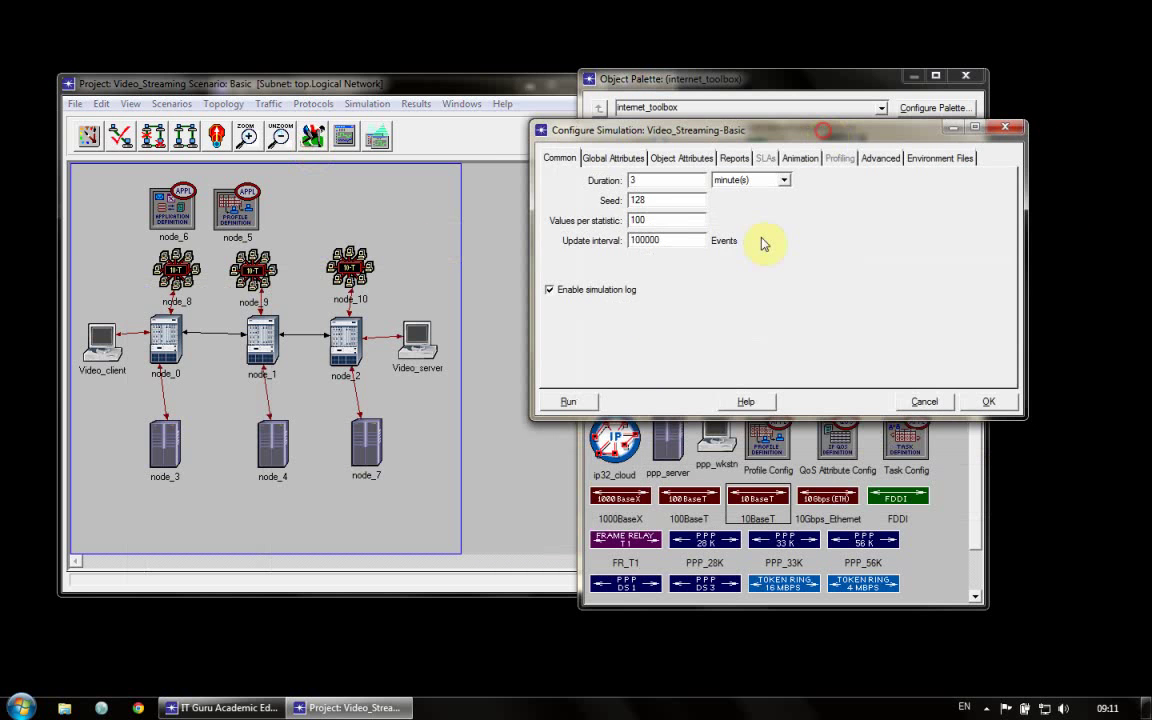
{"action": "left_click", "coordinate": [594, 401]}
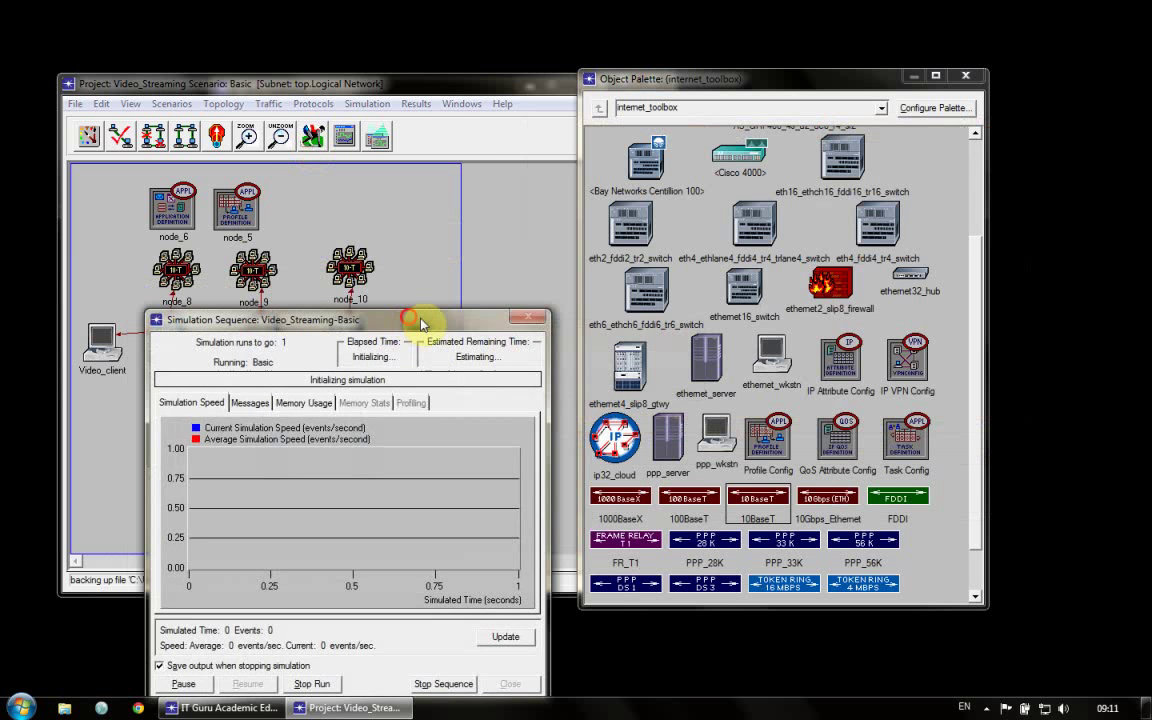
{"action": "left_click_drag", "start_coordinate": [420, 322], "coordinate": [780, 122]}
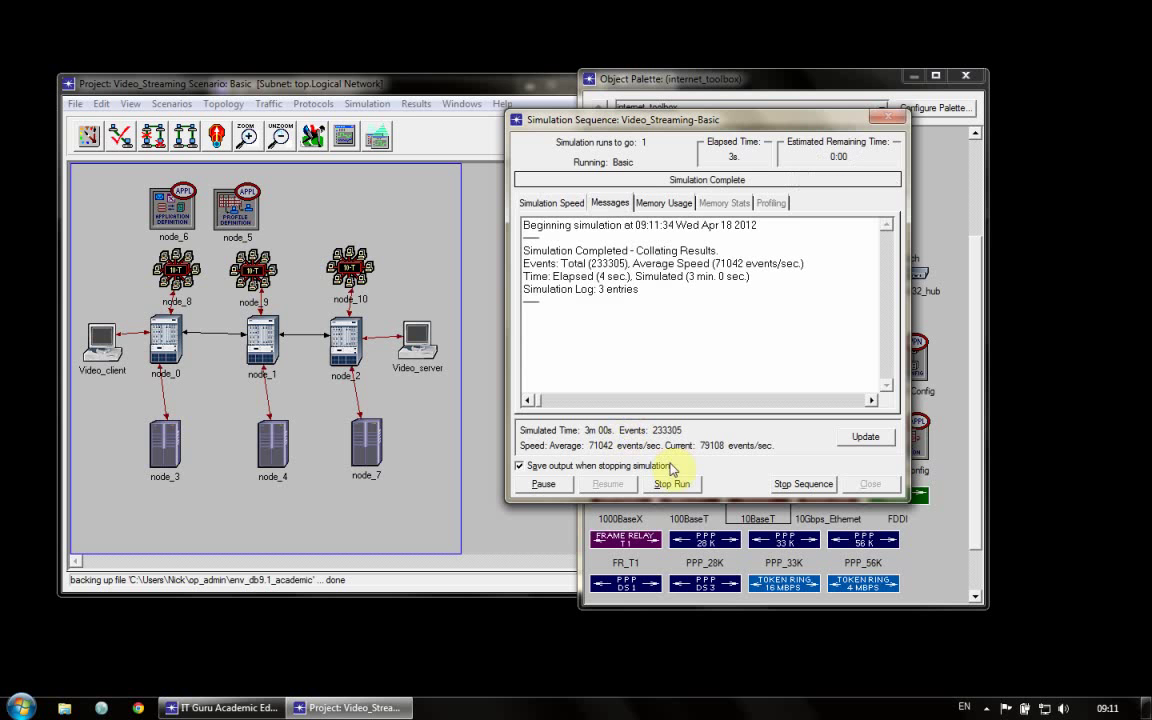
{"action": "left_click", "coordinate": [877, 487]}
Check the simulation log, then close it.
{"action": "right_click", "coordinate": [404, 240]}
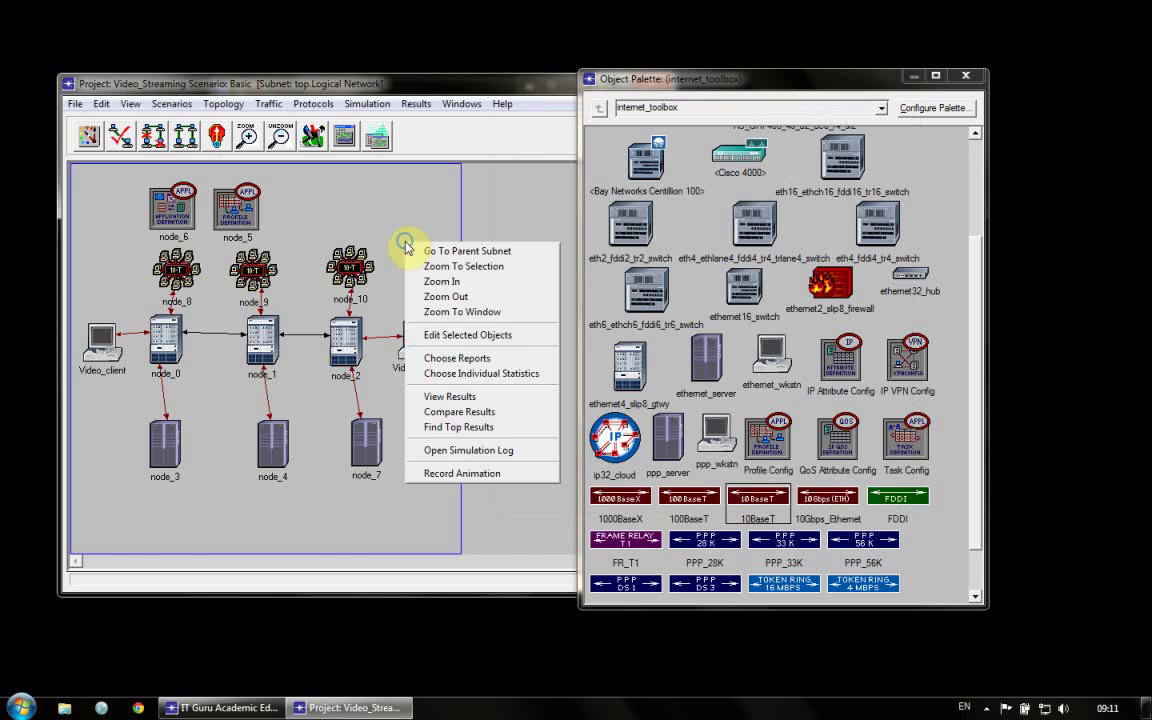
{"action": "left_click", "coordinate": [460, 450]}
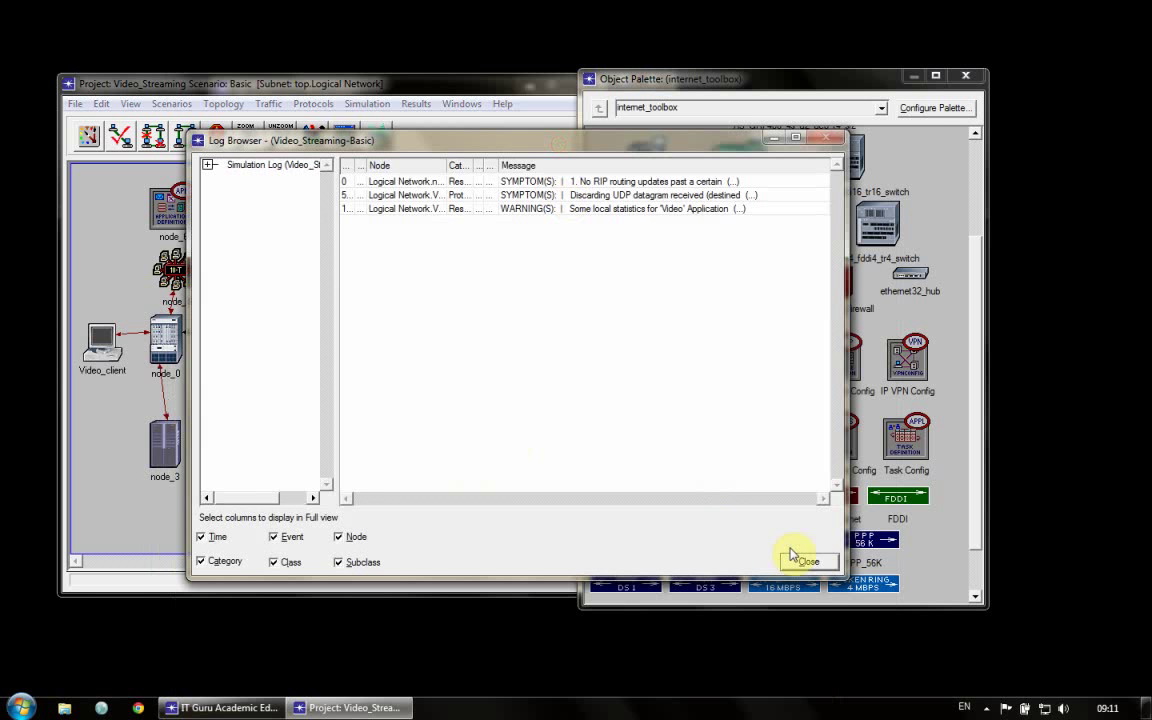
{"action": "left_click", "coordinate": [809, 563]}
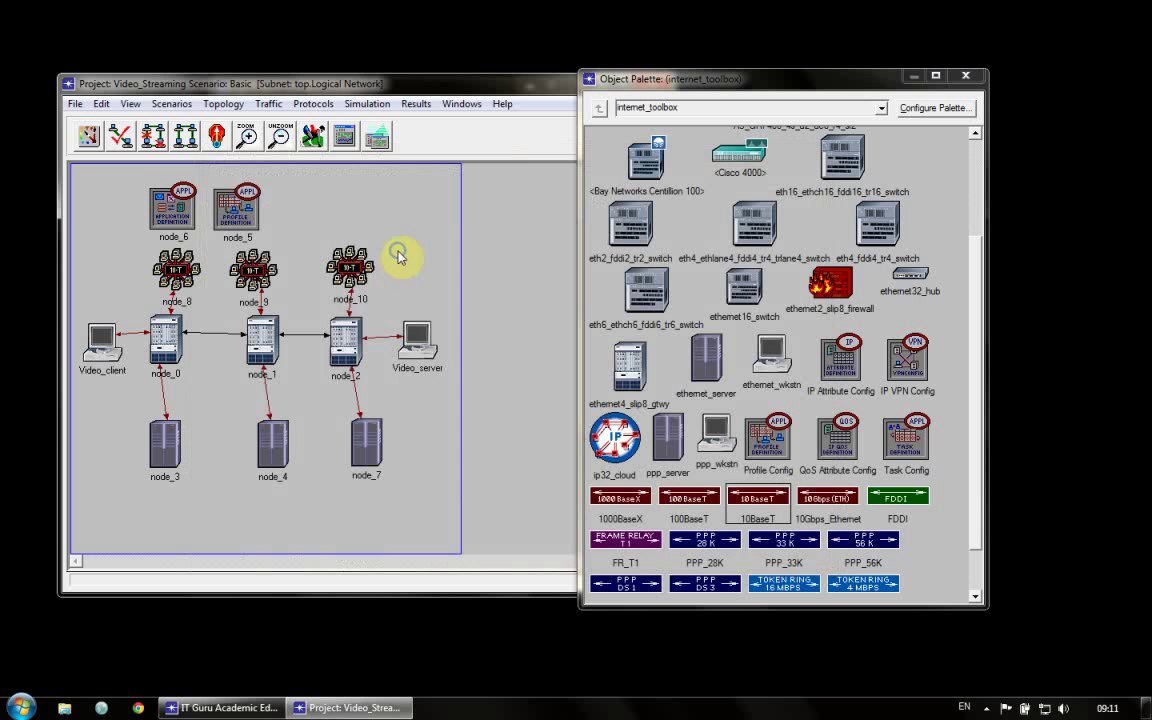
Preview node_0–node_1 point-to-point throughput in both directions, peaking near 18,500 bits/sec.
{"action": "right_click", "coordinate": [401, 253]}
{"action": "left_click", "coordinate": [438, 404]}
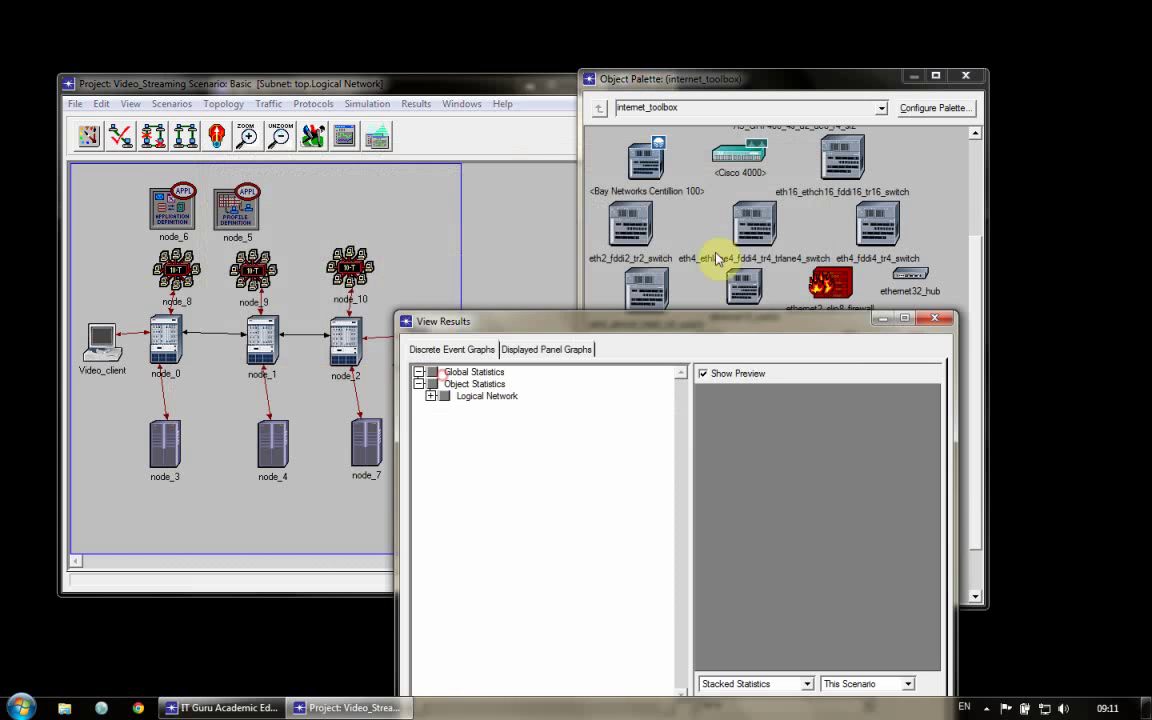
{"action": "left_click", "coordinate": [484, 257]}
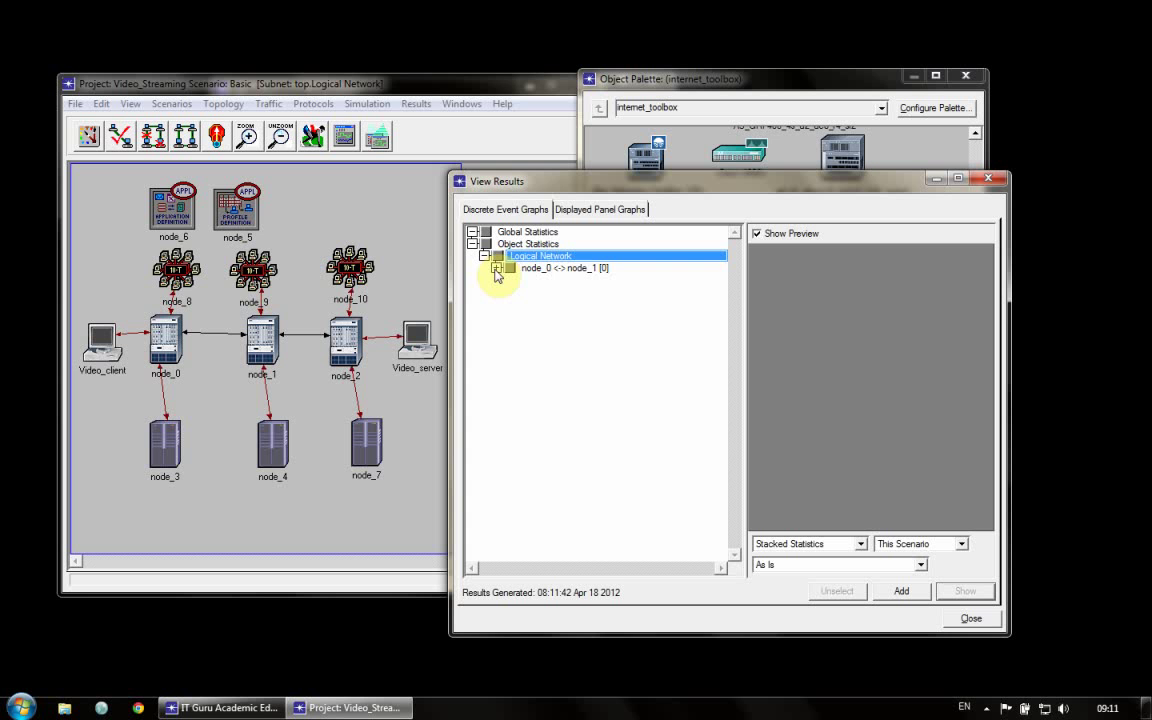
{"action": "left_click", "coordinate": [495, 269]}
{"action": "left_click", "coordinate": [508, 280]}
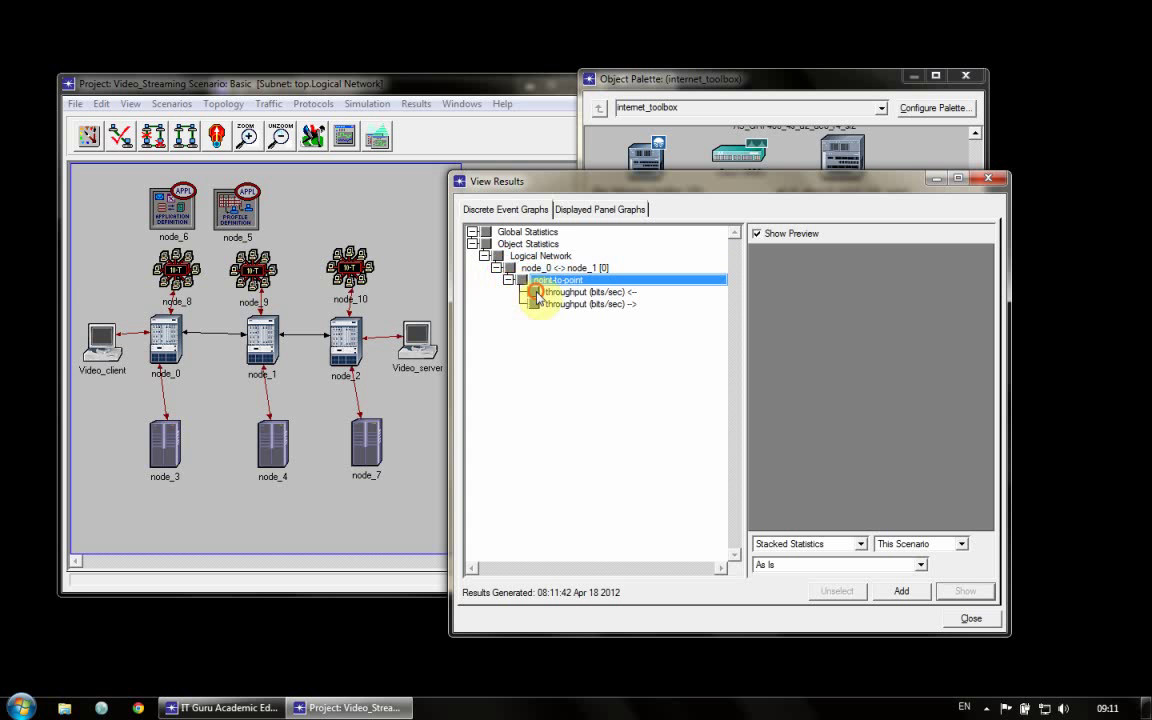
{"action": "left_click", "coordinate": [538, 293]}
{"action": "left_click", "coordinate": [529, 304]}
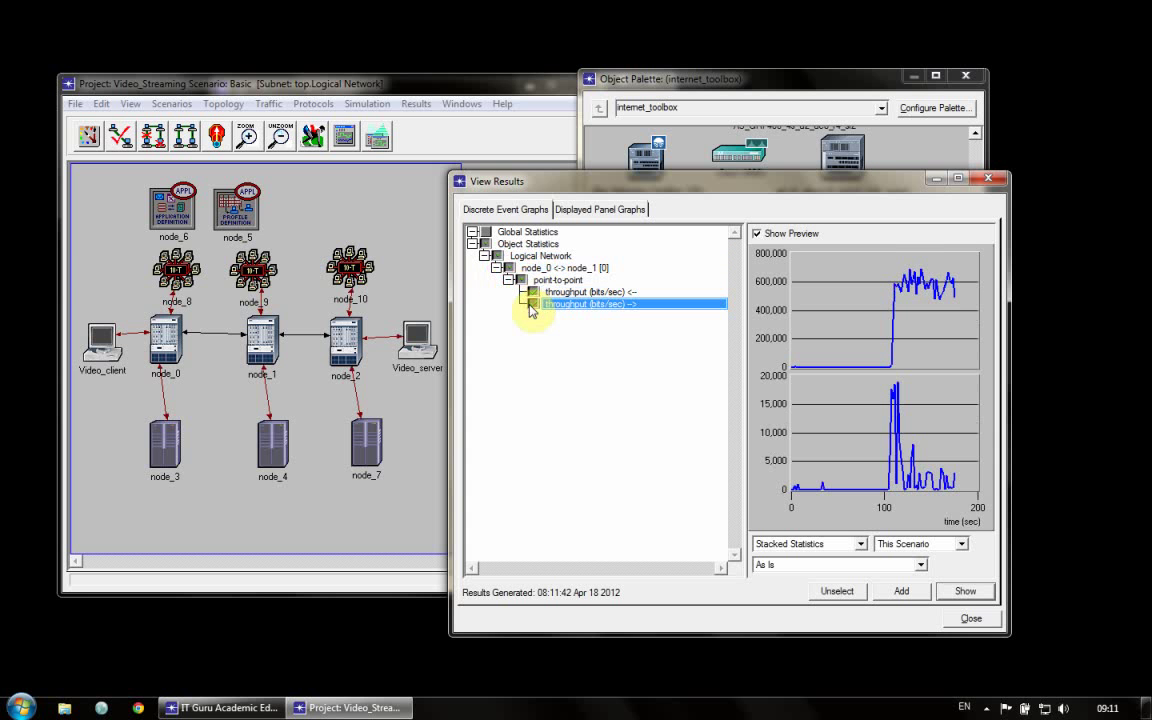
{"action": "left_click", "coordinate": [532, 303]}
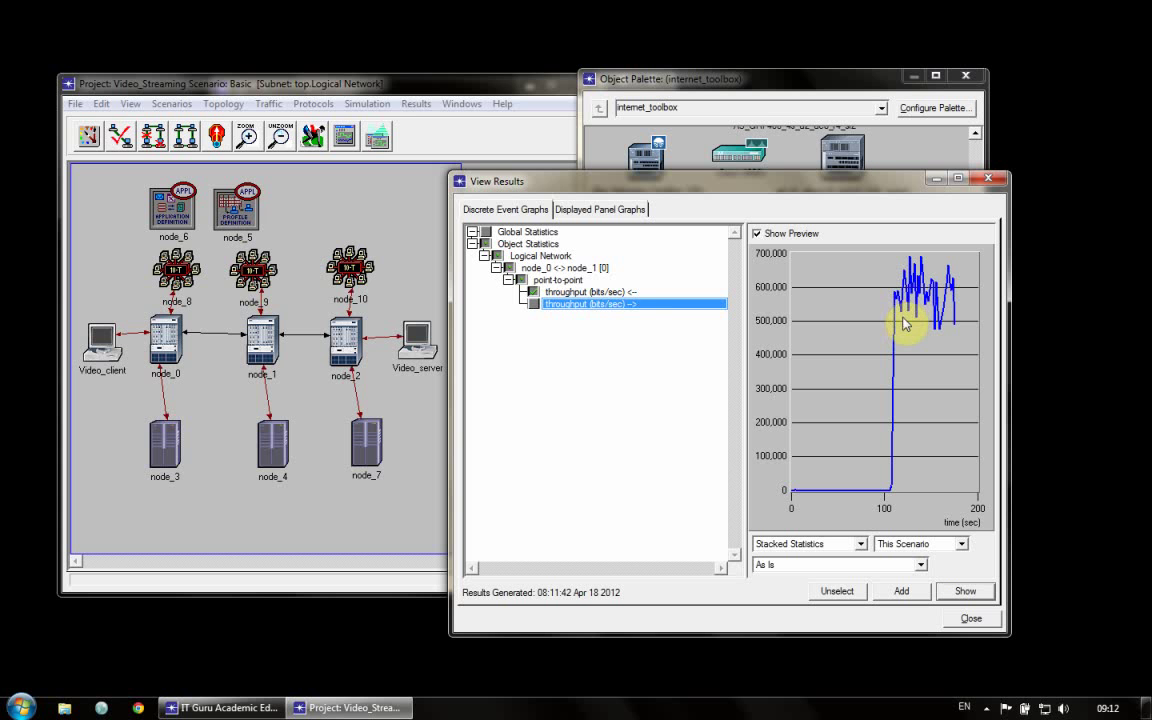
{"action": "left_click", "coordinate": [585, 291]}
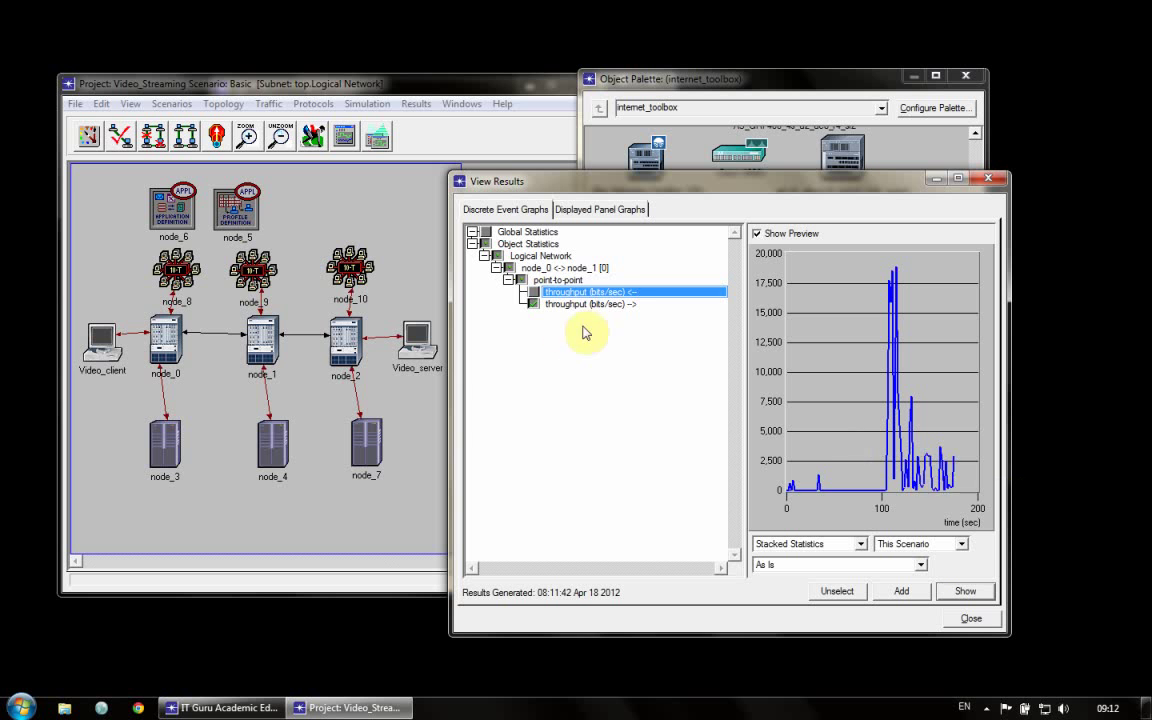
{"action": "left_click", "coordinate": [540, 304]}
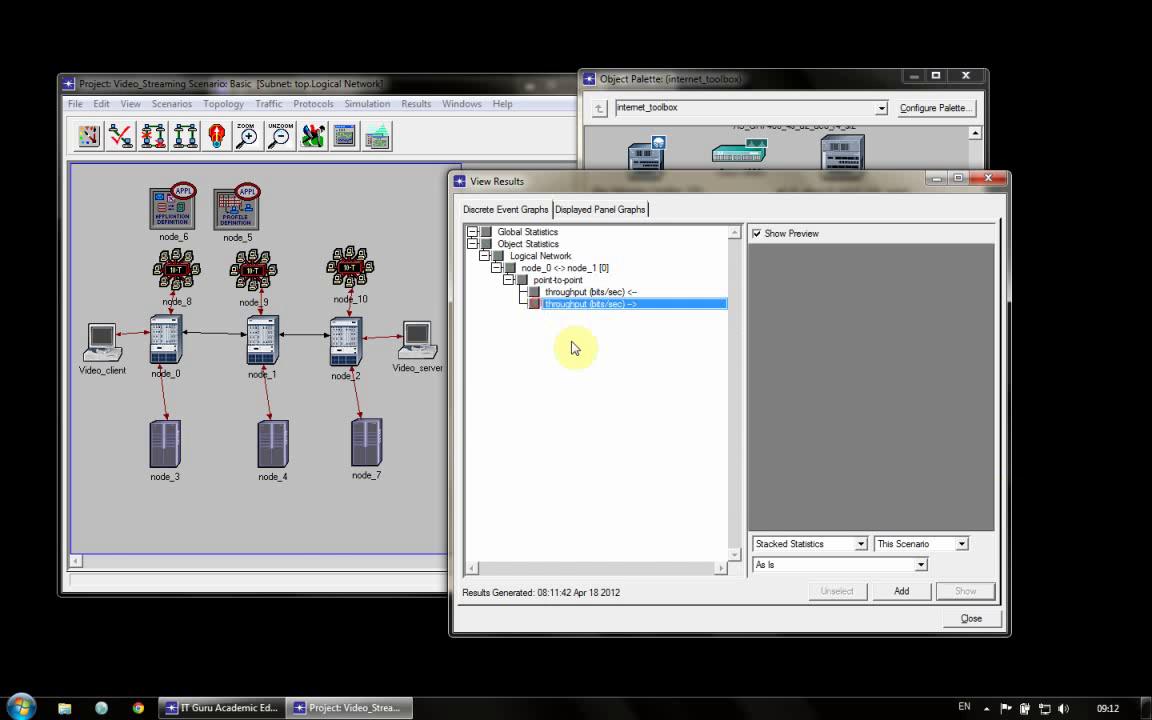
{"action": "left_click", "coordinate": [962, 618]}
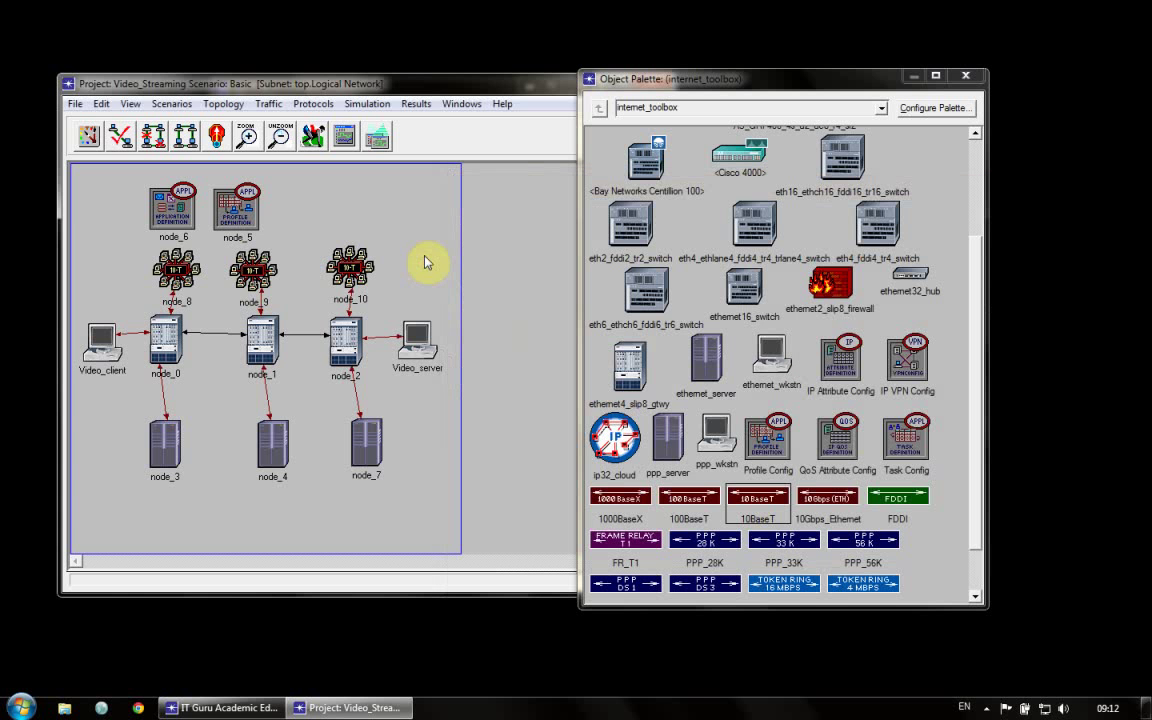
Duplicate the current scenario as Basic_only_video.
{"action": "left_click", "coordinate": [165, 104]}
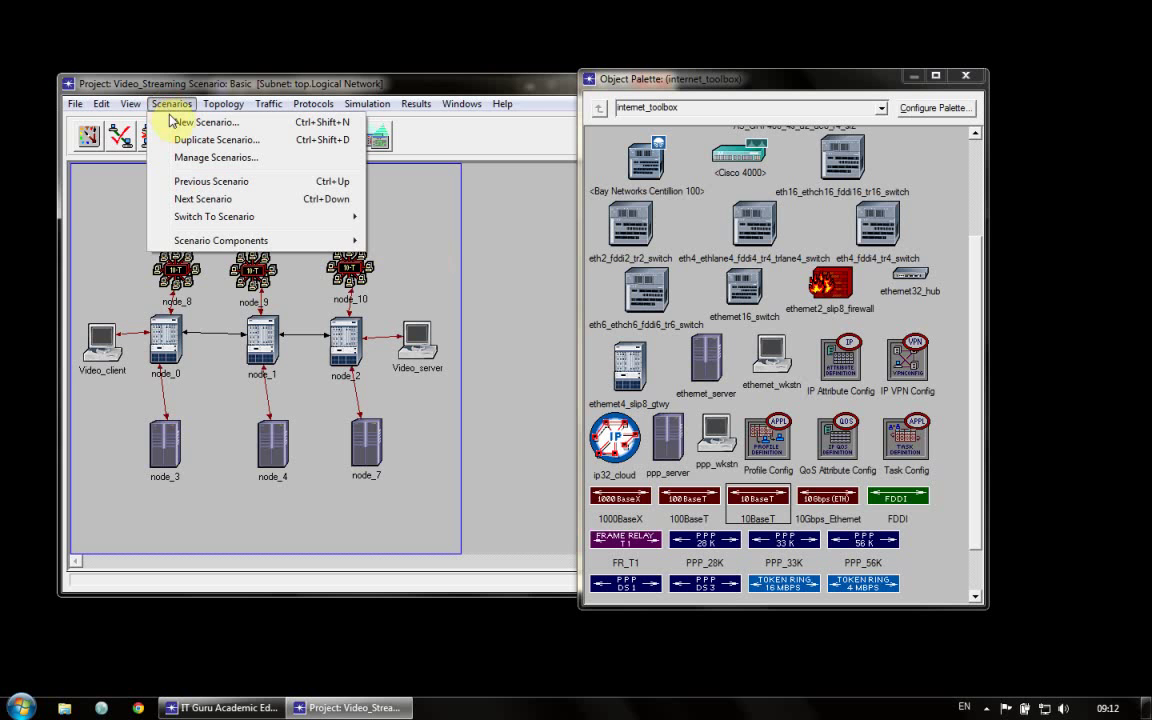
{"action": "left_click", "coordinate": [178, 139]}
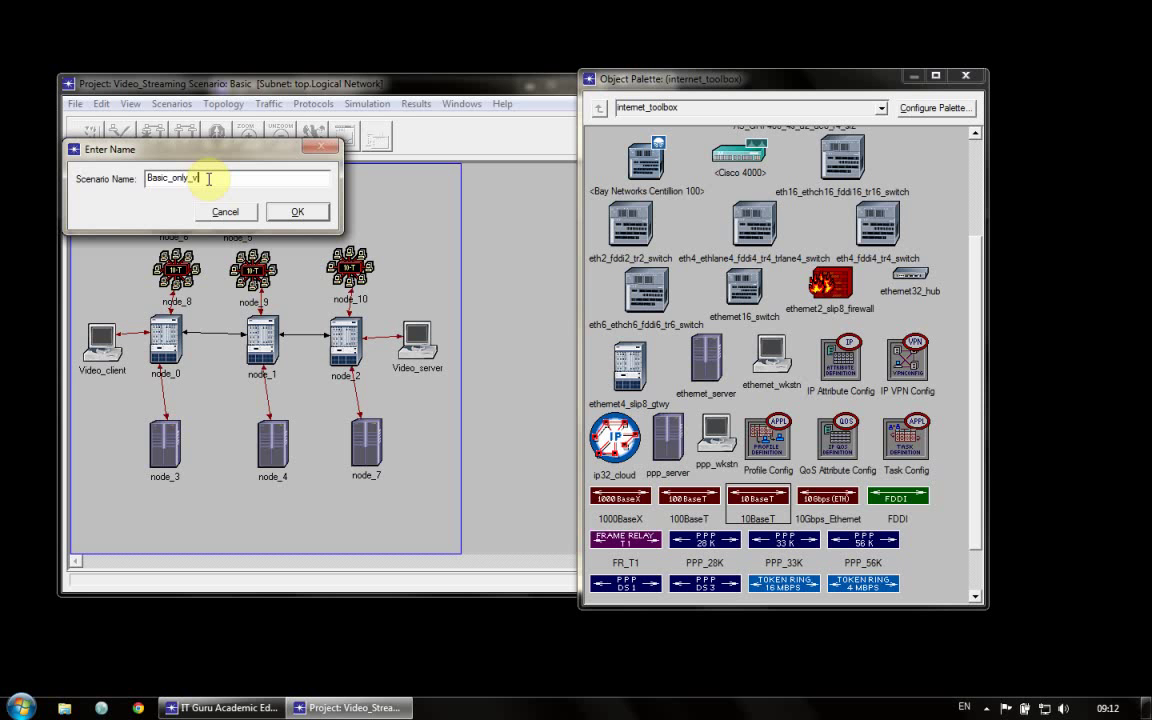
{"action": "left_click", "coordinate": [297, 213]}
Switch back to the Basic scenario and duplicate it as Basic_only_background.
{"action": "left_click", "coordinate": [172, 104]}
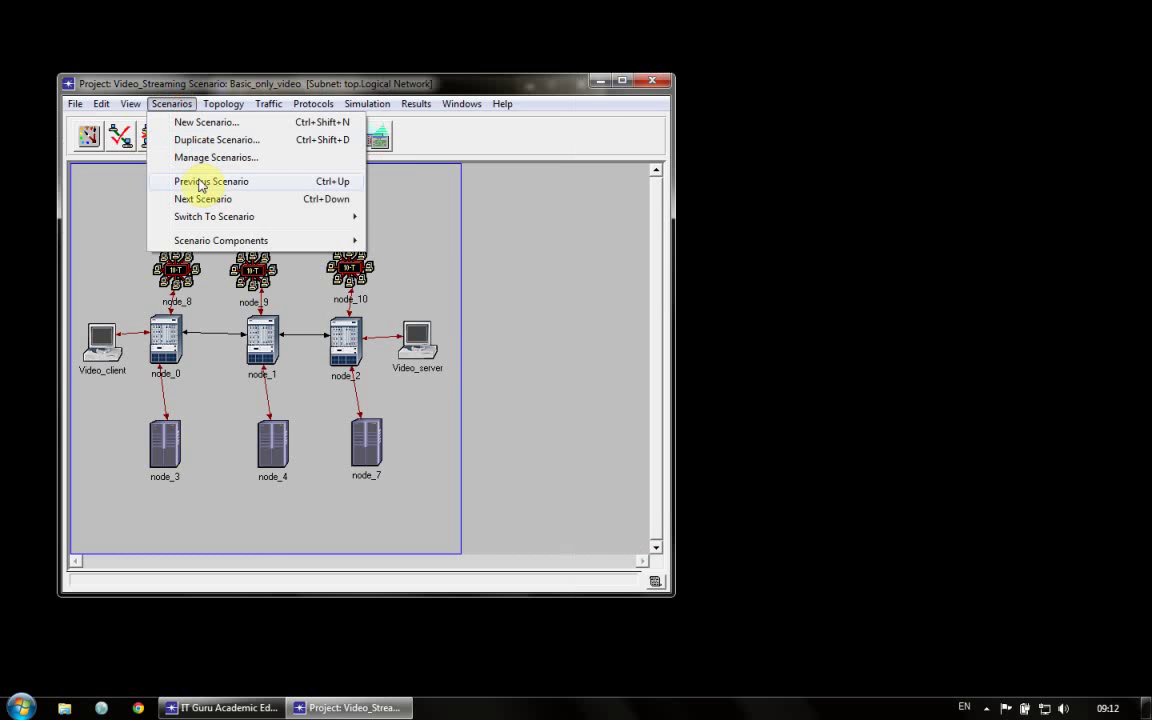
{"action": "mouse_move", "coordinate": [333, 217]}
{"action": "left_click", "coordinate": [390, 217]}
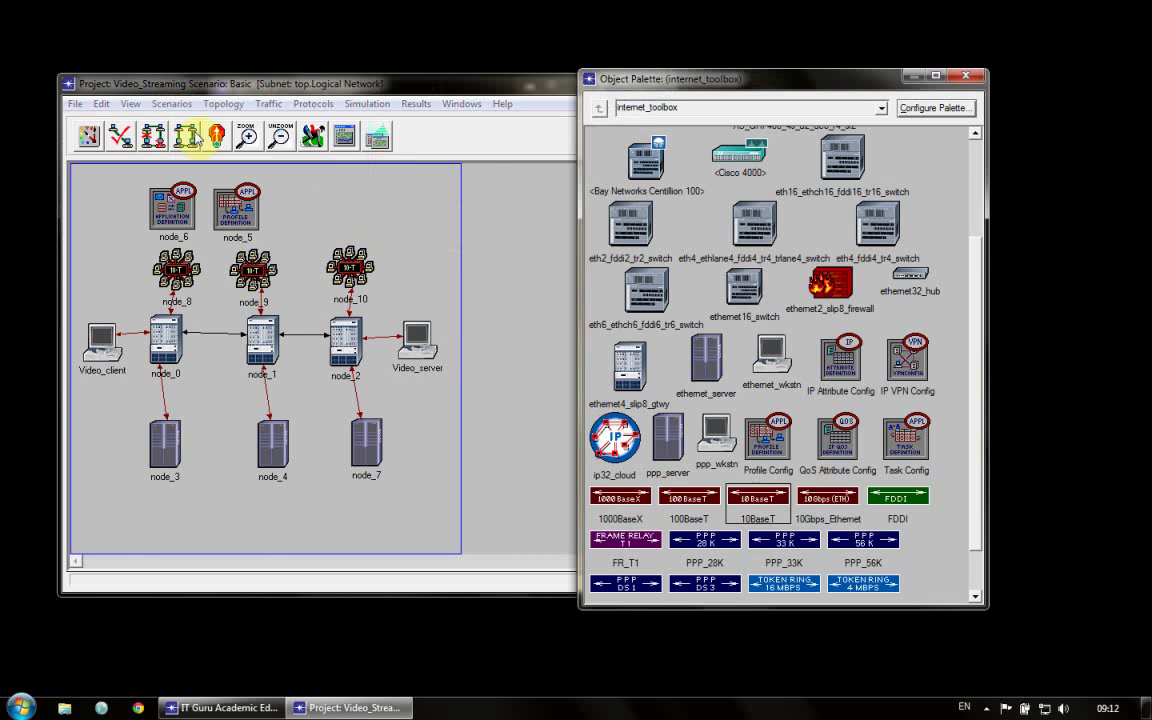
{"action": "left_click", "coordinate": [172, 104]}
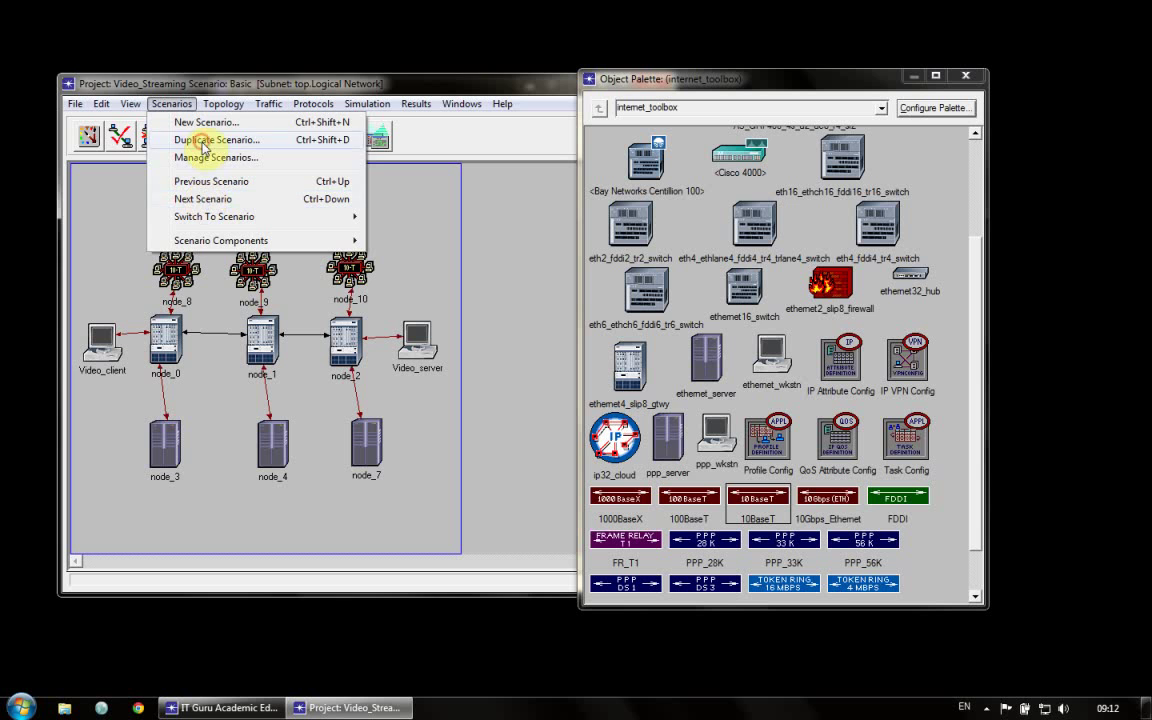
{"action": "left_click", "coordinate": [203, 140]}
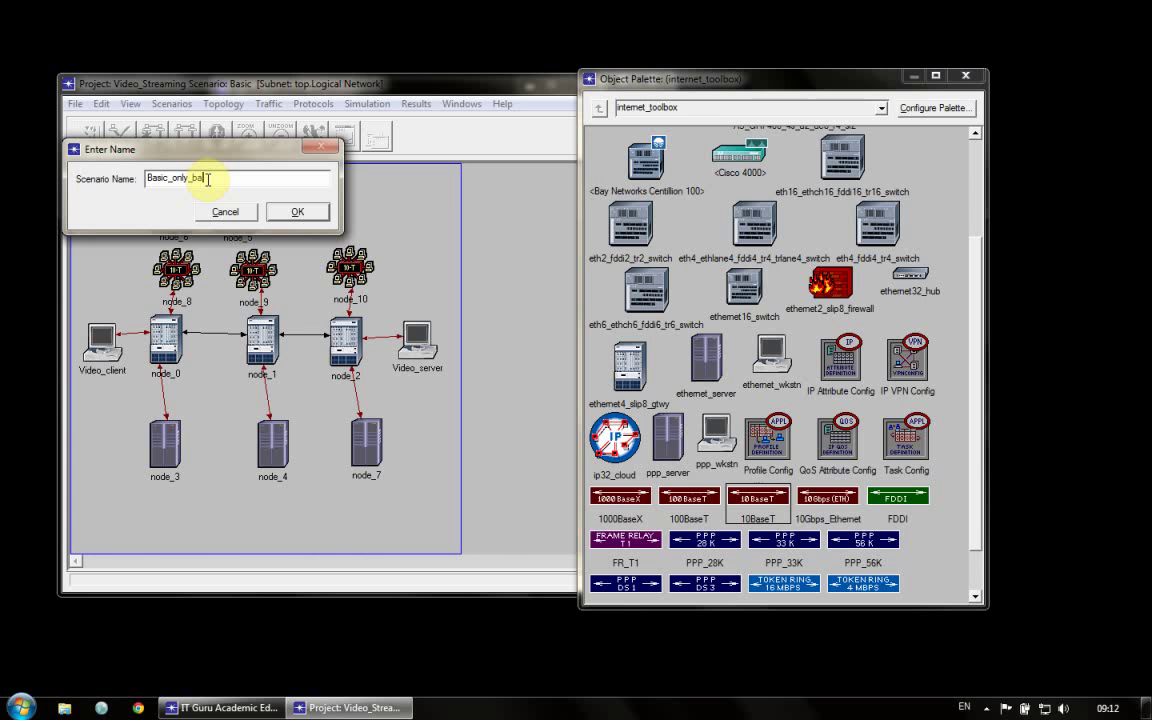
{"action": "left_click", "coordinate": [293, 211]}
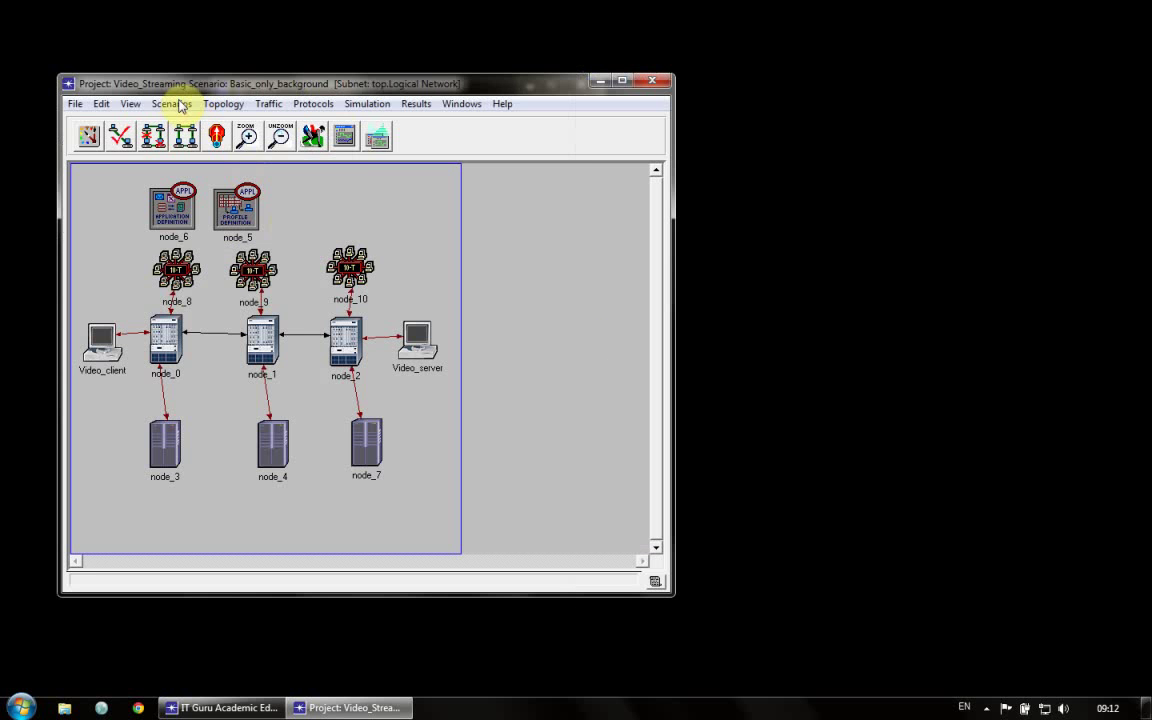
Switch to Basic_only_video and fail background LANs node_8, node_9 and node_10.
{"action": "left_click", "coordinate": [178, 104]}
{"action": "left_click", "coordinate": [420, 234]}
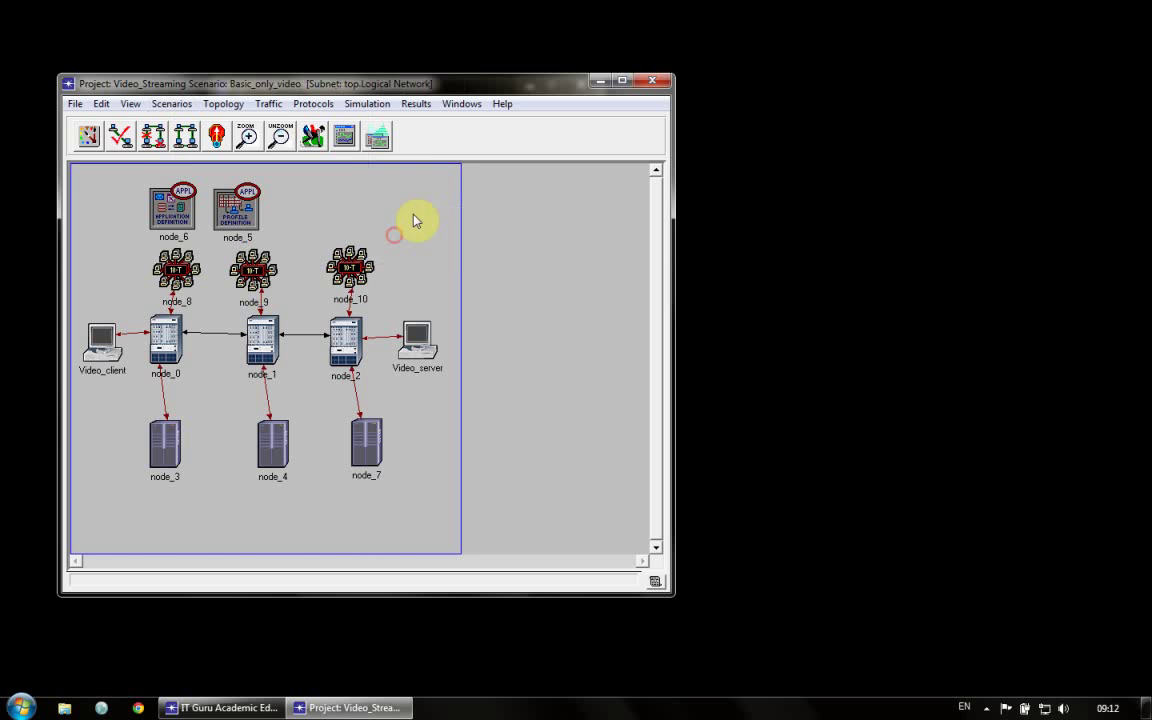
{"action": "left_click", "coordinate": [185, 275]}
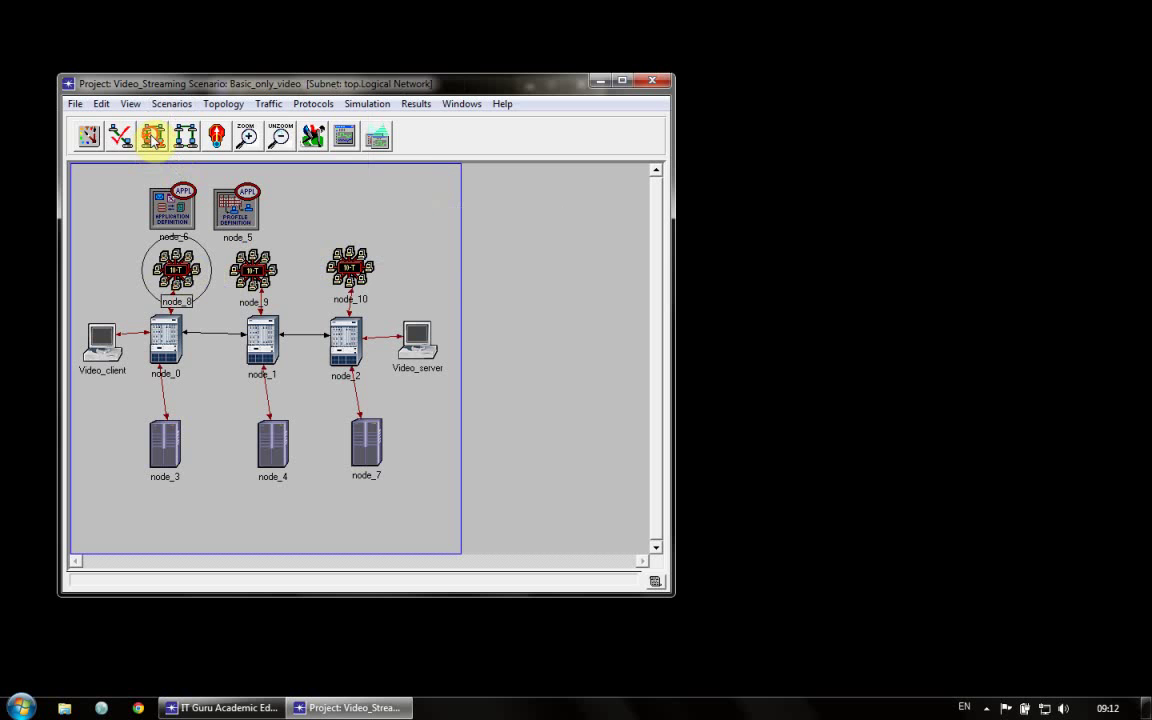
{"action": "left_click", "coordinate": [153, 137]}
{"action": "left_click", "coordinate": [253, 272]}
{"action": "left_click", "coordinate": [155, 136]}
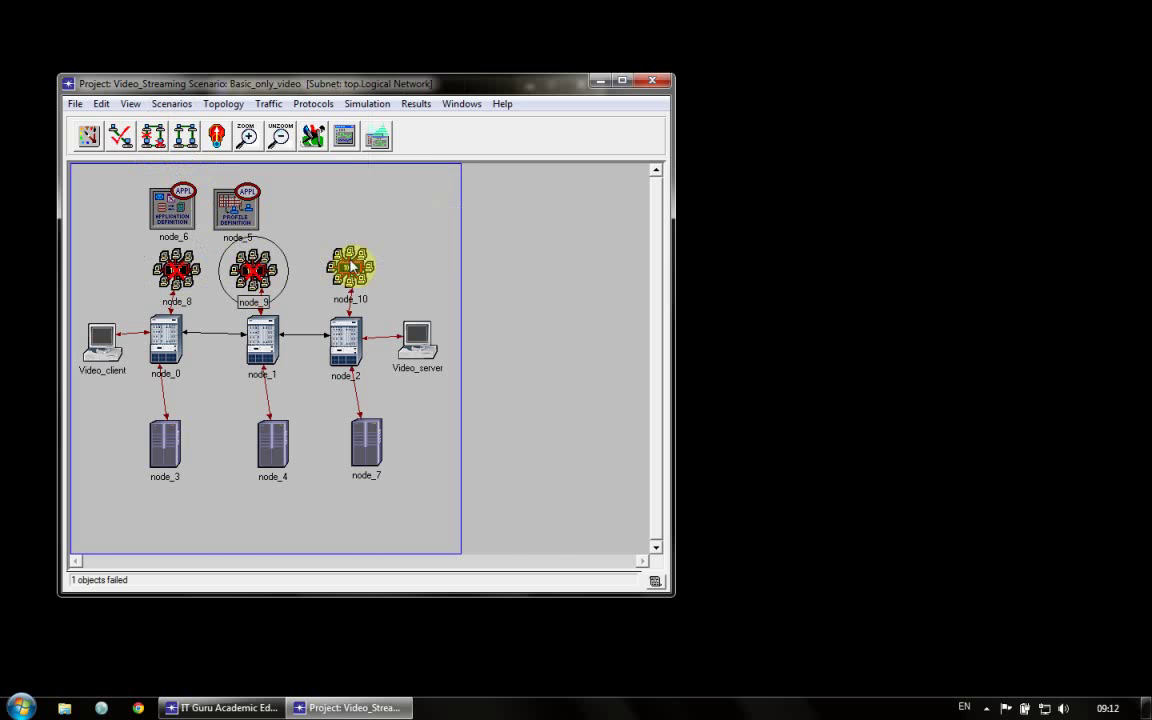
{"action": "left_click", "coordinate": [351, 265]}
{"action": "left_click", "coordinate": [153, 137]}
Fail servers node_3 and node_4, skipping the link check.
{"action": "left_click", "coordinate": [165, 445]}
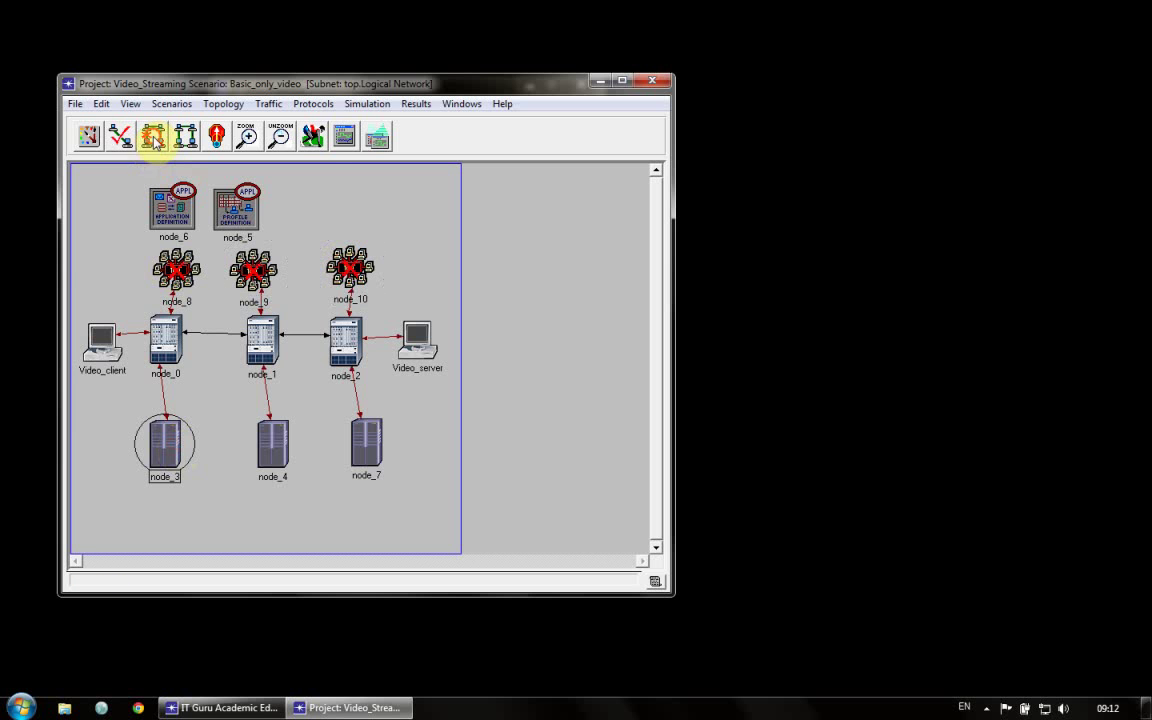
{"action": "left_click", "coordinate": [153, 137]}
{"action": "left_click", "coordinate": [272, 445]}
{"action": "left_click", "coordinate": [120, 136]}
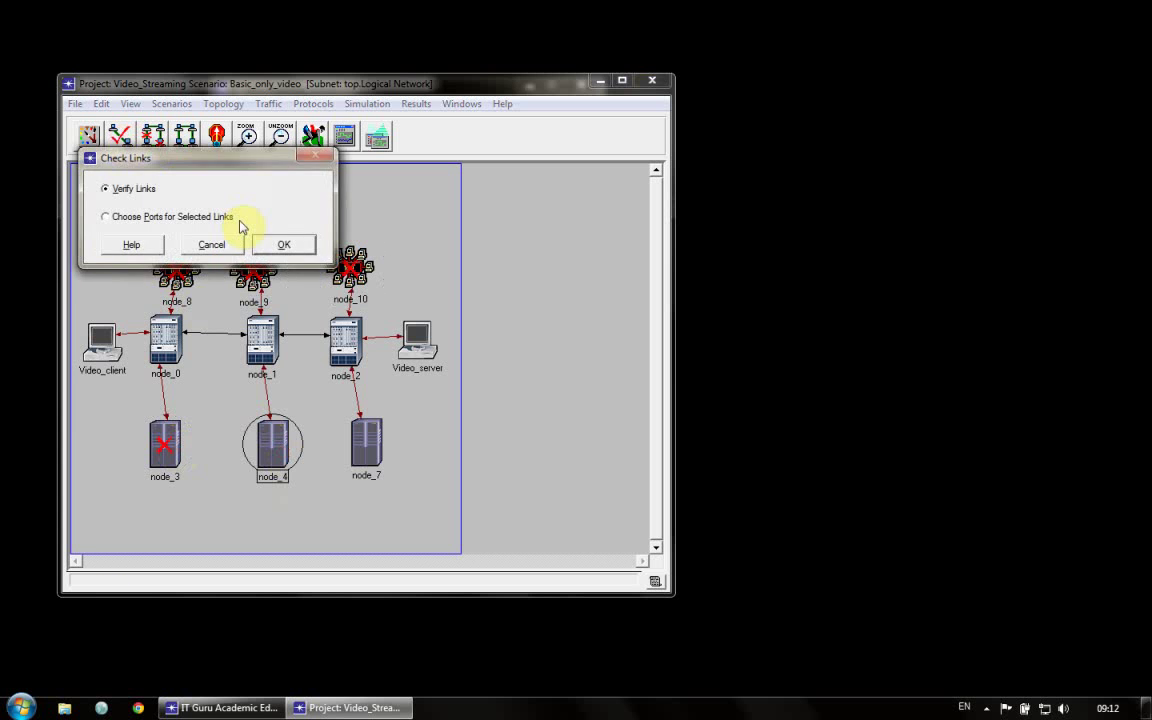
{"action": "left_click", "coordinate": [231, 244]}
{"action": "left_click", "coordinate": [366, 442]}
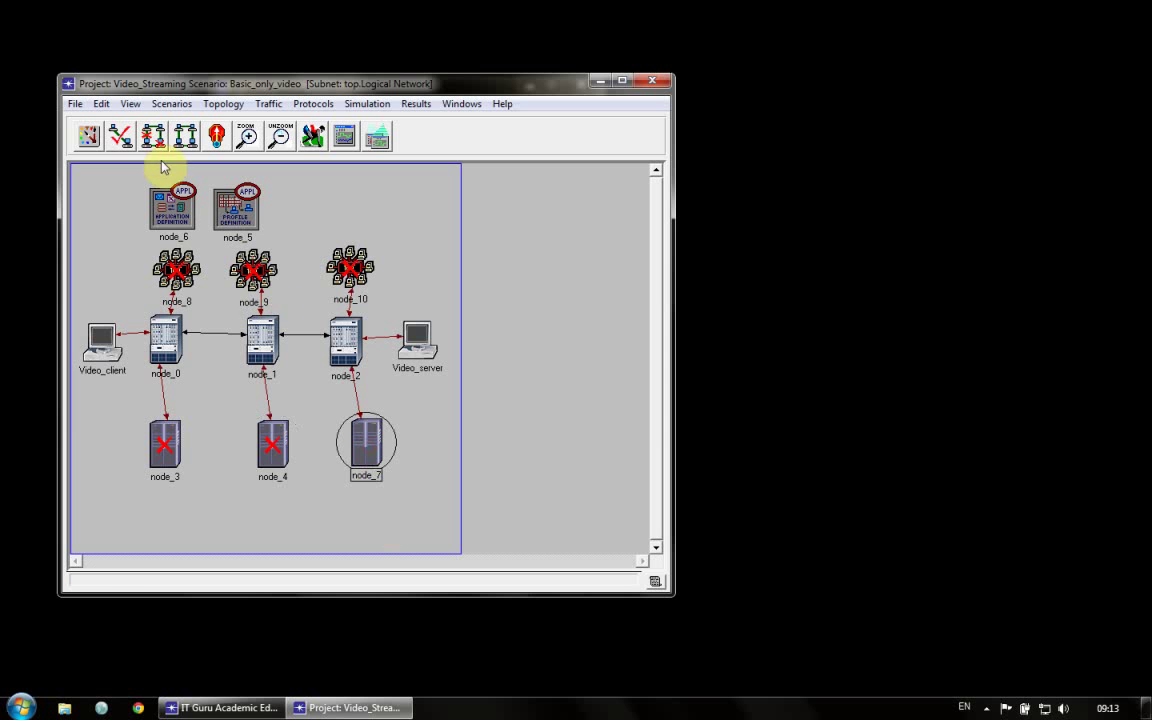
Run the 3-minute Basic_only_video simulation to completion (191566 events).
{"action": "left_click", "coordinate": [312, 136]}
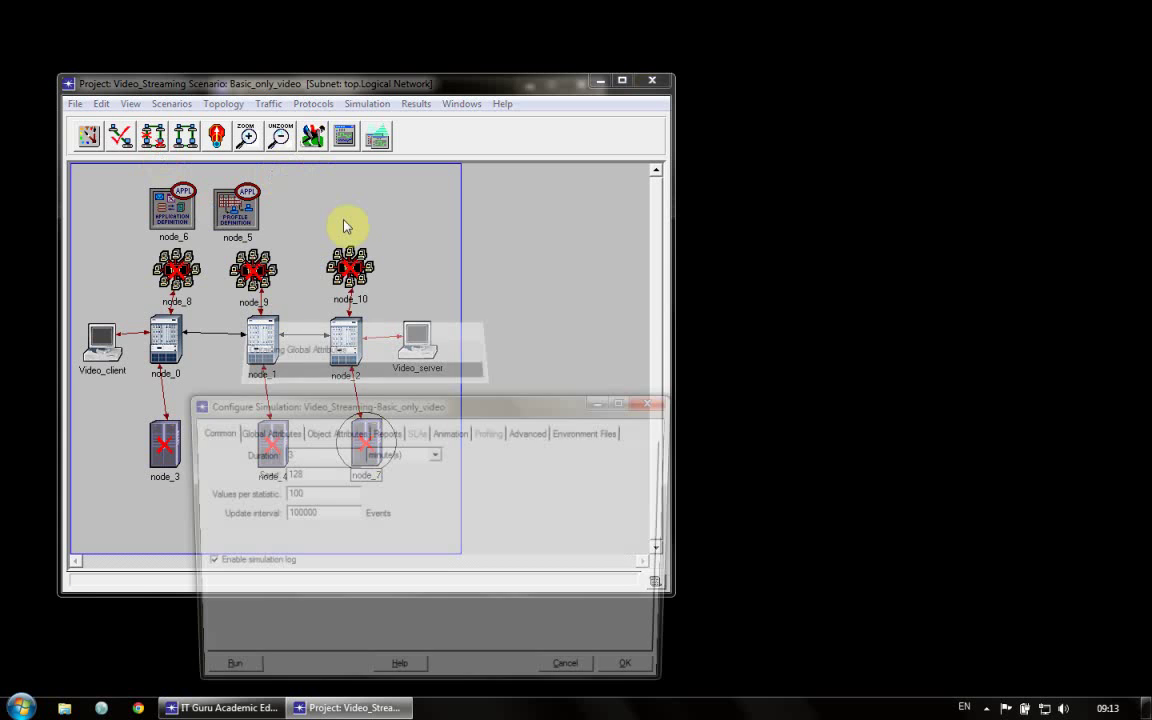
{"action": "left_click_drag", "start_coordinate": [380, 408], "coordinate": [686, 195]}
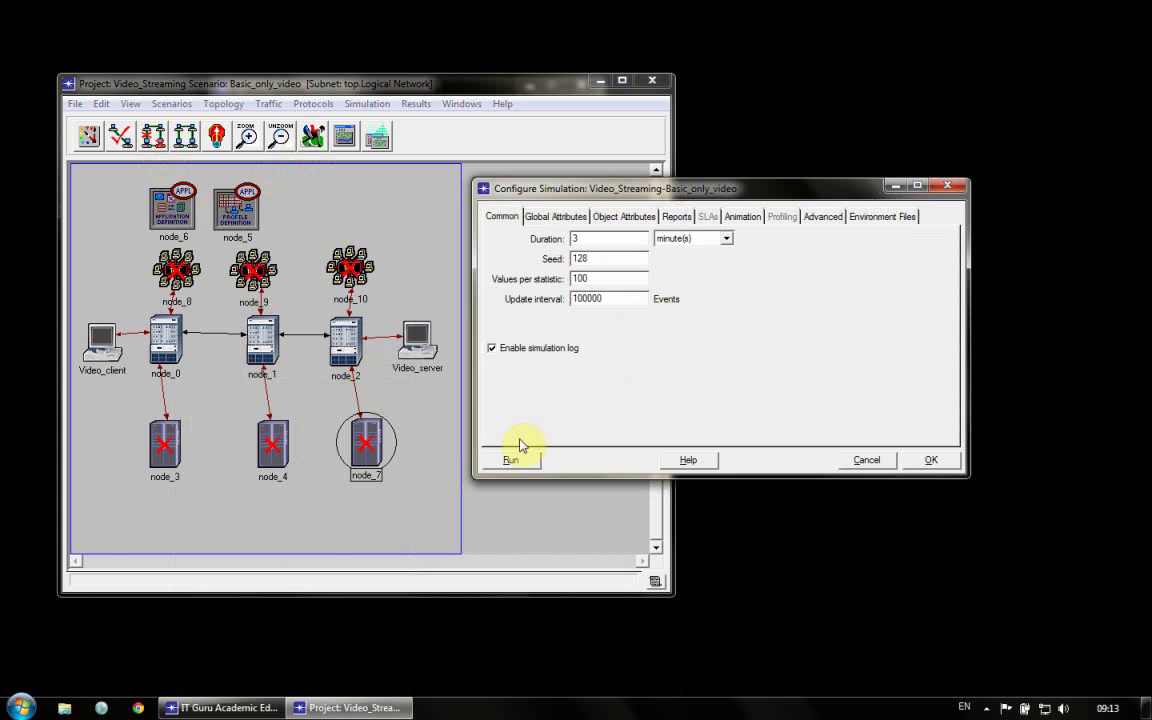
{"action": "left_click", "coordinate": [512, 458]}
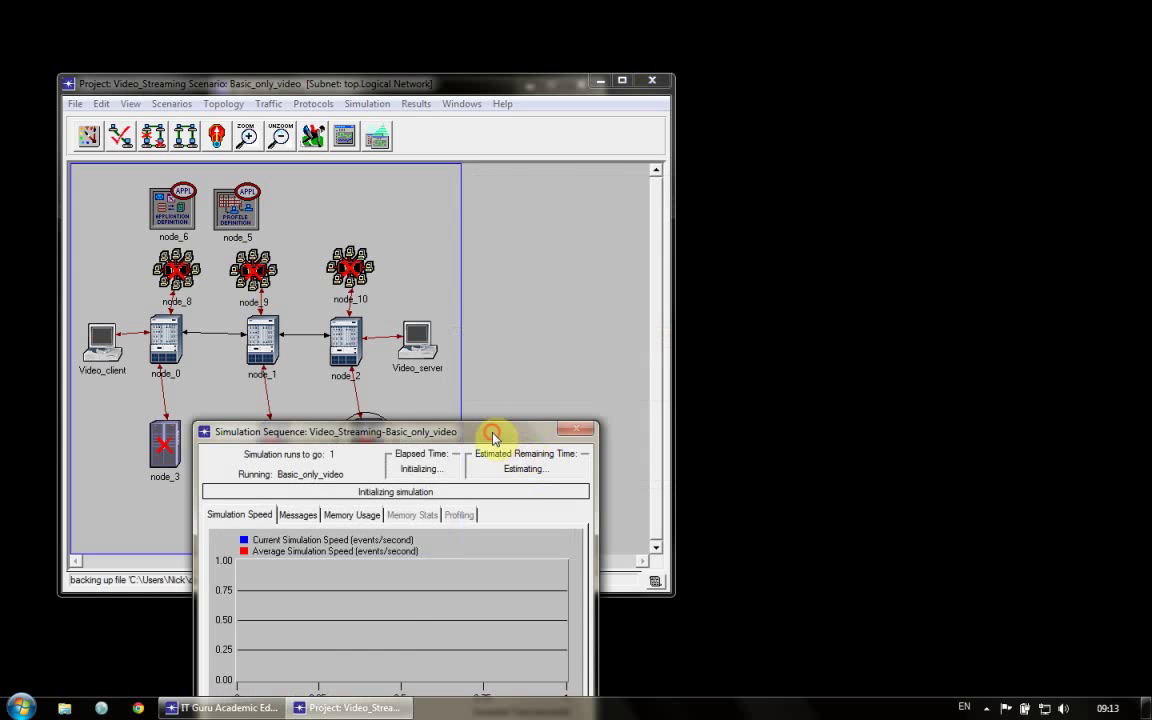
{"action": "left_click_drag", "start_coordinate": [492, 437], "coordinate": [787, 143]}
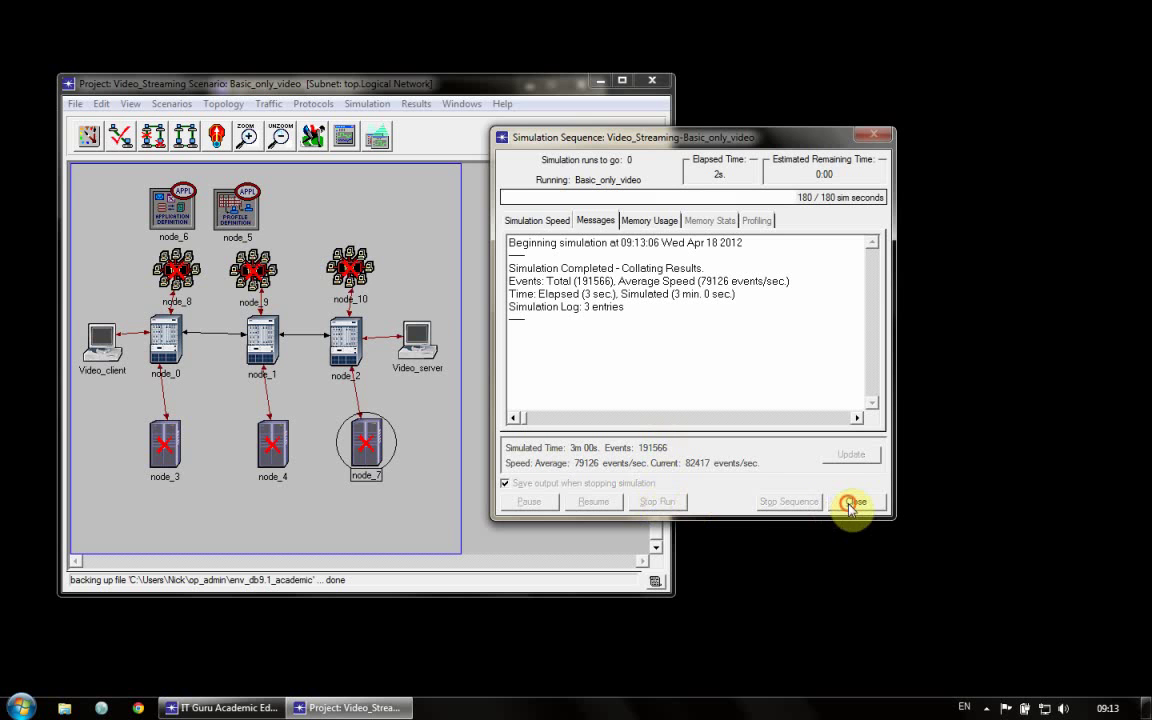
{"action": "left_click", "coordinate": [850, 503]}
Open the results browser and move it up and right.
{"action": "right_click", "coordinate": [410, 276]}
{"action": "left_click", "coordinate": [450, 430]}
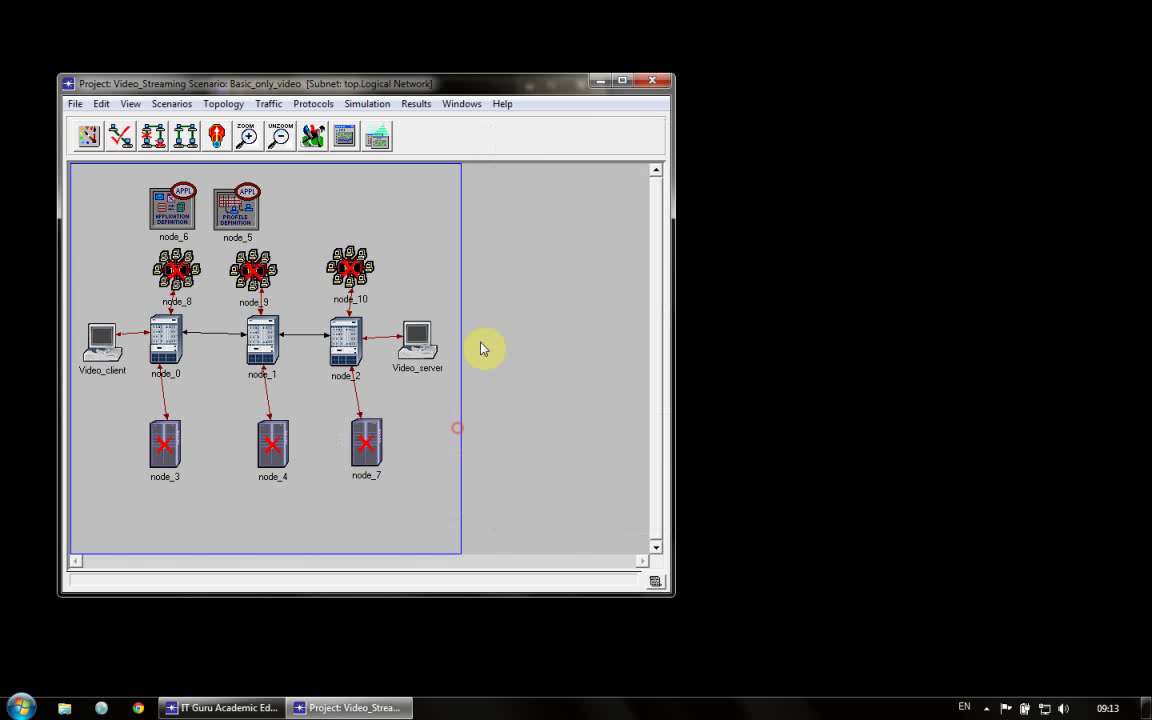
{"action": "left_click_drag", "start_coordinate": [515, 123], "coordinate": [735, 100]}
Preview both node_0–node_1 throughput directions, about 600,000 bits/sec from 110 s, then close.
{"action": "left_click", "coordinate": [510, 175]}
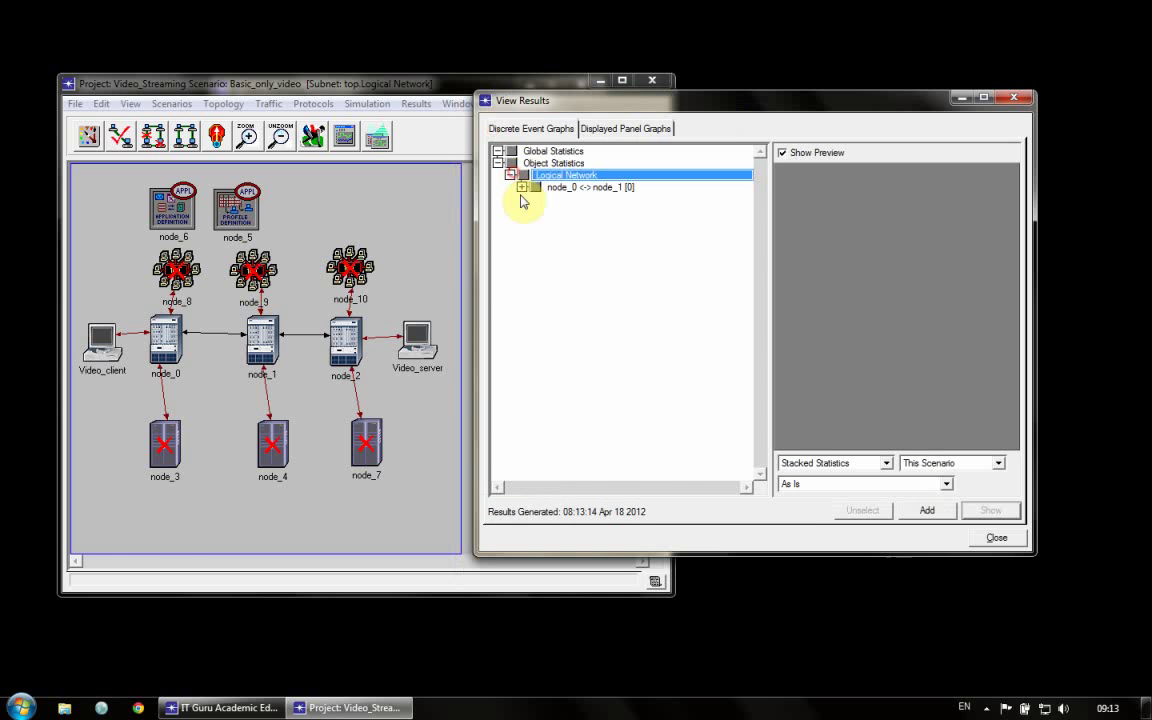
{"action": "left_click", "coordinate": [521, 187]}
{"action": "left_click", "coordinate": [534, 199]}
{"action": "left_click", "coordinate": [560, 211]}
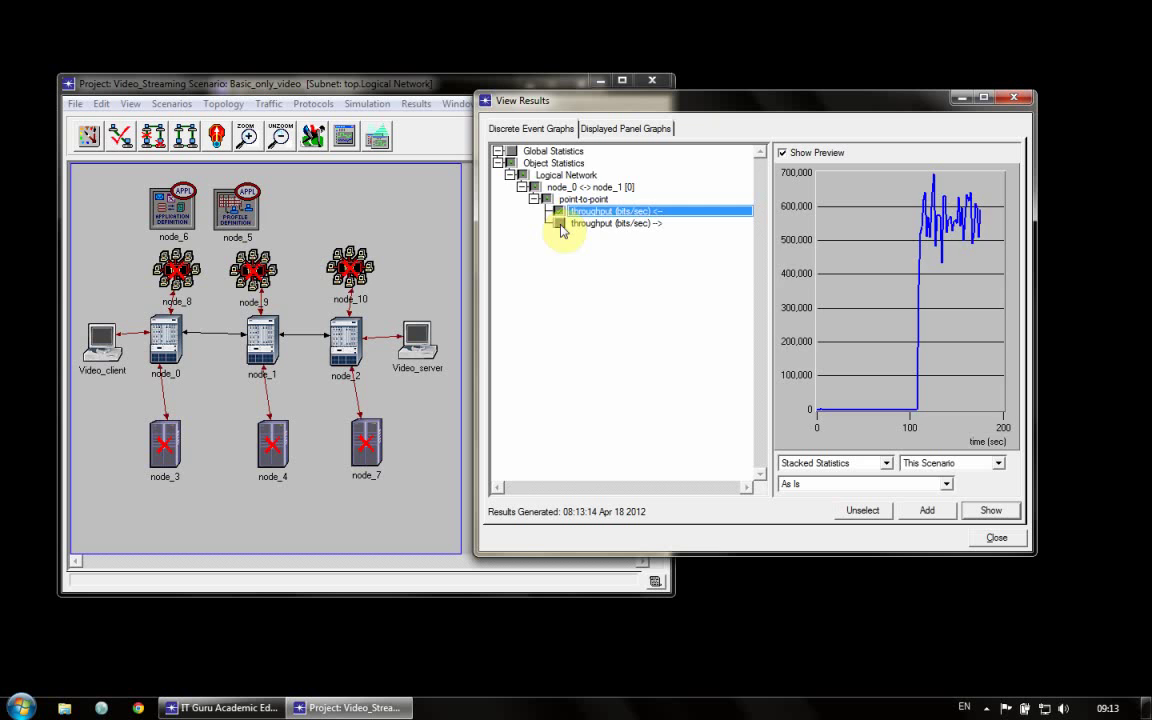
{"action": "left_click", "coordinate": [560, 224]}
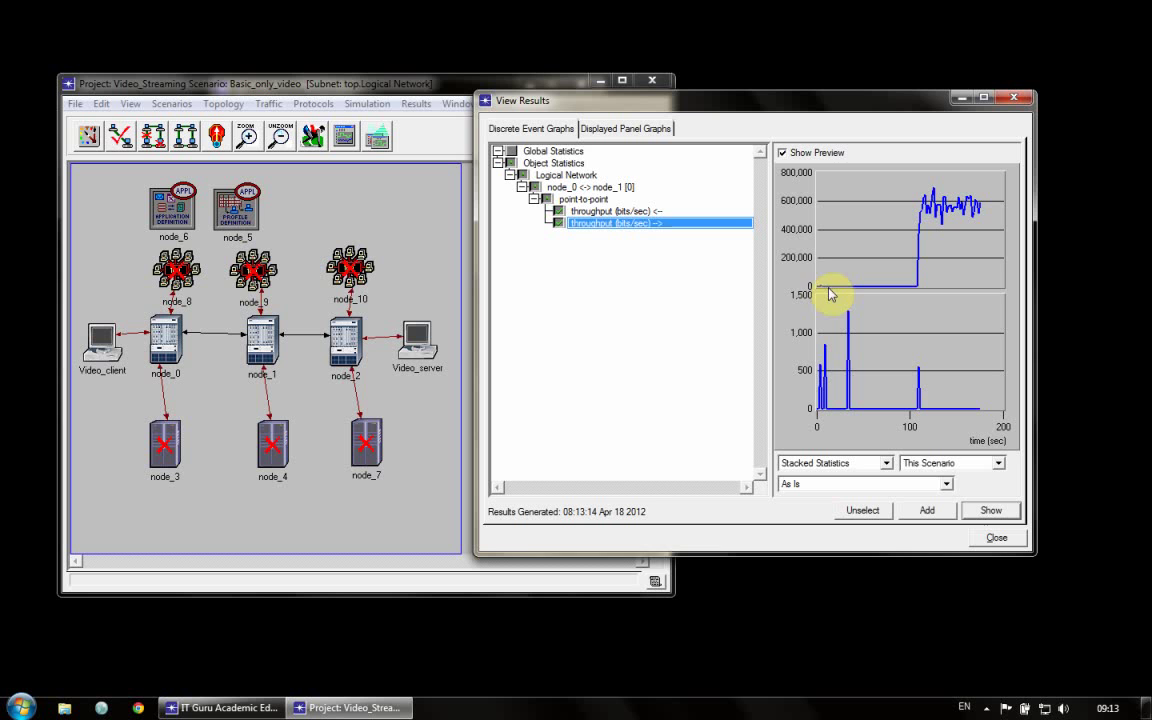
{"action": "left_click", "coordinate": [993, 538]}
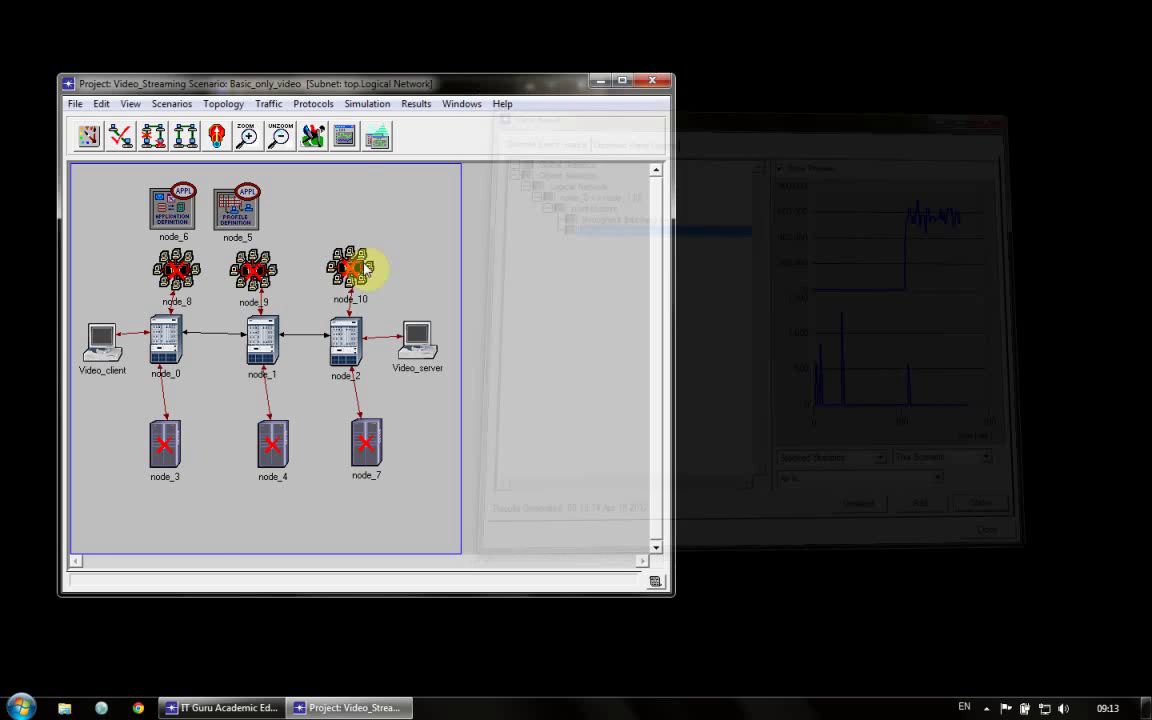
Switch to Basic_only_background and fail the Video_client and Video_server nodes.
{"action": "left_click", "coordinate": [170, 104]}
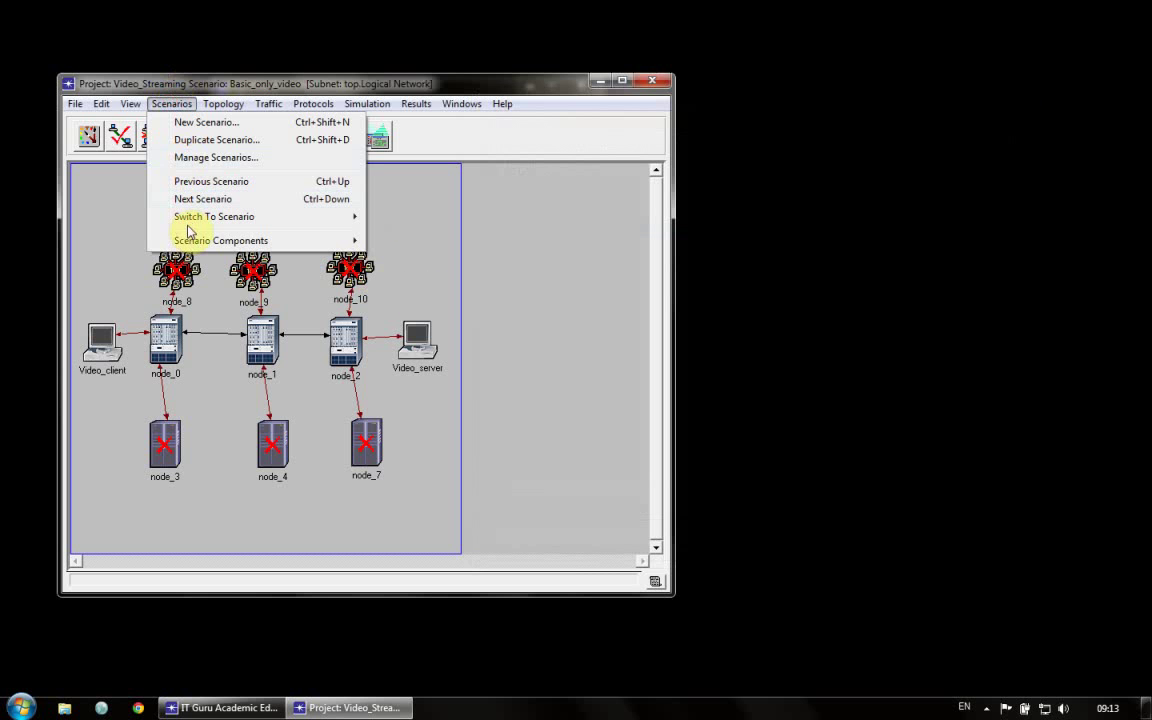
{"action": "mouse_move", "coordinate": [291, 222]}
{"action": "left_click", "coordinate": [390, 252]}
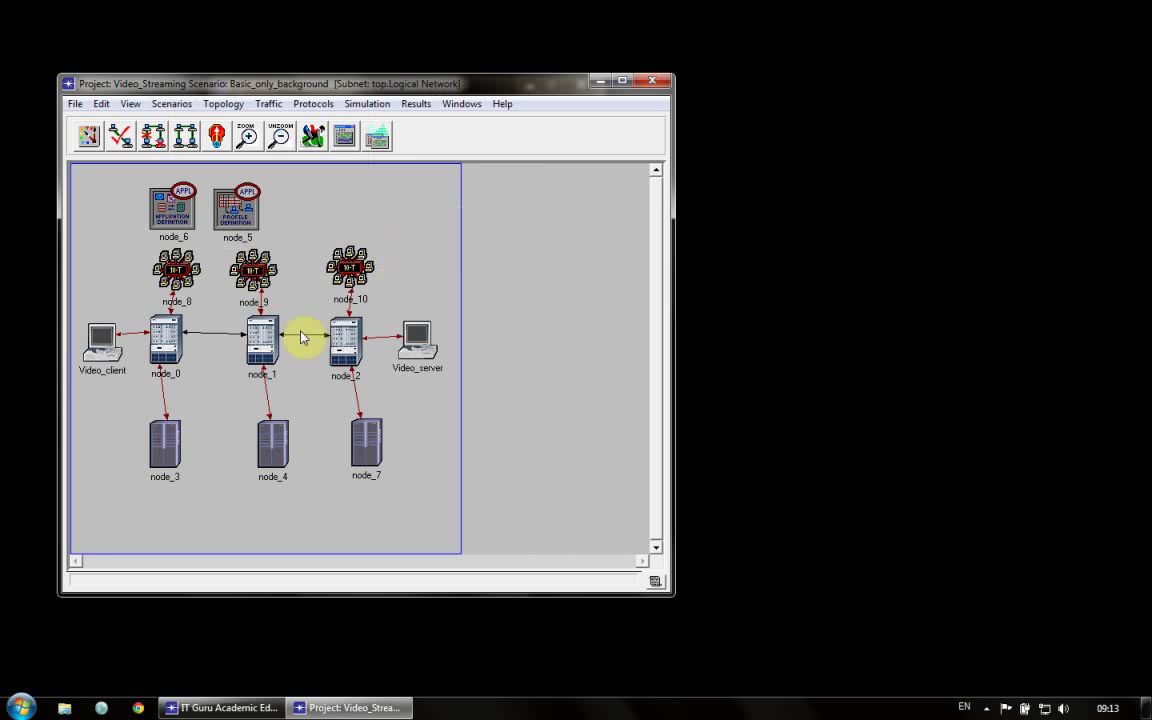
{"action": "left_click", "coordinate": [103, 337]}
{"action": "left_click", "coordinate": [152, 137]}
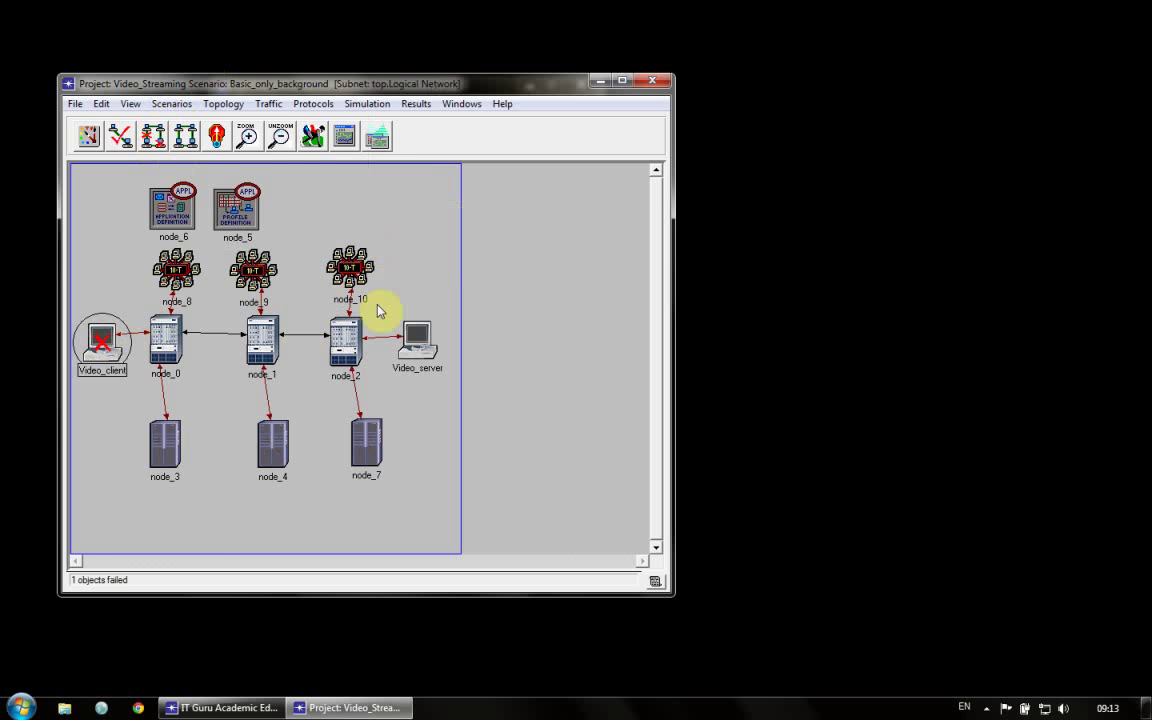
{"action": "left_click", "coordinate": [417, 340]}
{"action": "left_click", "coordinate": [152, 137]}
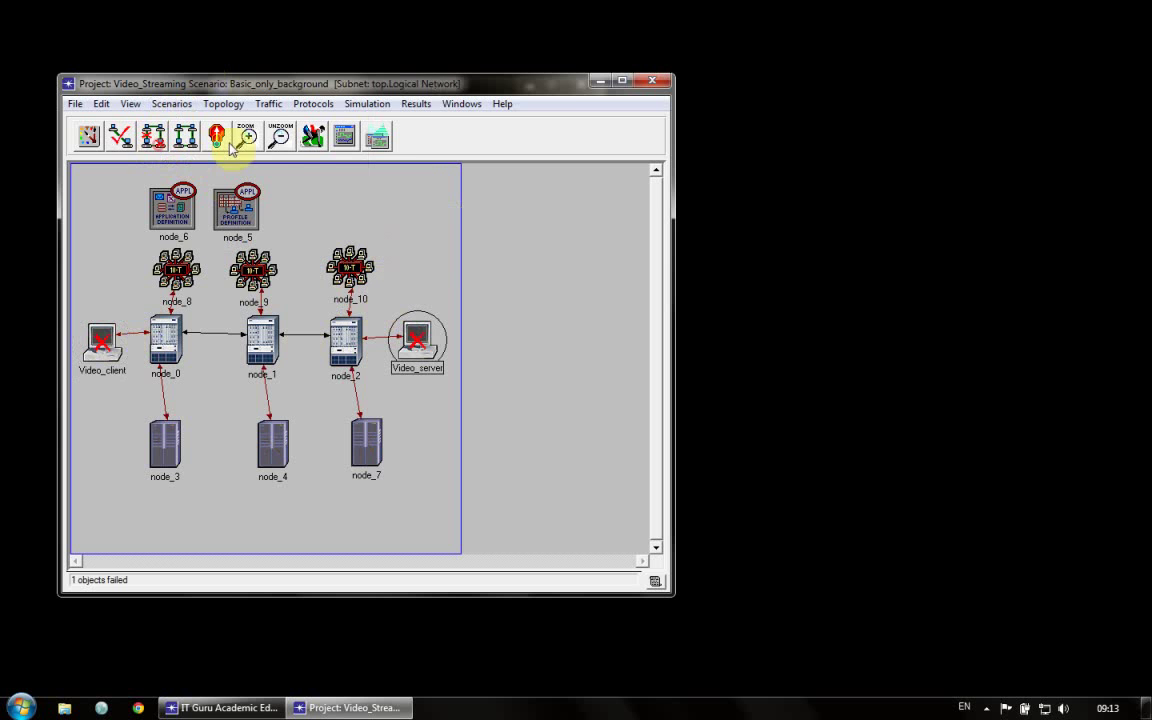
Run the 3-minute Basic_only_background simulation to completion (39725 events).
{"action": "left_click", "coordinate": [313, 135]}
{"action": "left_click_drag", "start_coordinate": [506, 85], "coordinate": [826, 119]}
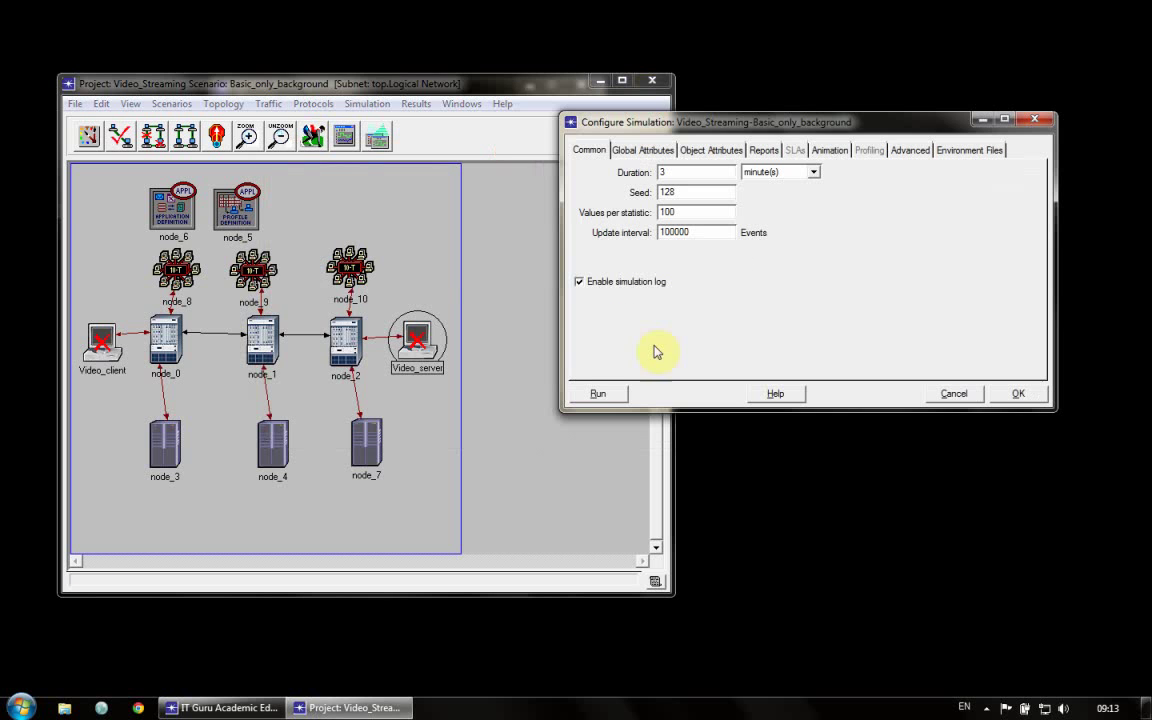
{"action": "left_click", "coordinate": [623, 394]}
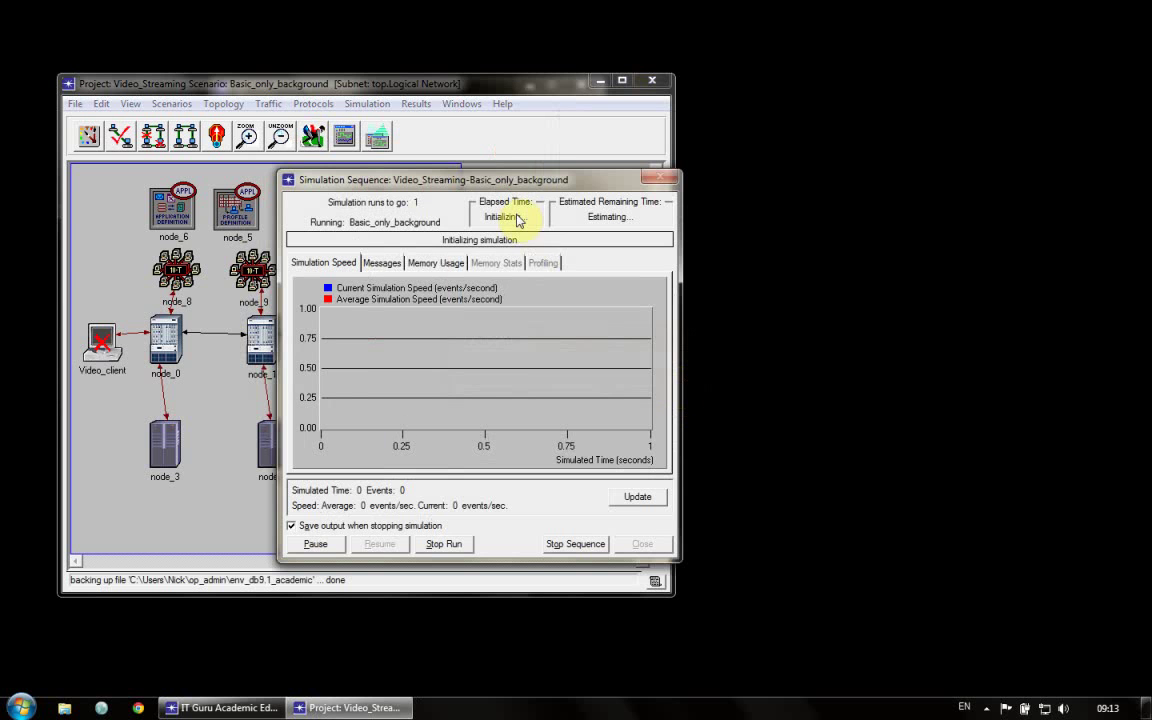
{"action": "left_click_drag", "start_coordinate": [477, 178], "coordinate": [741, 96]}
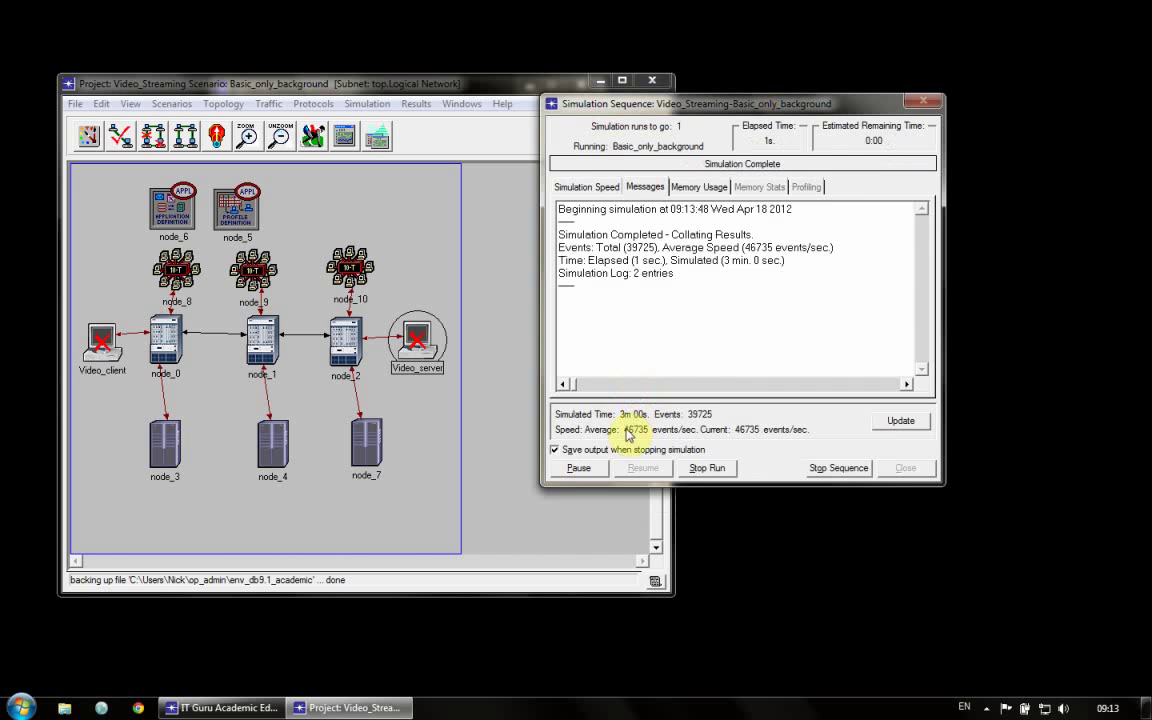
{"action": "left_click", "coordinate": [890, 468]}
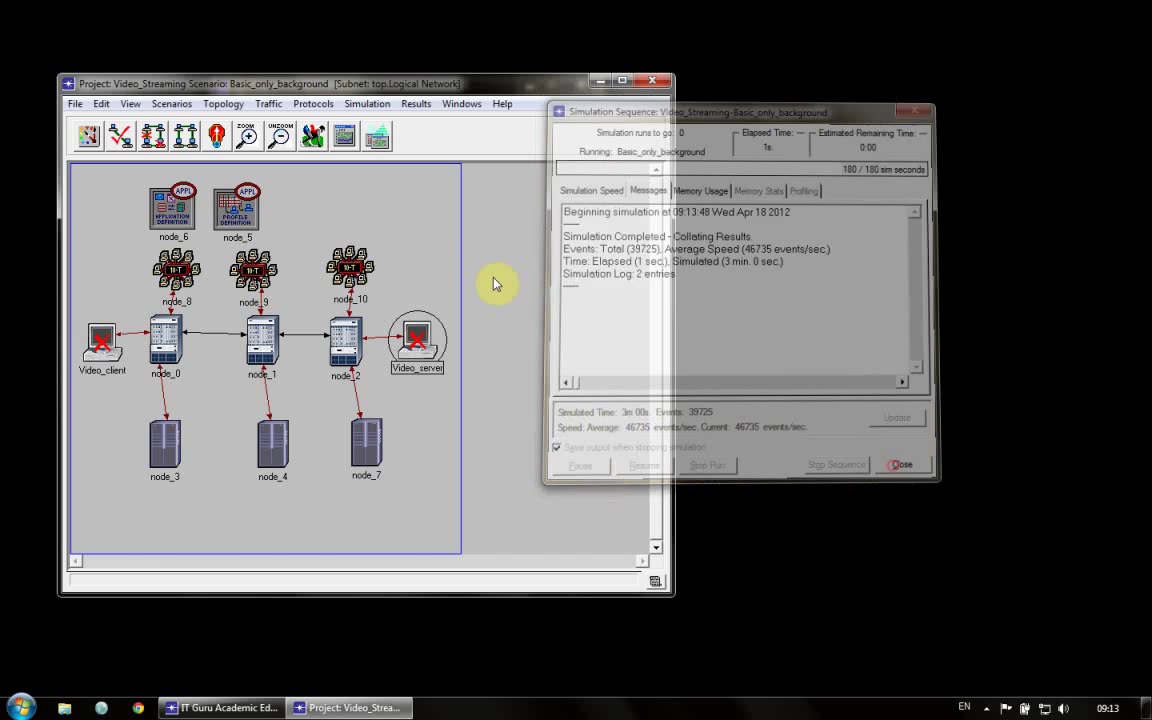
{"action": "right_click", "coordinate": [375, 208]}
Preview both node_0–node_1 throughput directions for Basic_only_background, peaking near 32,000 bits/sec.
{"action": "left_click", "coordinate": [415, 348]}
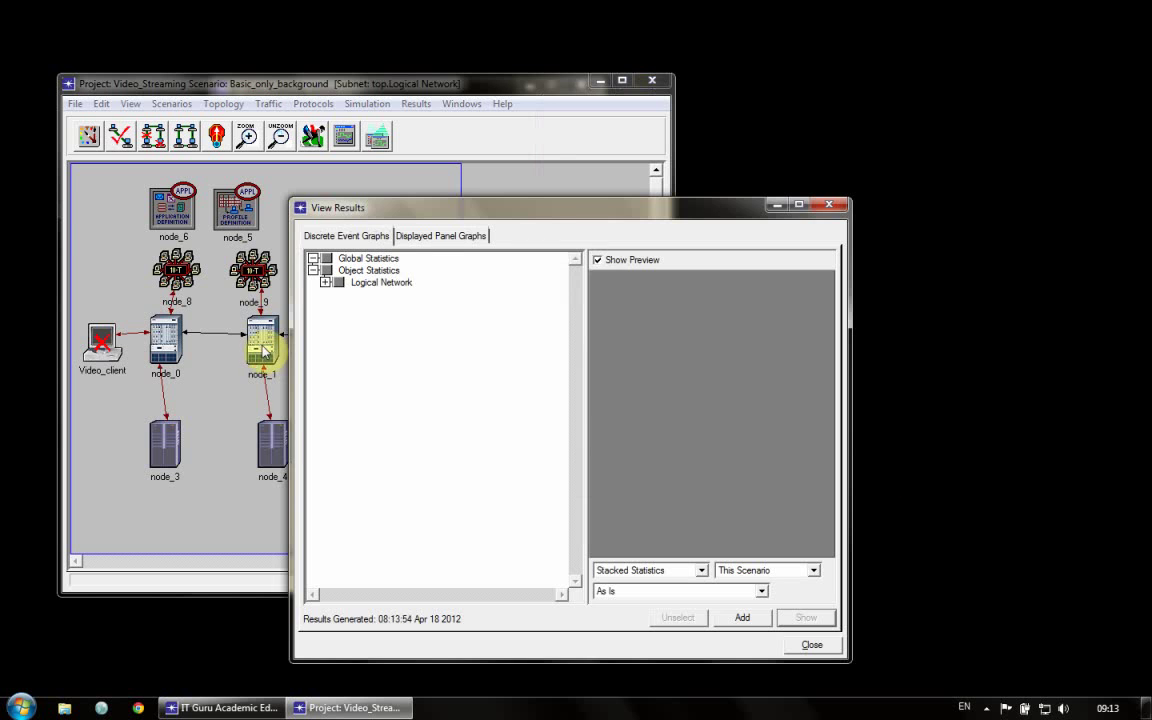
{"action": "left_click_drag", "start_coordinate": [453, 208], "coordinate": [603, 149]}
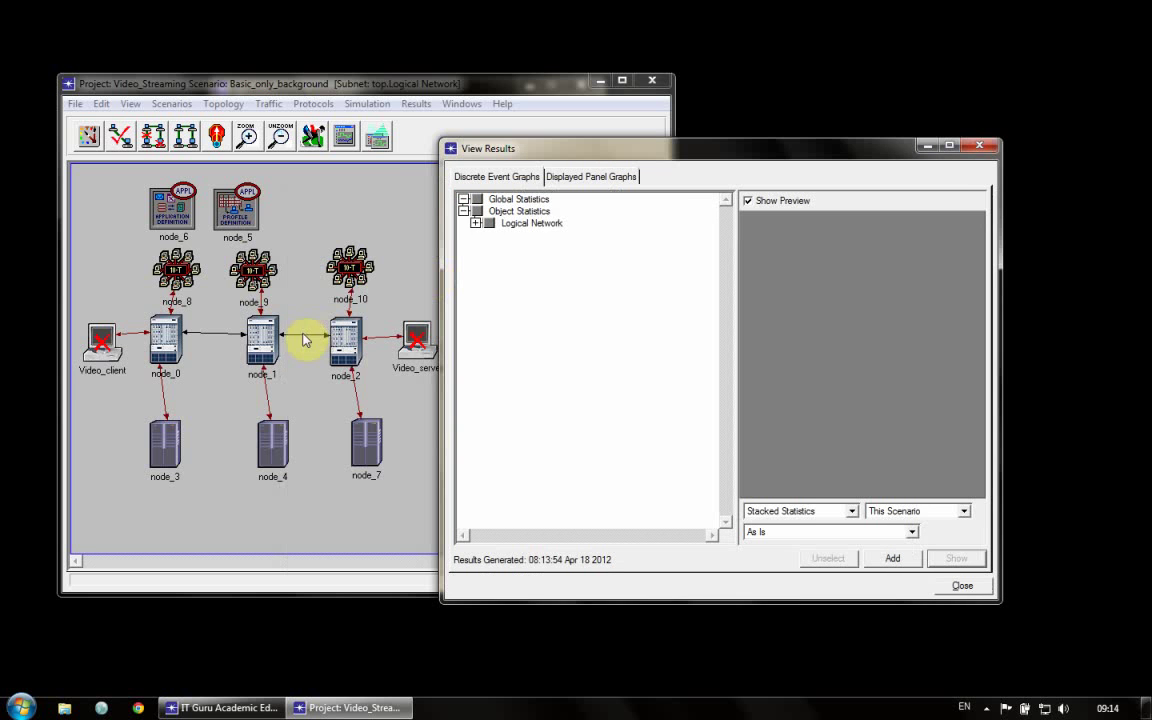
{"action": "left_click", "coordinate": [476, 223]}
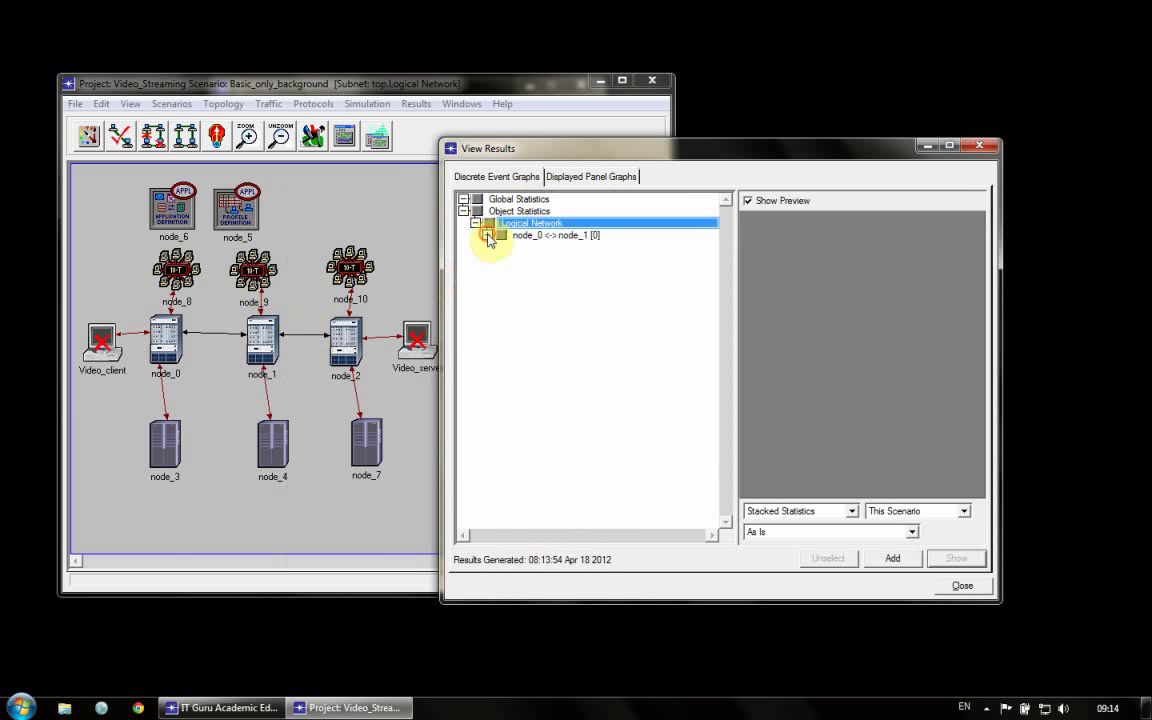
{"action": "left_click", "coordinate": [487, 236]}
{"action": "left_click", "coordinate": [499, 247]}
{"action": "left_click", "coordinate": [524, 259]}
{"action": "left_click", "coordinate": [524, 271]}
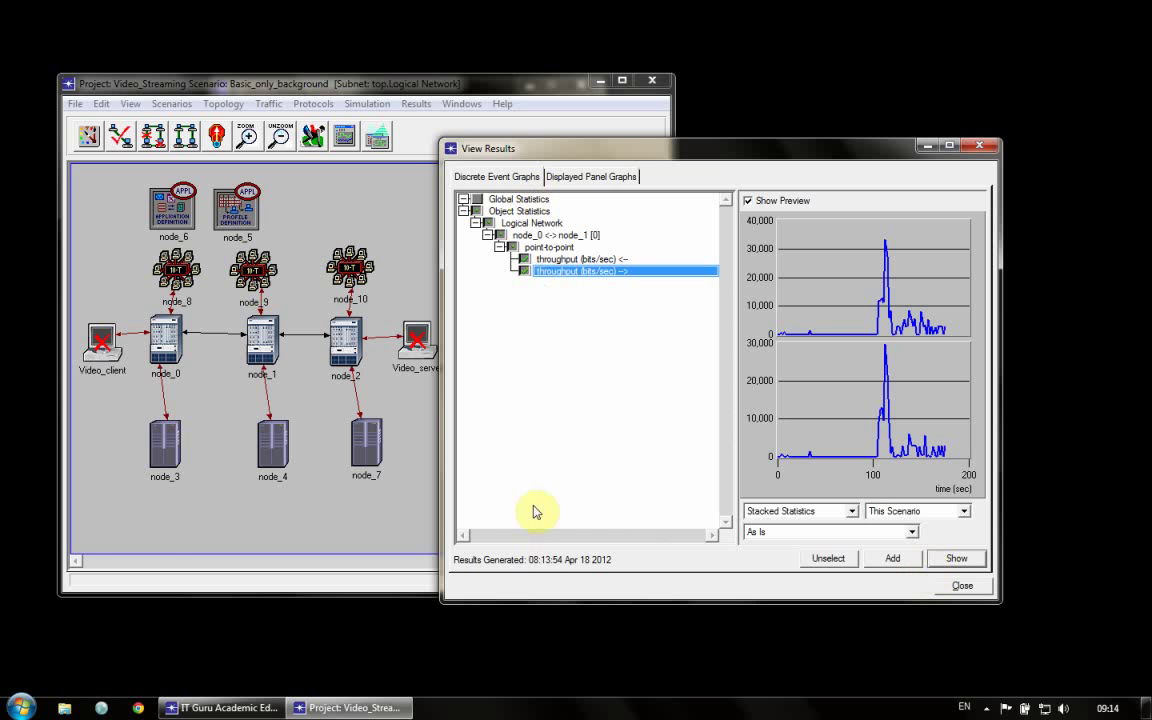
{"action": "left_click", "coordinate": [878, 519]}
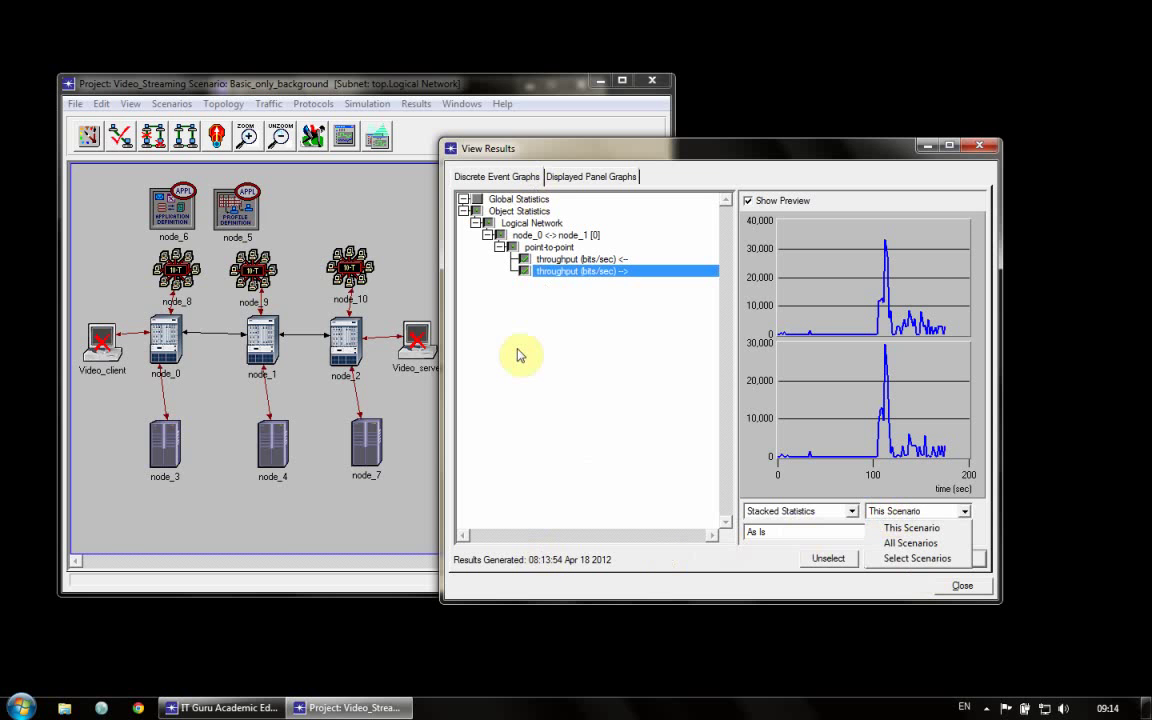
Graph one throughput direction for Basic_only_video versus Basic_only_background side by side.
{"action": "left_click", "coordinate": [522, 280]}
{"action": "left_click", "coordinate": [523, 275]}
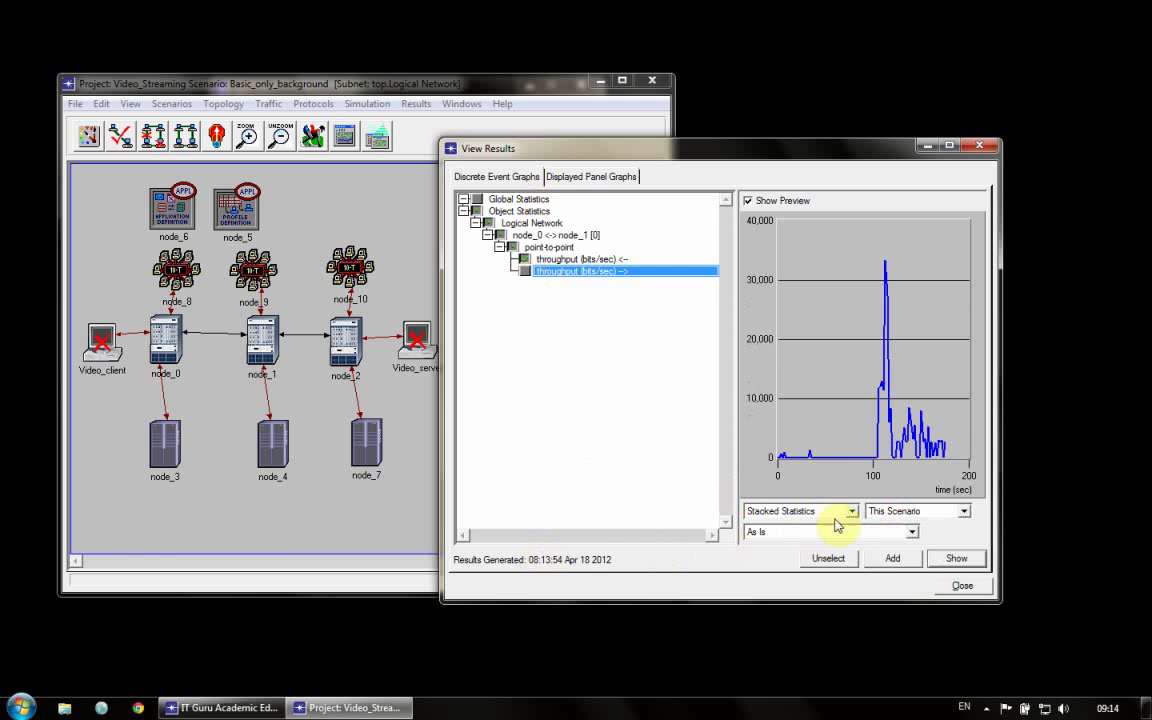
{"action": "left_click", "coordinate": [887, 510]}
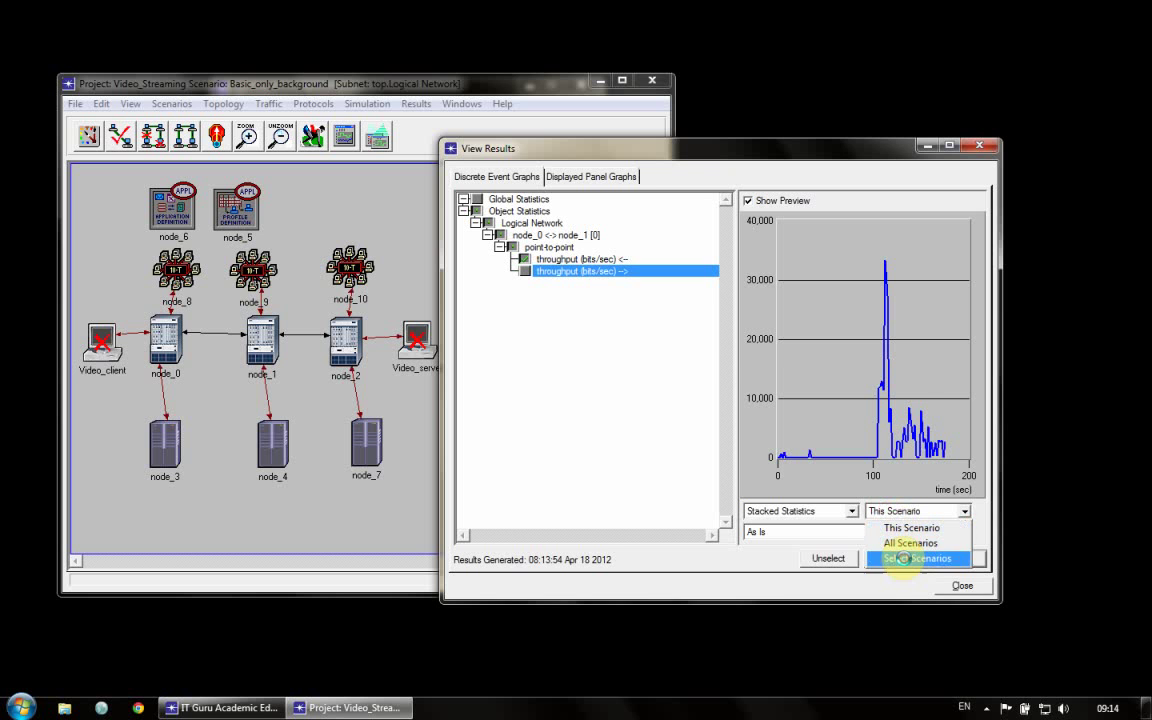
{"action": "left_click", "coordinate": [942, 558]}
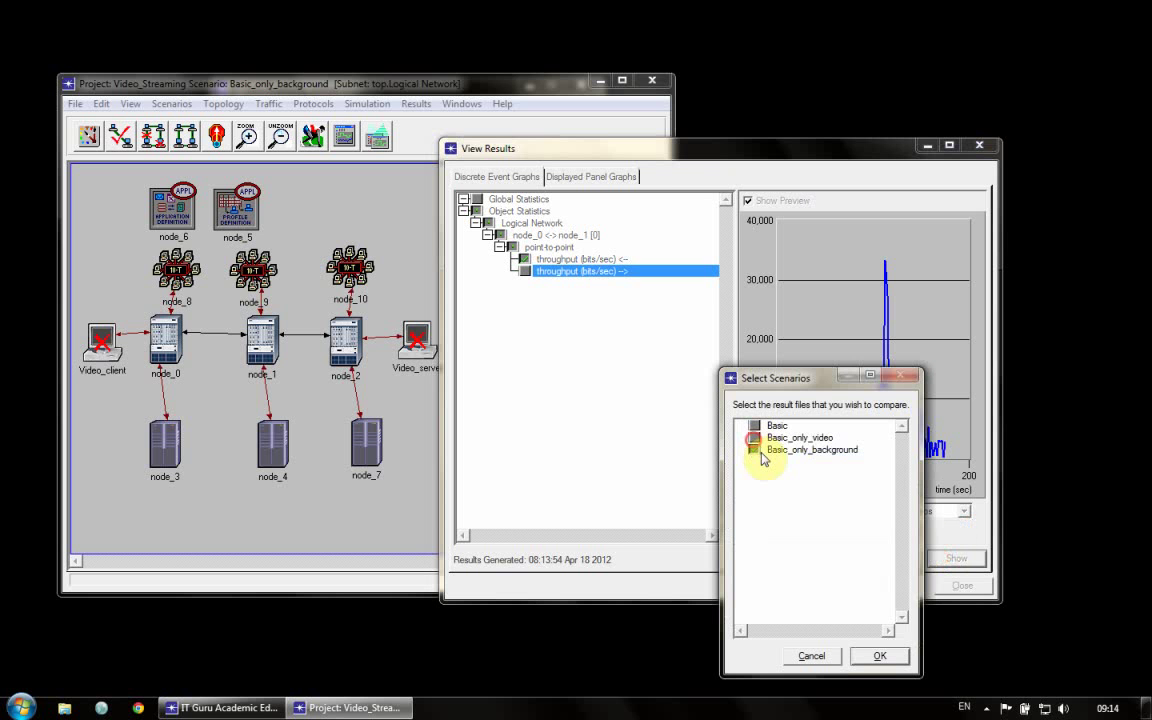
{"action": "left_click", "coordinate": [879, 655]}
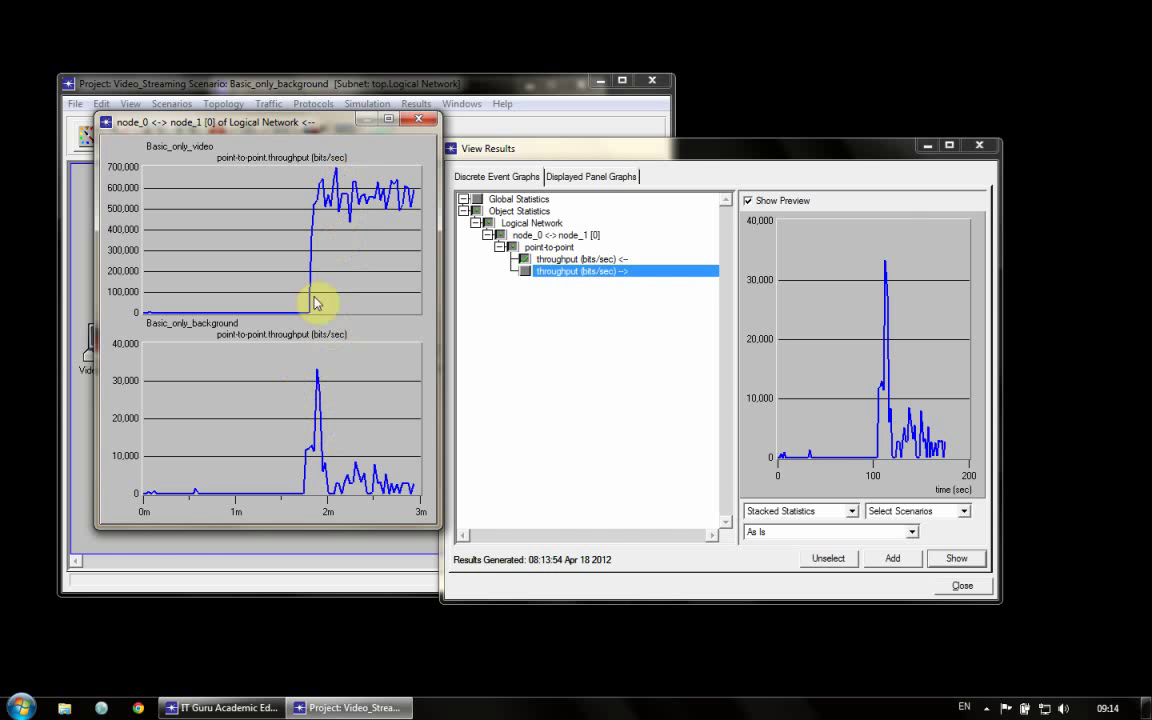
Reposition the comparison graph and inspect the node_0–node_1 link on the diagram.
{"action": "left_click_drag", "start_coordinate": [325, 123], "coordinate": [785, 100]}
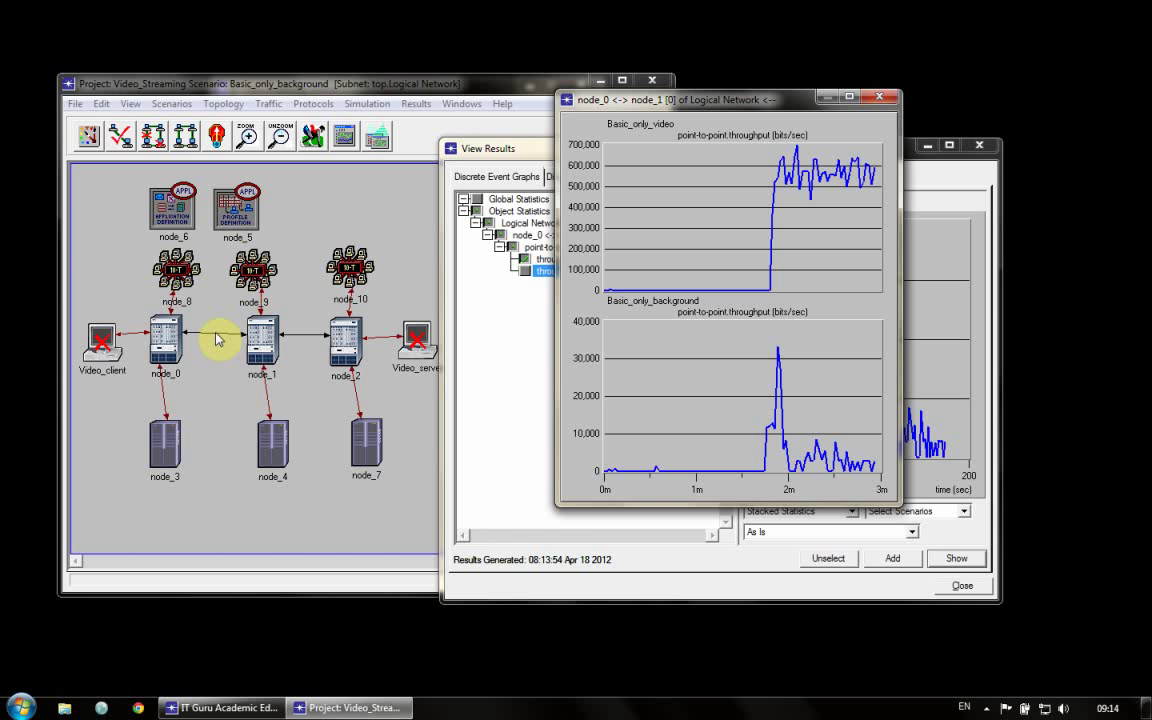
{"action": "left_click", "coordinate": [215, 338]}
{"action": "mouse_move", "coordinate": [215, 338]}
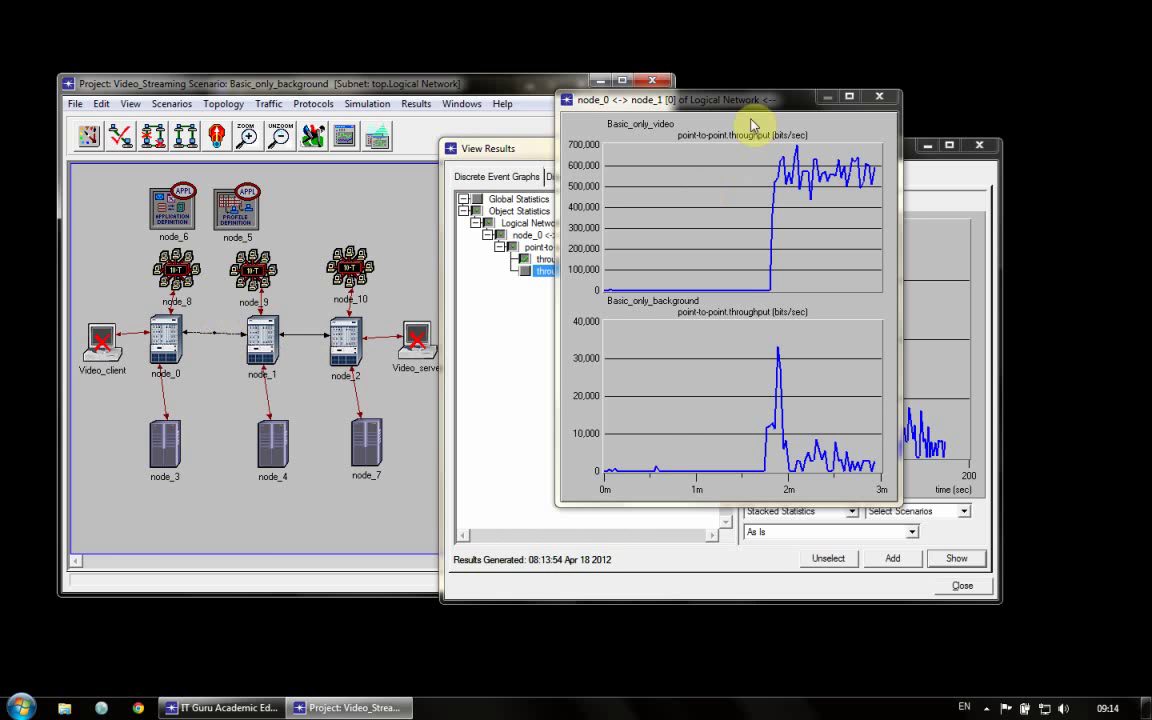
{"action": "left_click_drag", "start_coordinate": [741, 97], "coordinate": [594, 80]}
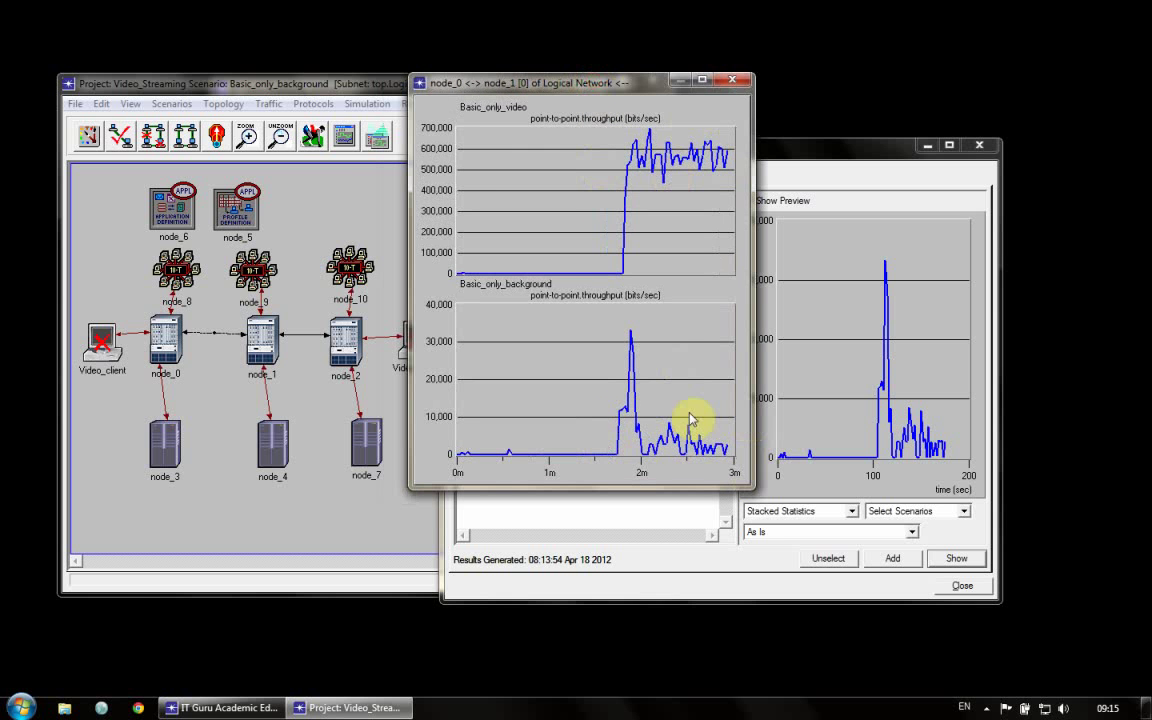
{"action": "mouse_move", "coordinate": [660, 440]}
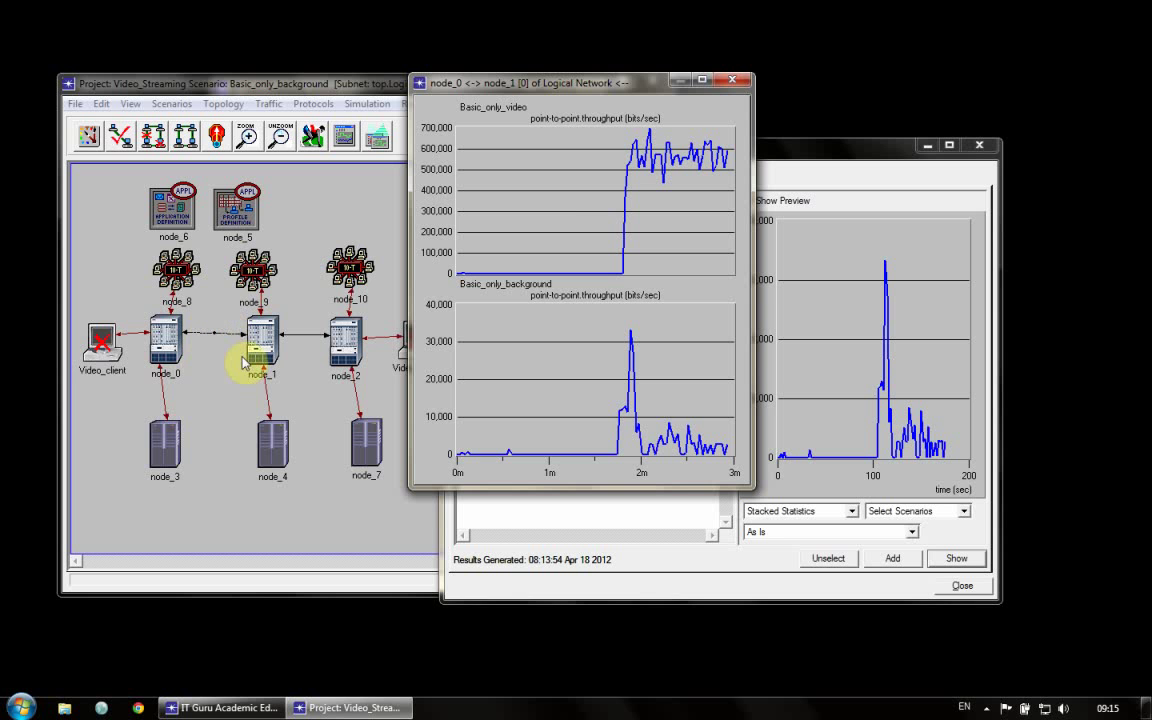
Close the comparison graph and the results viewer.
{"action": "left_click", "coordinate": [735, 84]}
{"action": "left_click", "coordinate": [586, 309]}
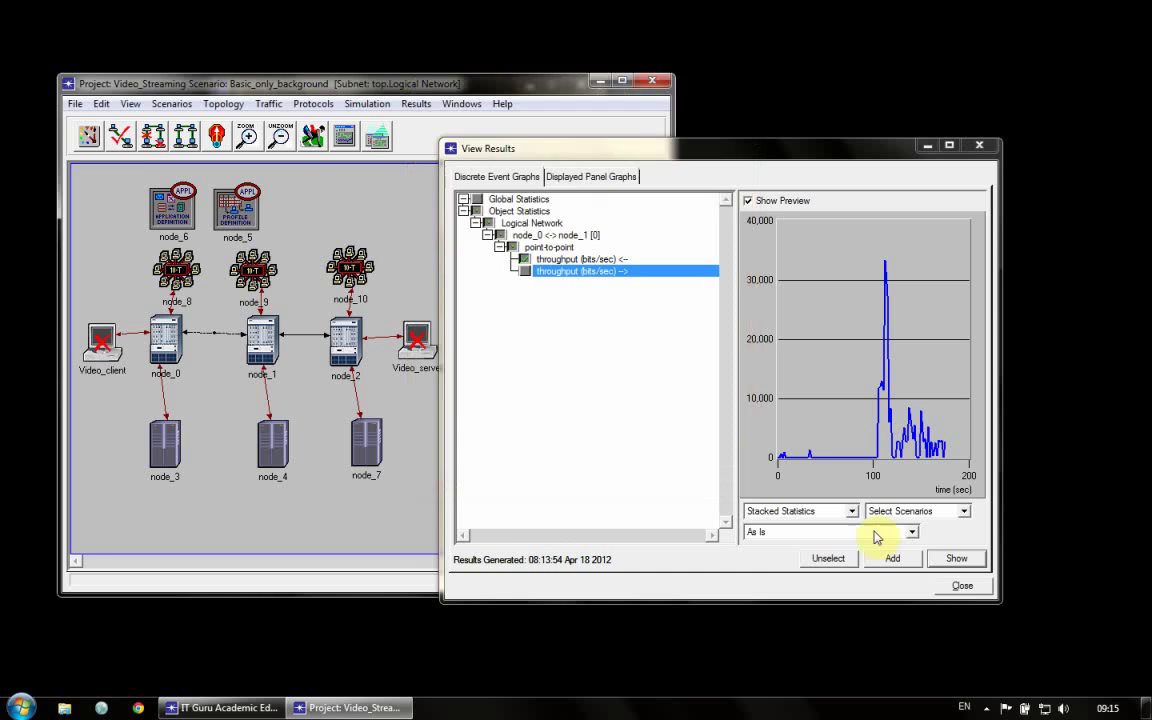
{"action": "left_click", "coordinate": [950, 590]}
Set the Database application in node_6's definitions to High Load.
{"action": "right_click", "coordinate": [178, 210]}
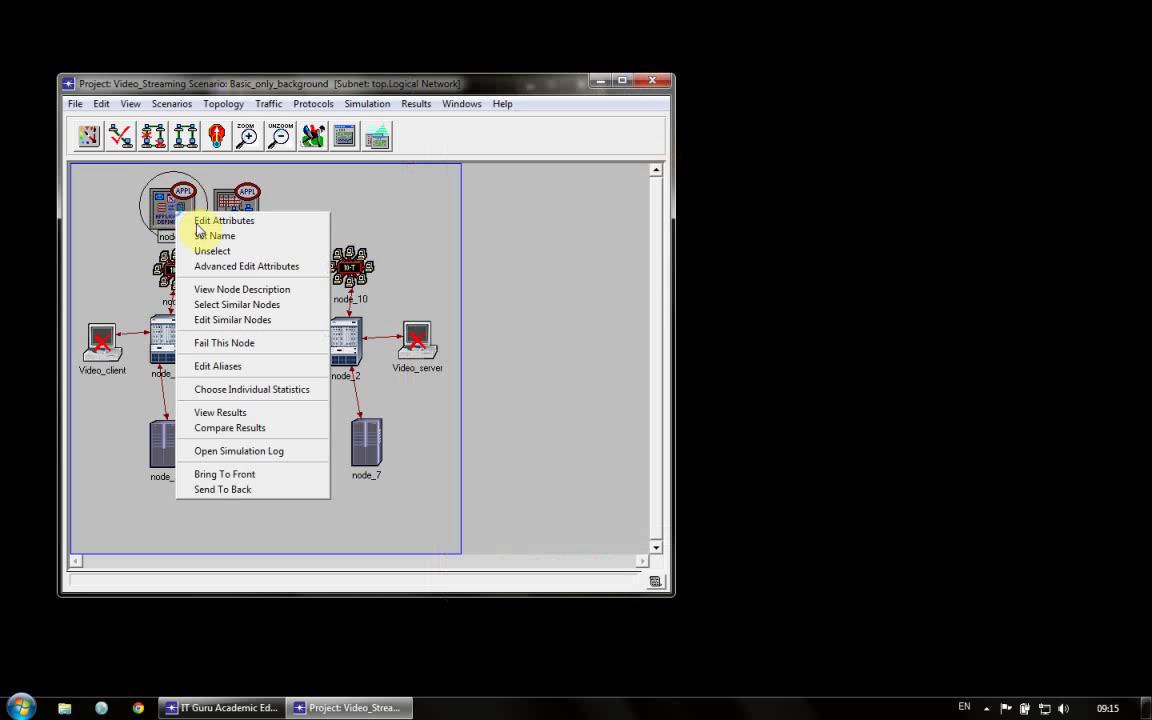
{"action": "left_click", "coordinate": [215, 222]}
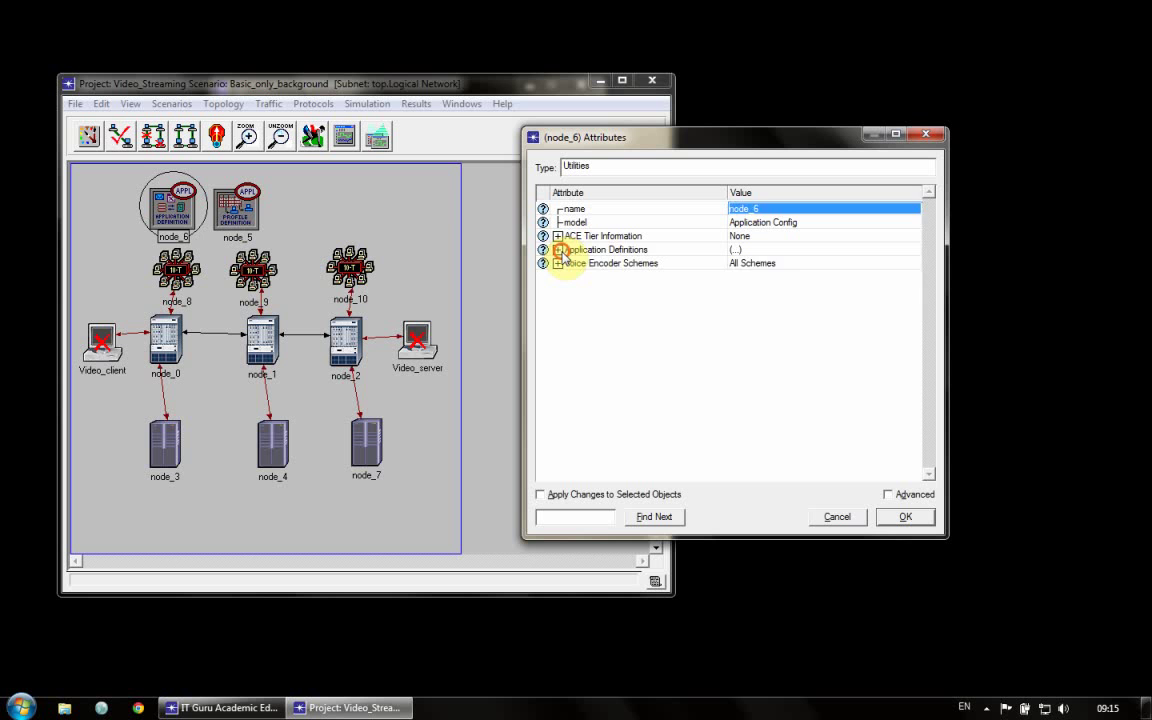
{"action": "left_click", "coordinate": [558, 250]}
{"action": "left_click", "coordinate": [570, 290]}
{"action": "left_click", "coordinate": [581, 317]}
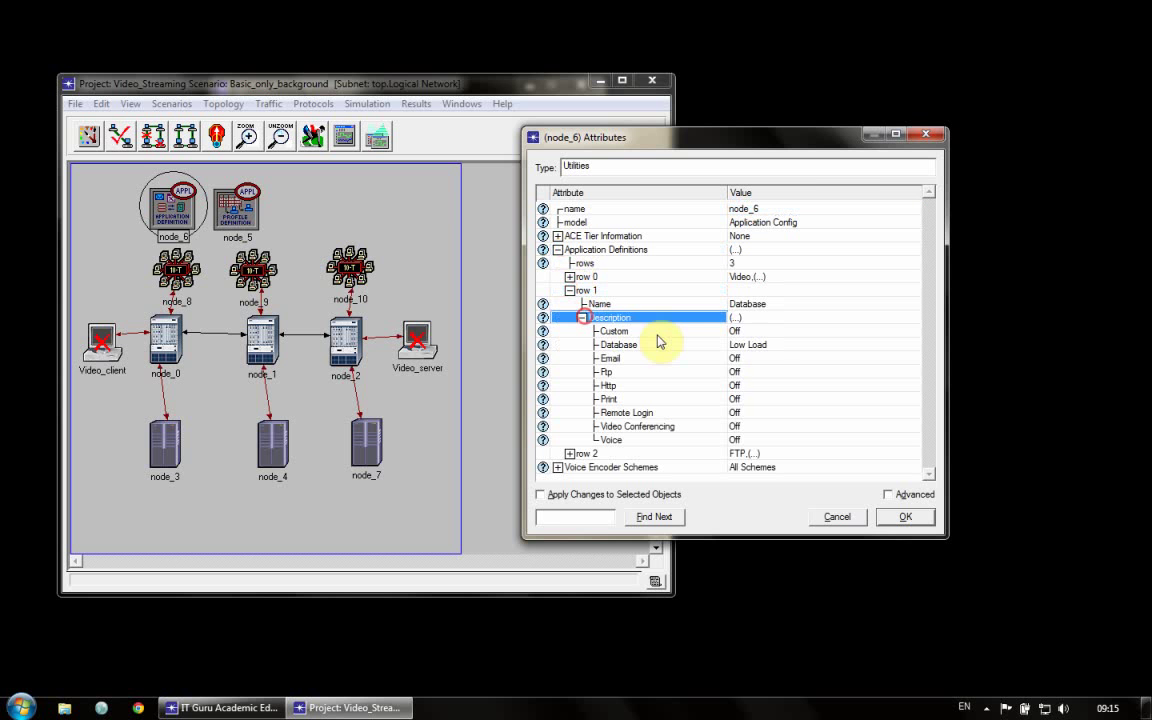
{"action": "left_click", "coordinate": [765, 345]}
{"action": "left_click", "coordinate": [777, 391]}
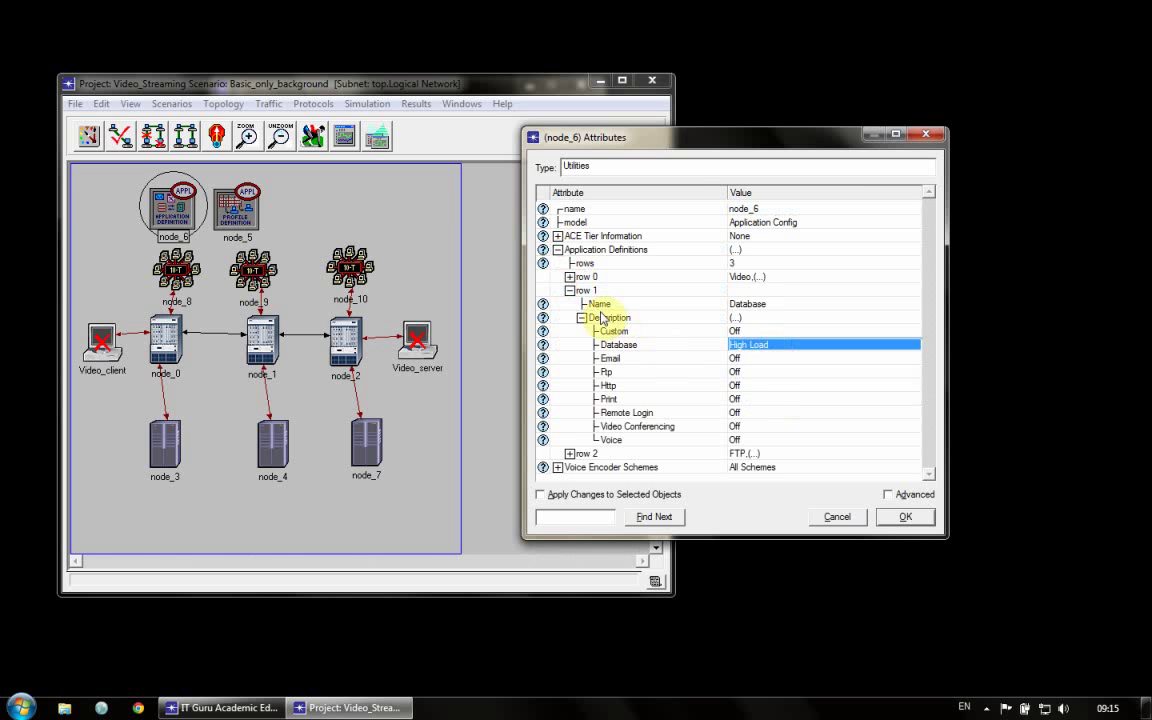
Set the Ftp application to High Load and apply the changes.
{"action": "left_click", "coordinate": [570, 290]}
{"action": "left_click", "coordinate": [570, 304]}
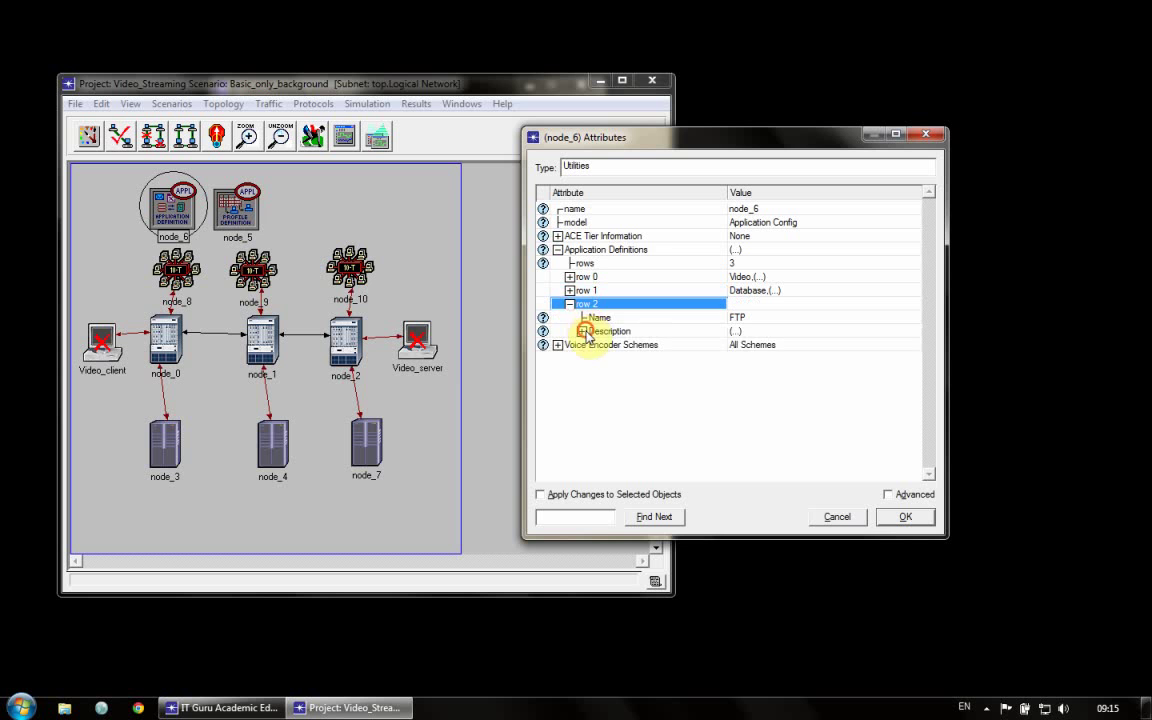
{"action": "left_click", "coordinate": [581, 331]}
{"action": "left_click", "coordinate": [751, 387]}
{"action": "left_click", "coordinate": [759, 437]}
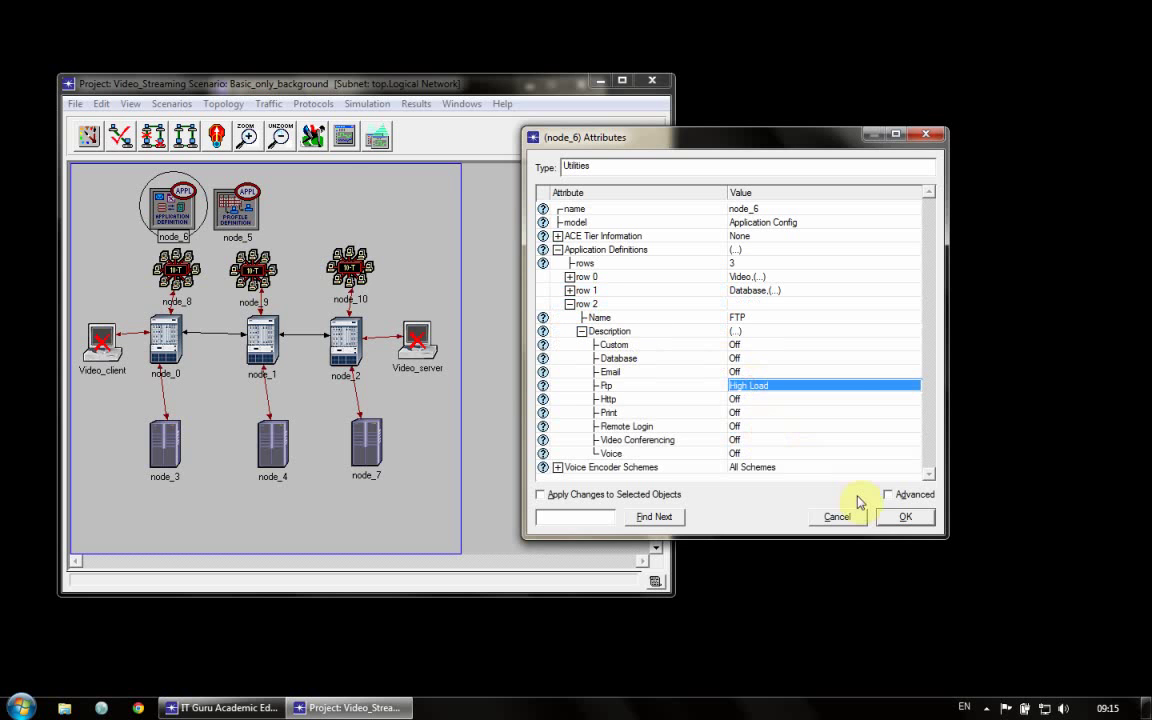
{"action": "left_click", "coordinate": [900, 514]}
{"action": "left_click", "coordinate": [313, 135]}
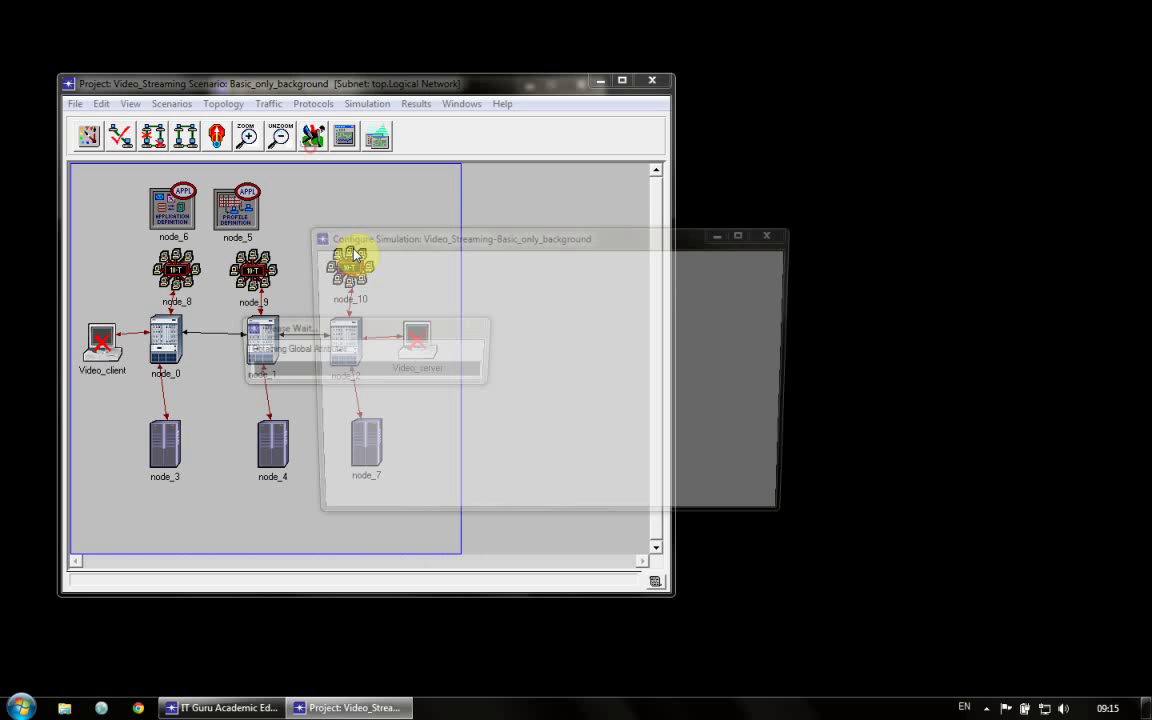
Rerun the 3-minute Basic_only_background simulation with High Load applications (488731 events).
{"action": "left_click_drag", "start_coordinate": [436, 160], "coordinate": [608, 157]}
{"action": "left_click", "coordinate": [508, 431]}
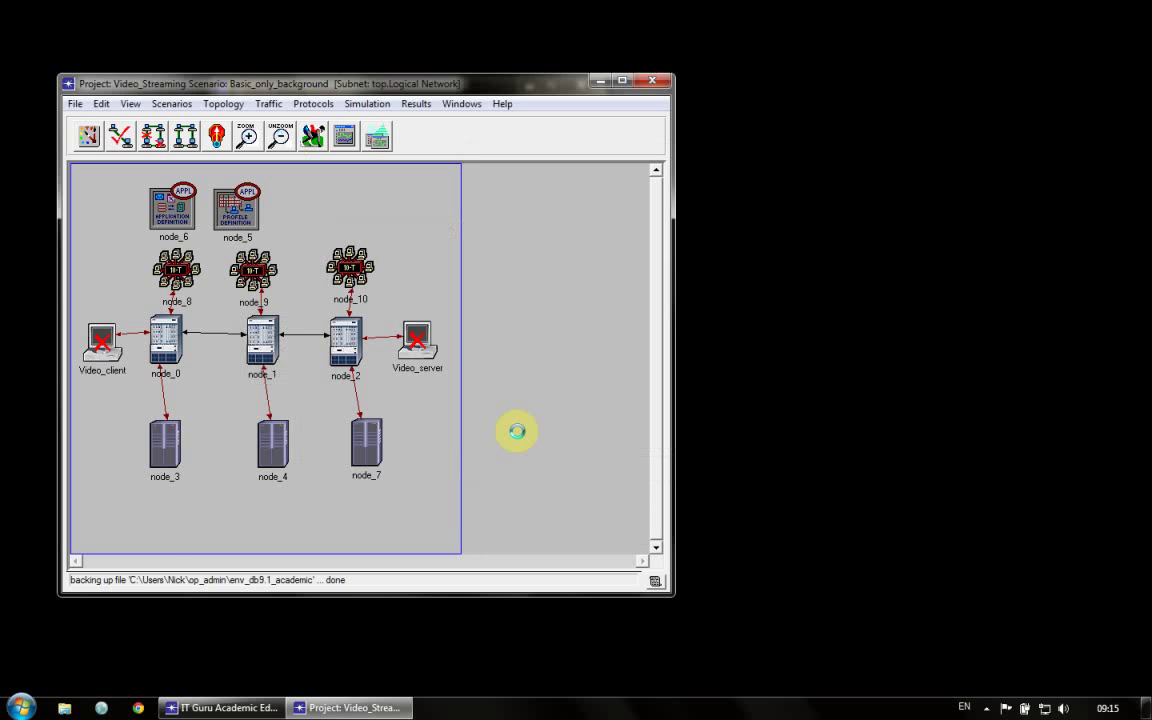
{"action": "left_click_drag", "start_coordinate": [503, 268], "coordinate": [702, 118]}
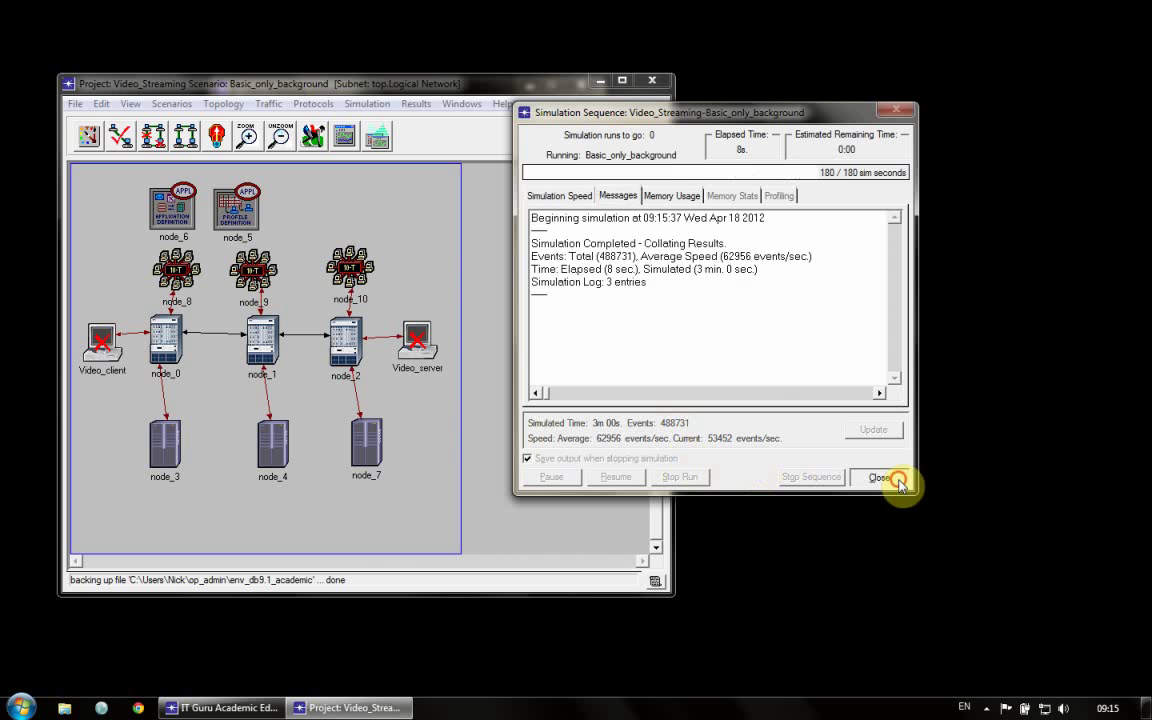
{"action": "left_click", "coordinate": [885, 477]}
{"action": "right_click", "coordinate": [393, 206]}
Show both node_0 <-> node_1 point-to-point throughput graphs, peaking near 800,000 bits/sec.
{"action": "left_click", "coordinate": [452, 358]}
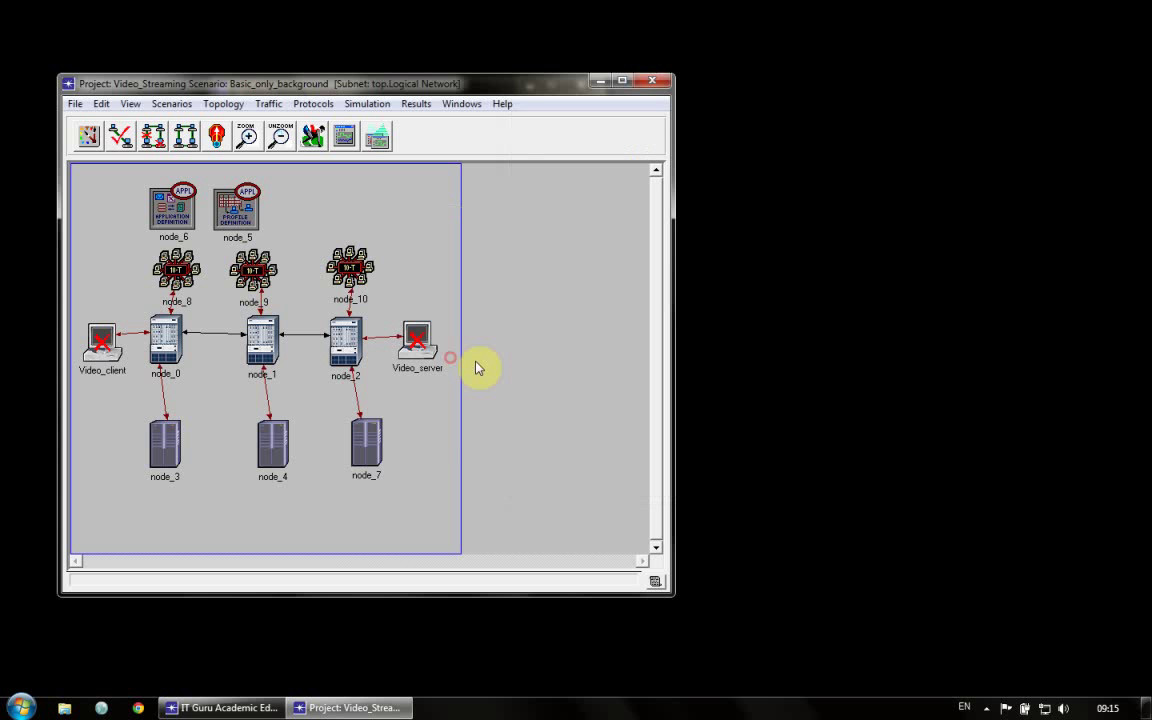
{"action": "left_click", "coordinate": [362, 367]}
{"action": "left_click", "coordinate": [373, 378]}
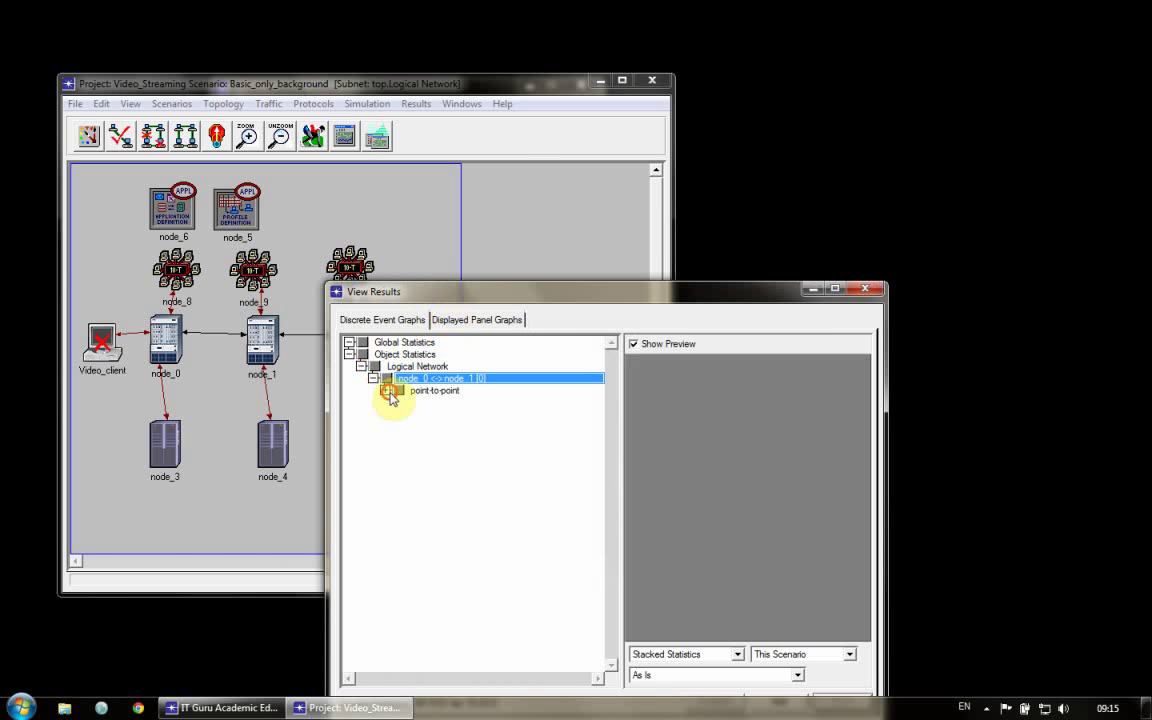
{"action": "left_click", "coordinate": [385, 390]}
{"action": "left_click", "coordinate": [411, 402]}
{"action": "left_click_drag", "start_coordinate": [545, 296], "coordinate": [650, 121]}
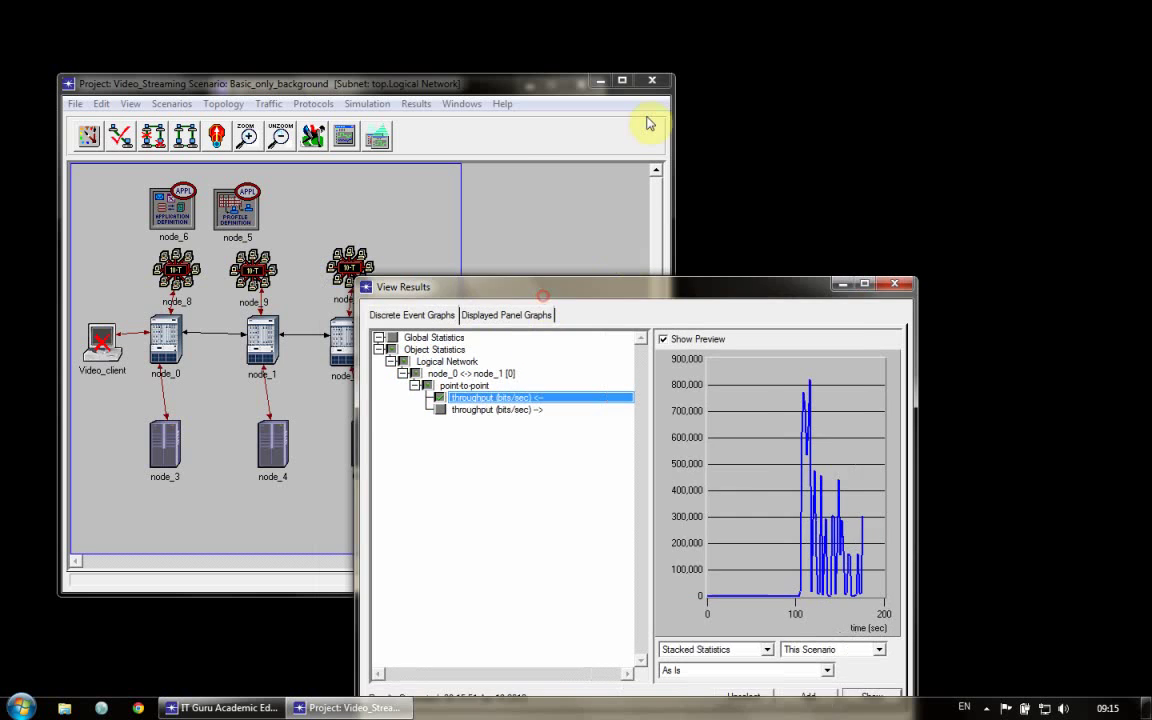
{"action": "left_click", "coordinate": [540, 235]}
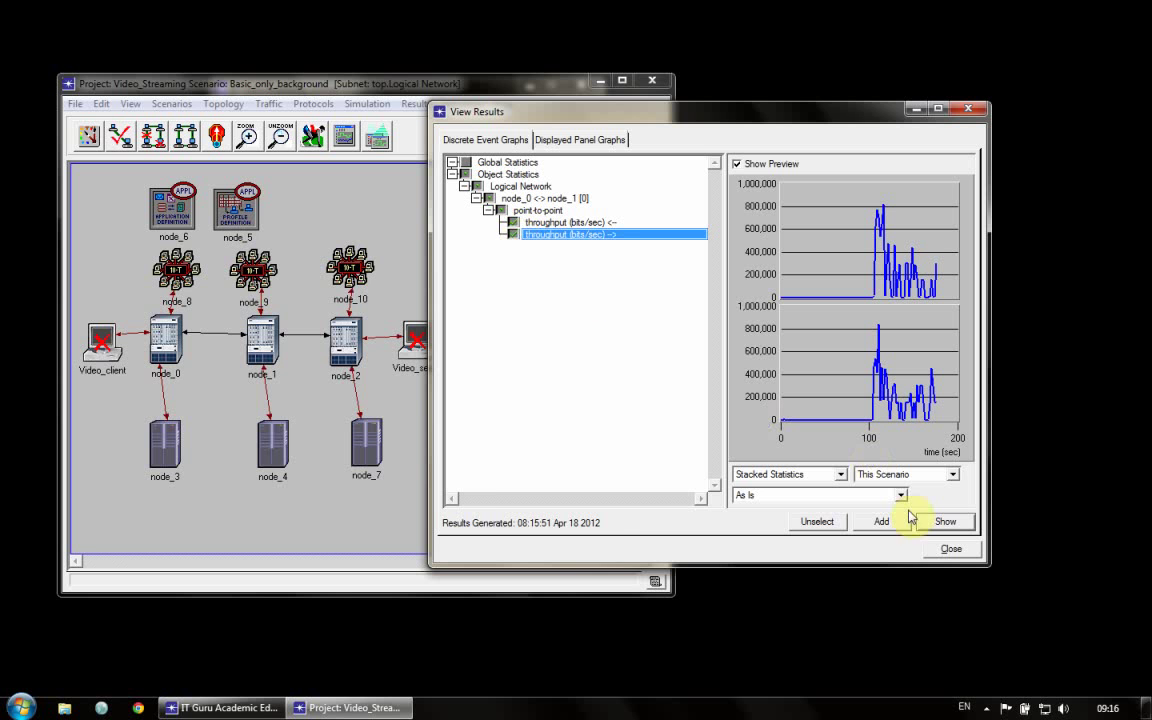
{"action": "left_click", "coordinate": [944, 522]}
Discard the throughput graph panel and close the results browser.
{"action": "left_click_drag", "start_coordinate": [334, 230], "coordinate": [583, 142]}
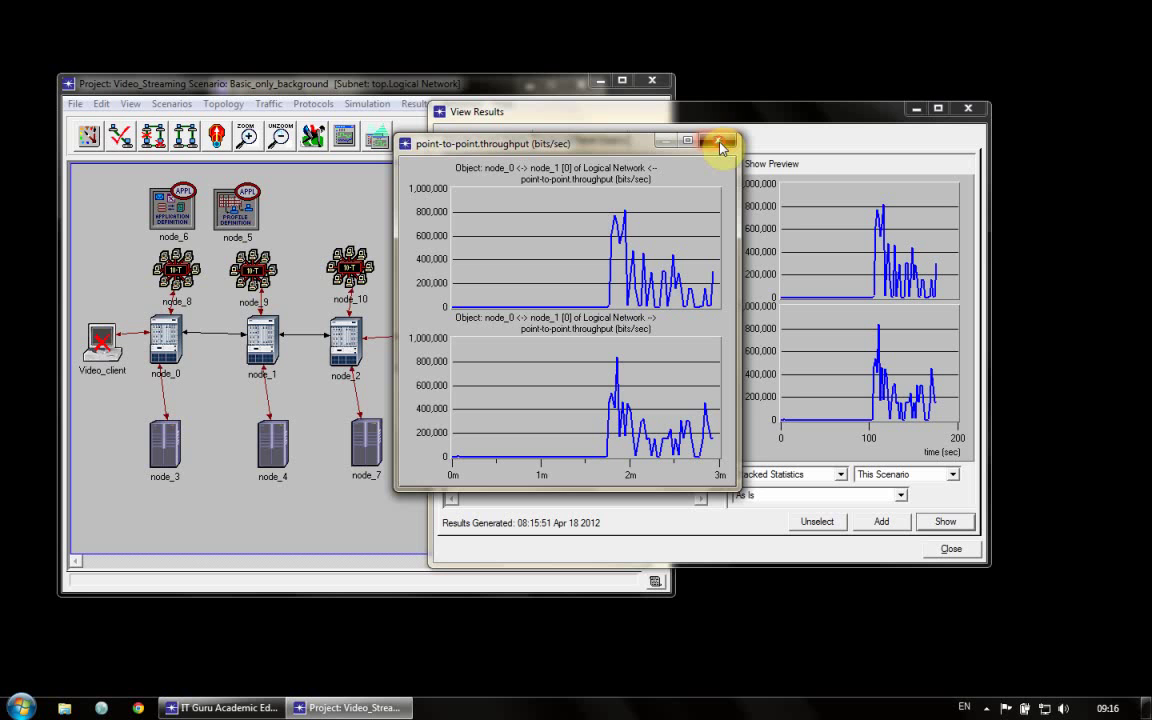
{"action": "left_click", "coordinate": [720, 146]}
{"action": "left_click", "coordinate": [590, 335]}
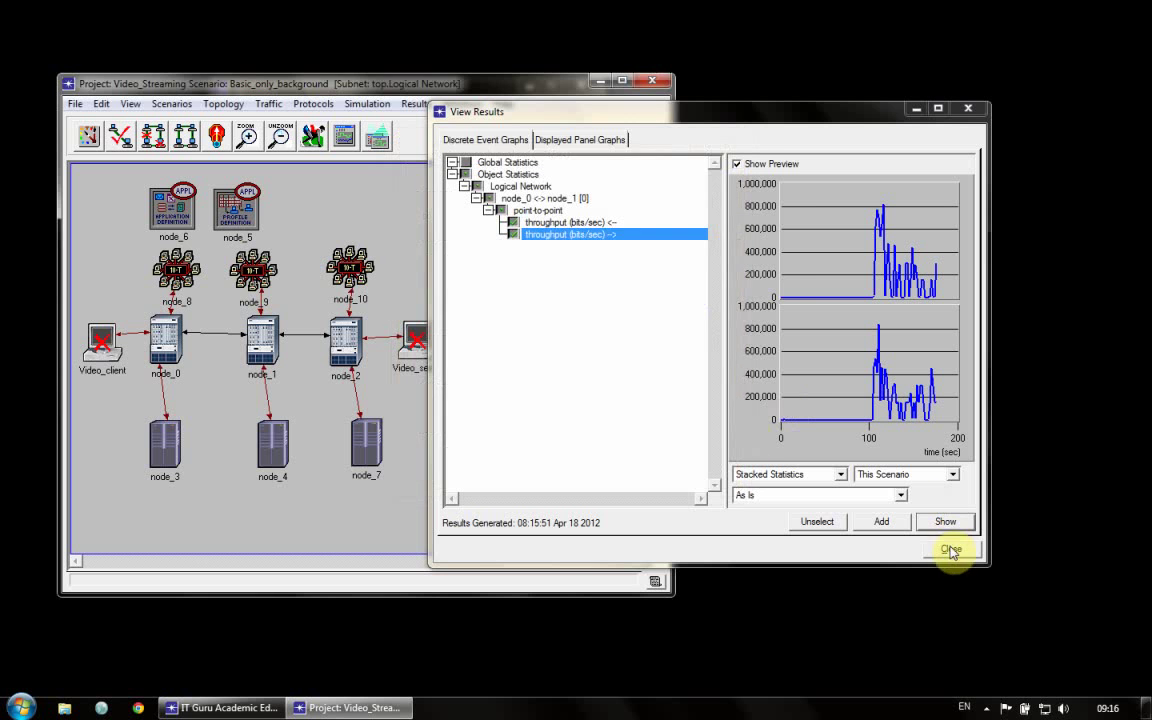
{"action": "left_click", "coordinate": [951, 551]}
Select LANs node_8, node_9 and node_10 together and set their Number of Workstations to 15.
{"action": "right_click", "coordinate": [180, 276]}
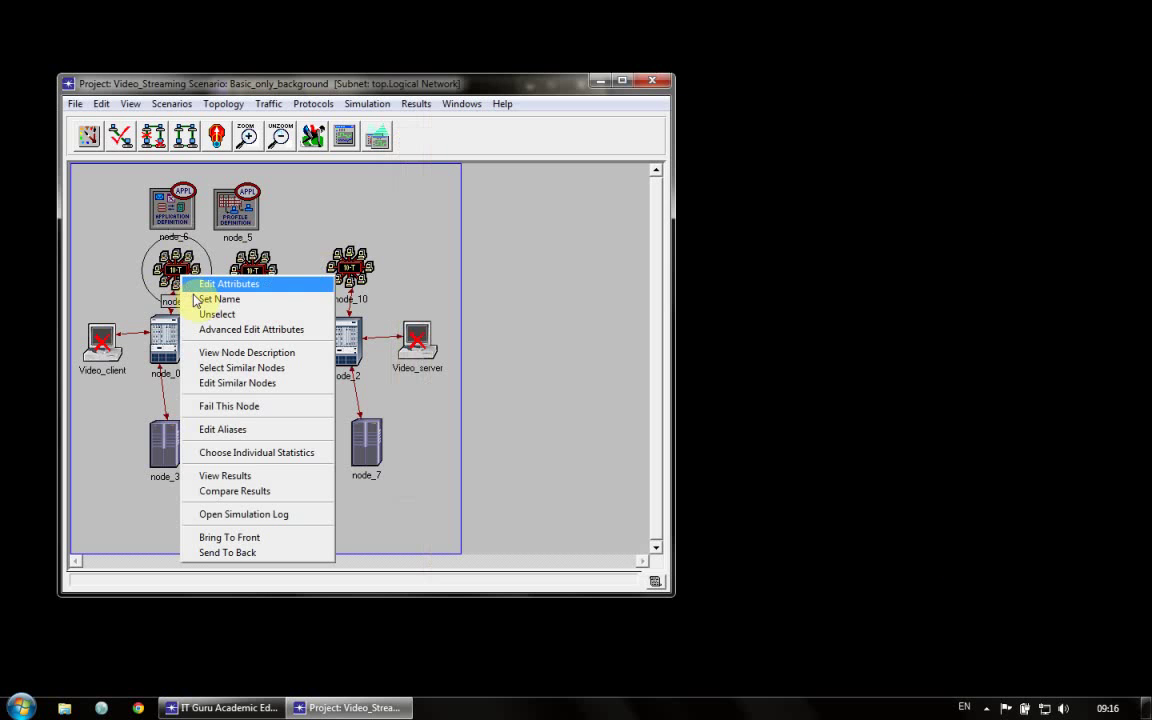
{"action": "left_click", "coordinate": [211, 367]}
{"action": "right_click", "coordinate": [180, 284]}
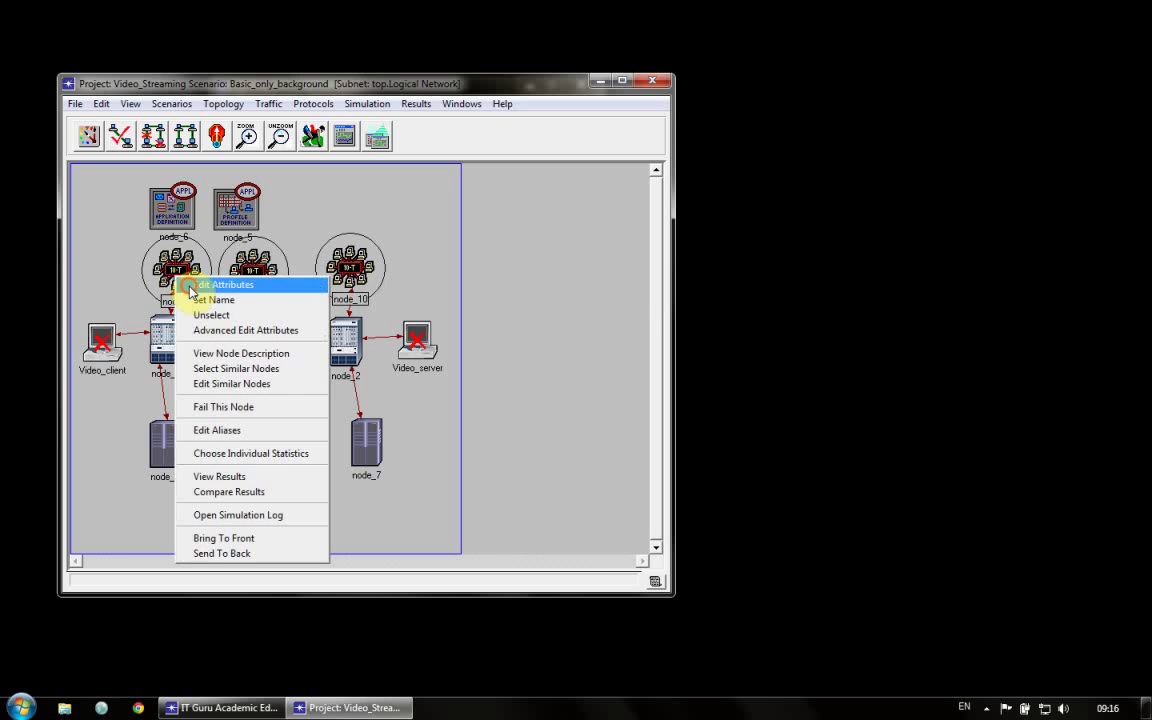
{"action": "left_click", "coordinate": [215, 285]}
{"action": "left_click_drag", "start_coordinate": [303, 265], "coordinate": [694, 172]}
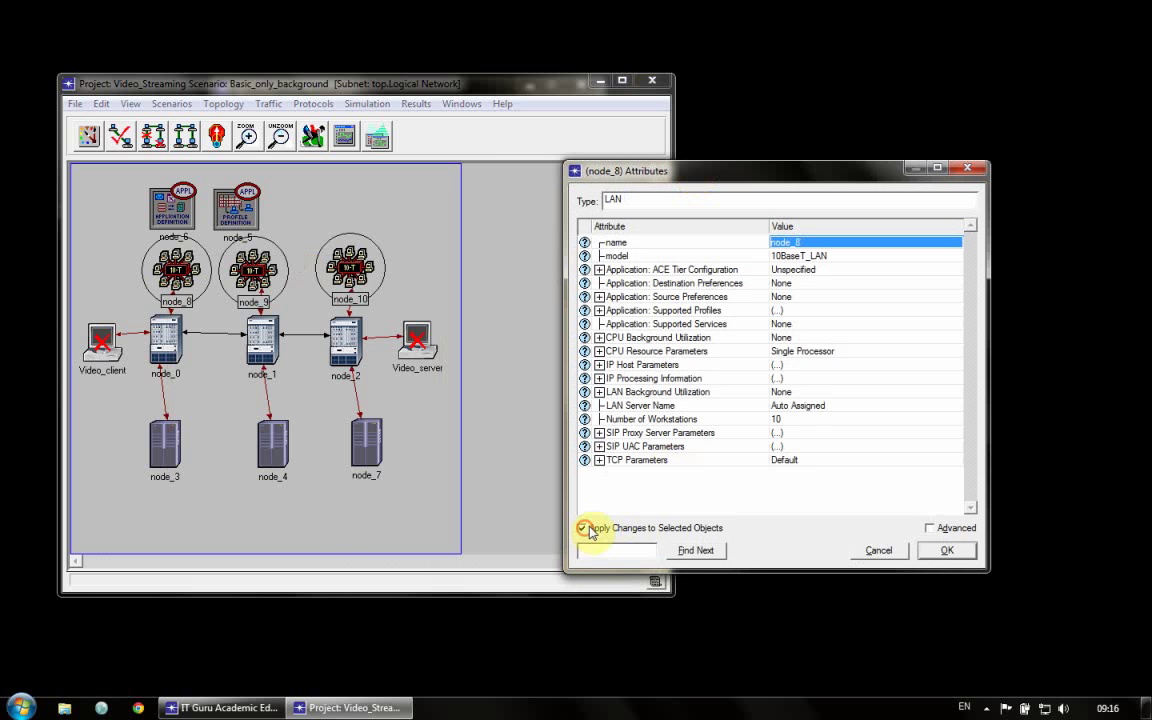
{"action": "left_click", "coordinate": [812, 419]}
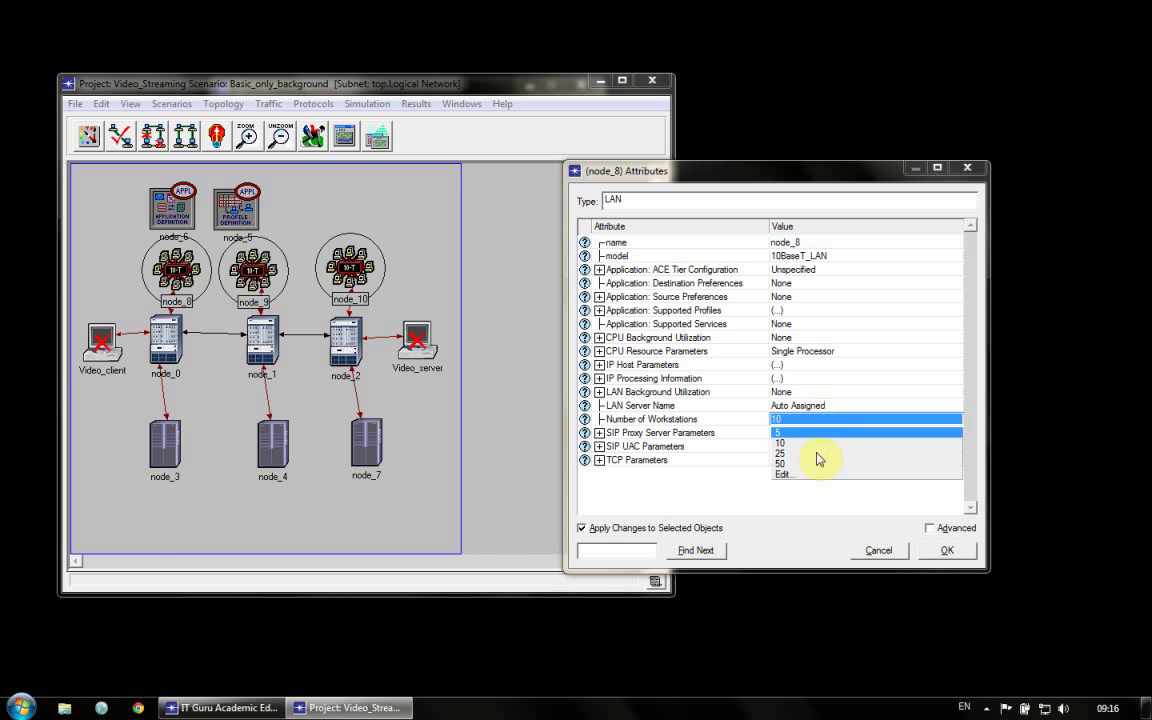
{"action": "left_click", "coordinate": [818, 476]}
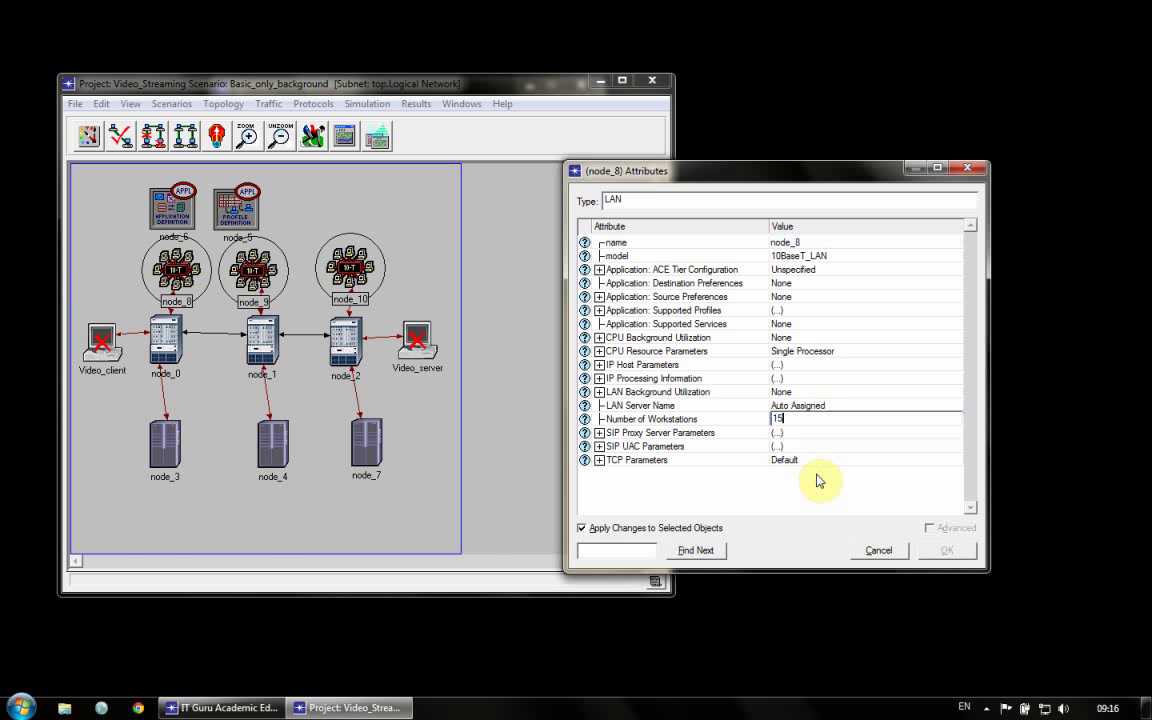
{"action": "type", "text": "15"}
{"action": "key", "text": "Return"}
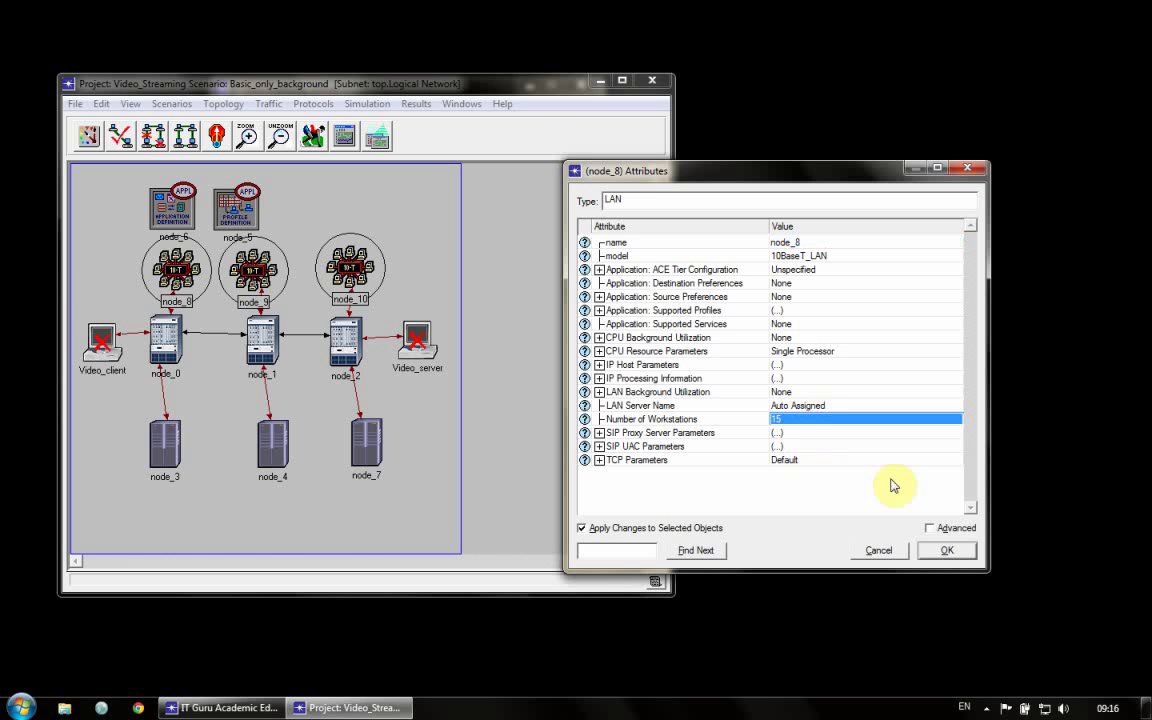
{"action": "left_click", "coordinate": [924, 552]}
{"action": "left_click", "coordinate": [312, 135]}
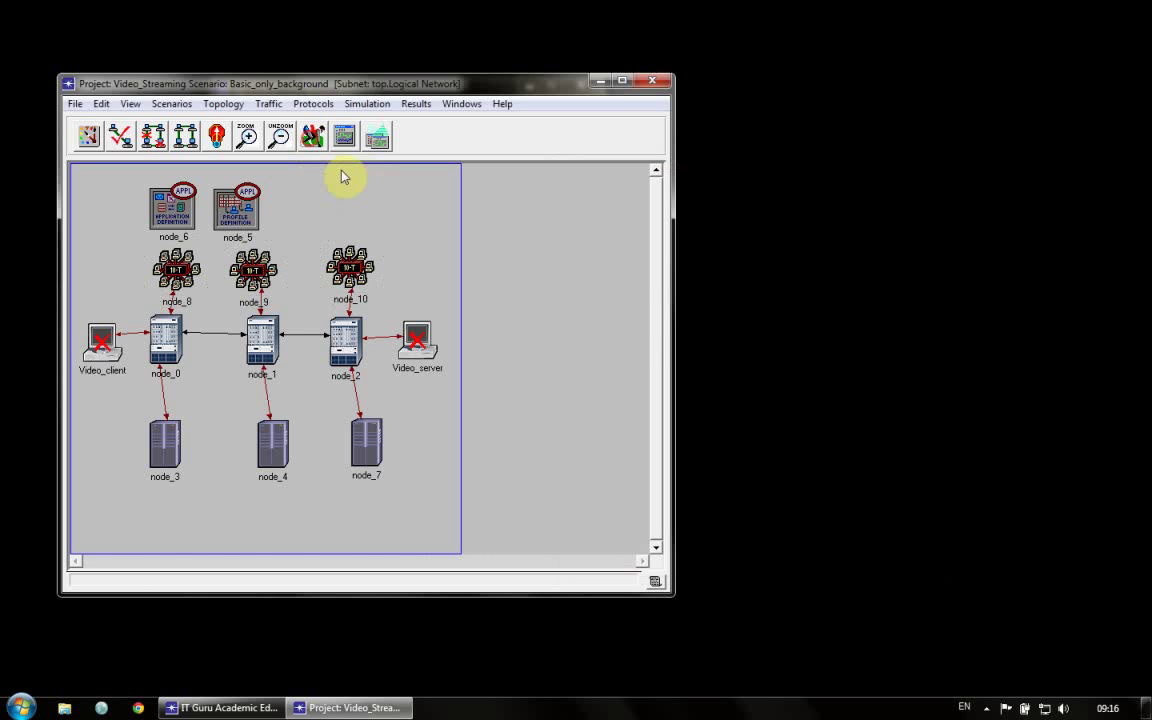
Run the 3-minute Basic_only_background simulation to completion (620016 events) and close the progress window.
{"action": "left_click_drag", "start_coordinate": [445, 325], "coordinate": [582, 167]}
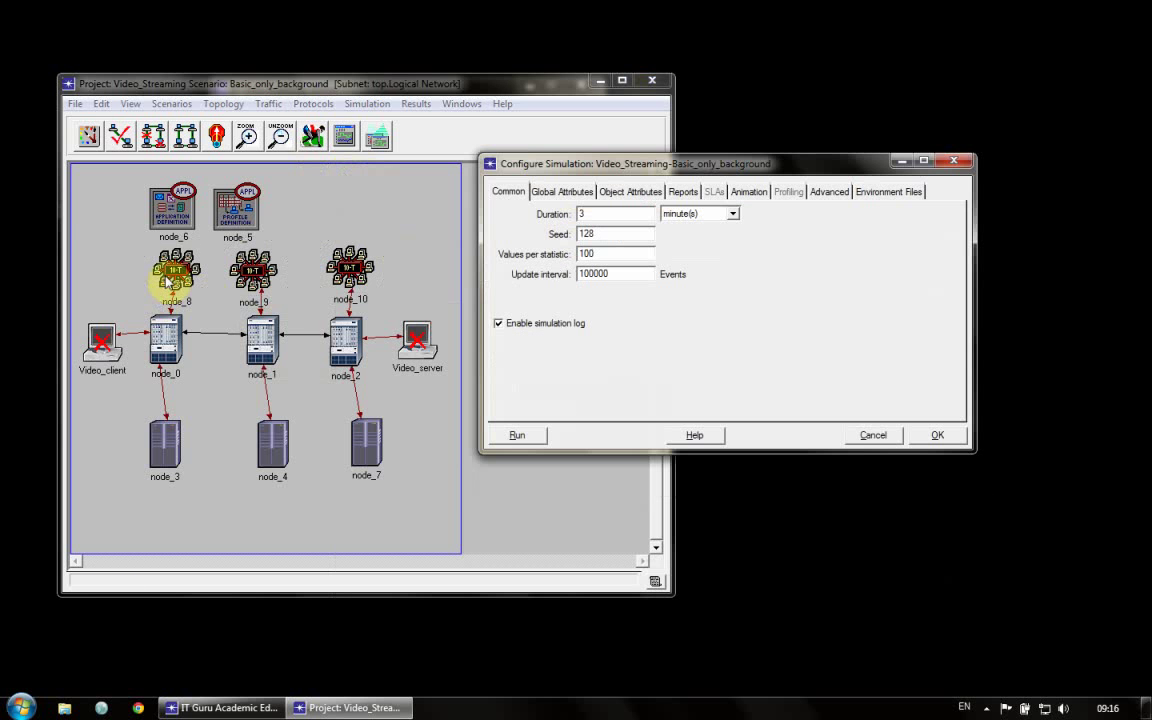
{"action": "left_click", "coordinate": [517, 435]}
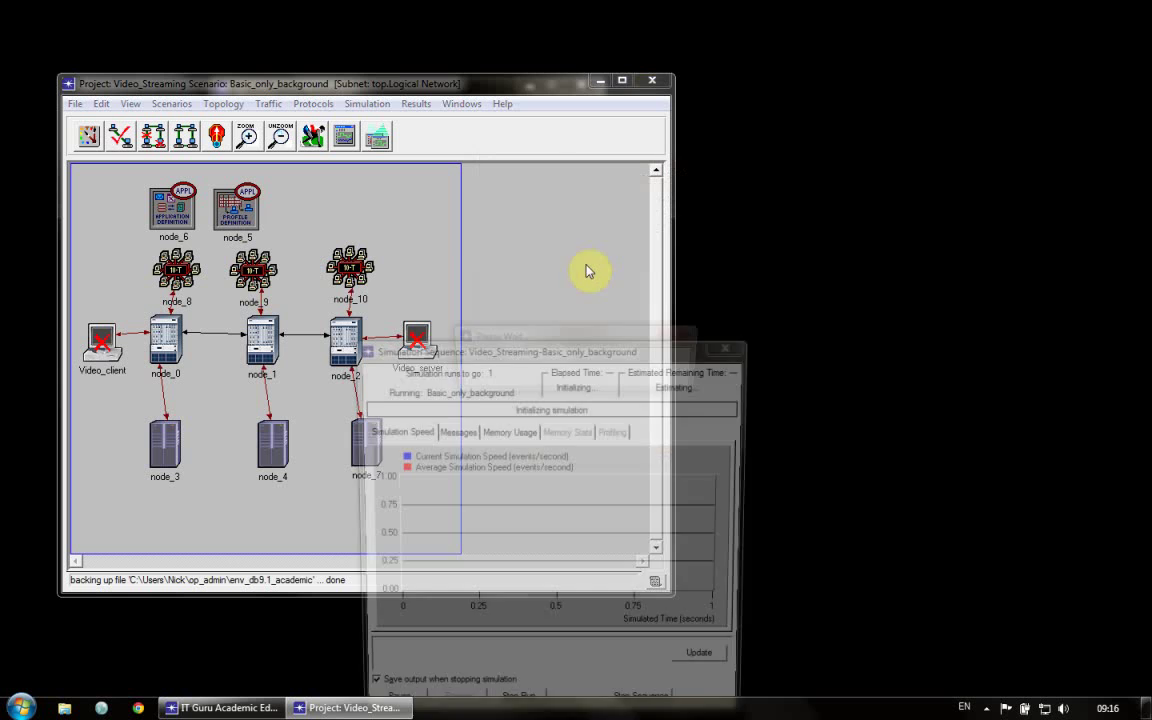
{"action": "left_click_drag", "start_coordinate": [560, 348], "coordinate": [704, 94]}
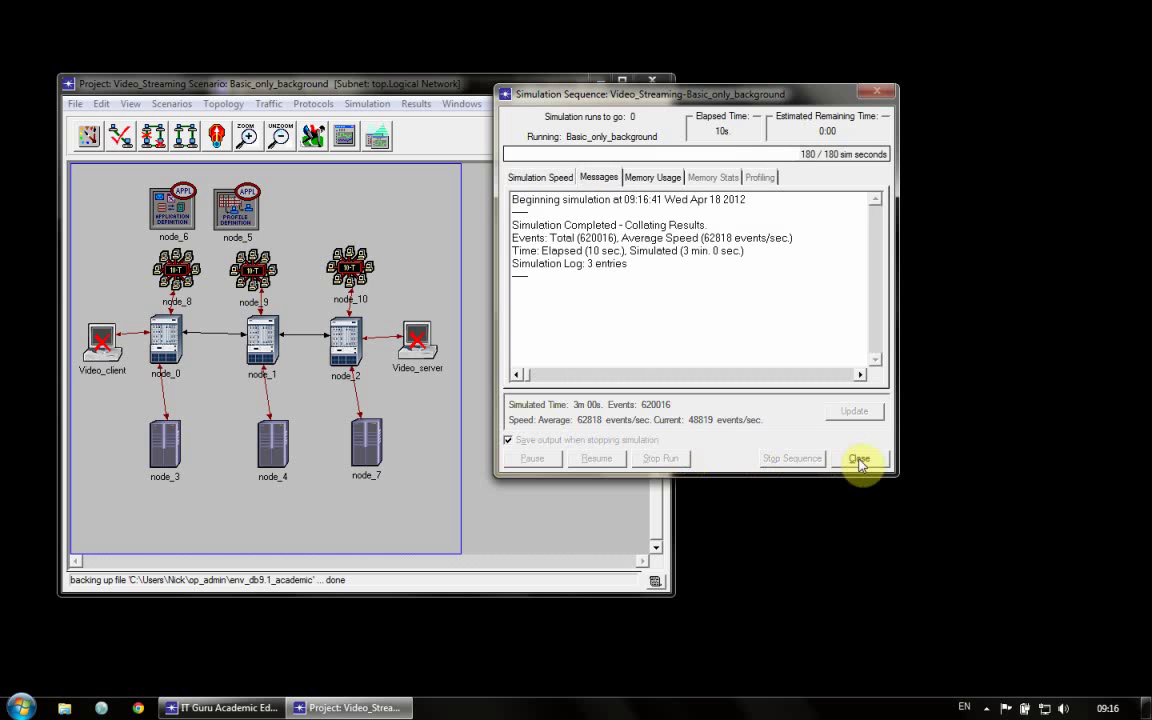
{"action": "left_click", "coordinate": [858, 458]}
{"action": "right_click", "coordinate": [367, 221]}
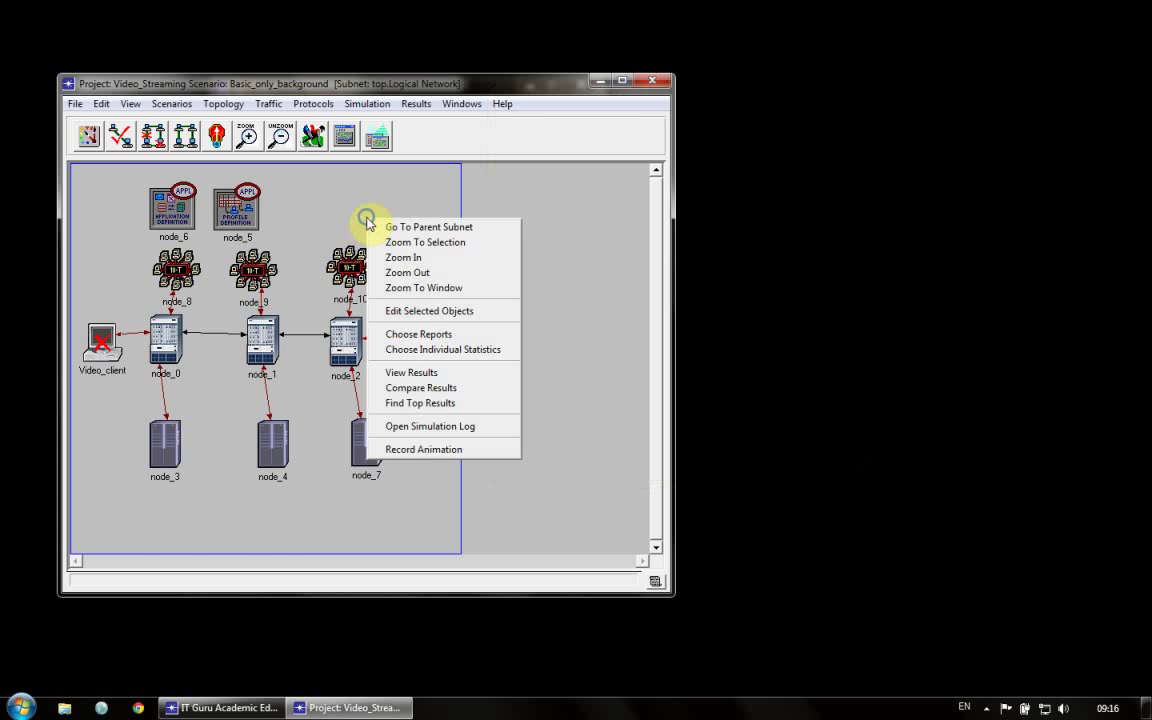
Show both node_0 <-> node_1 throughput graphs, peaking near 1,400,000 and 900,000 bits/sec, then discard them.
{"action": "left_click", "coordinate": [412, 372]}
{"action": "left_click", "coordinate": [397, 450]}
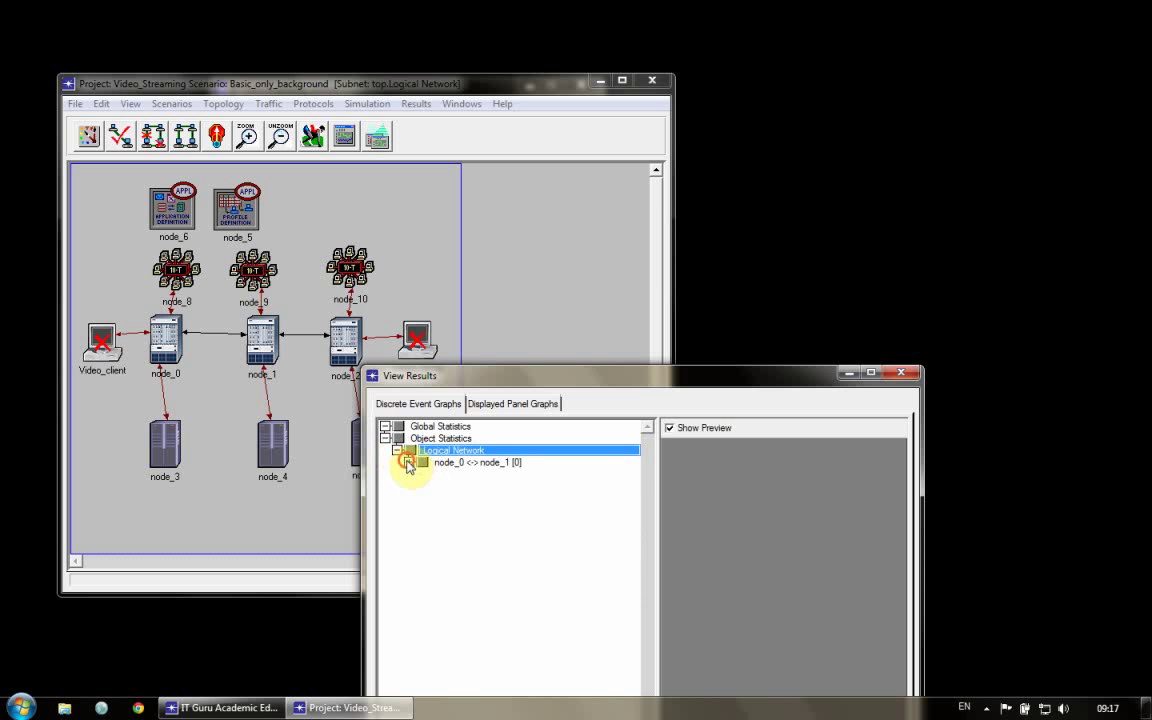
{"action": "left_click", "coordinate": [408, 462]}
{"action": "left_click", "coordinate": [421, 474]}
{"action": "left_click", "coordinate": [445, 486]}
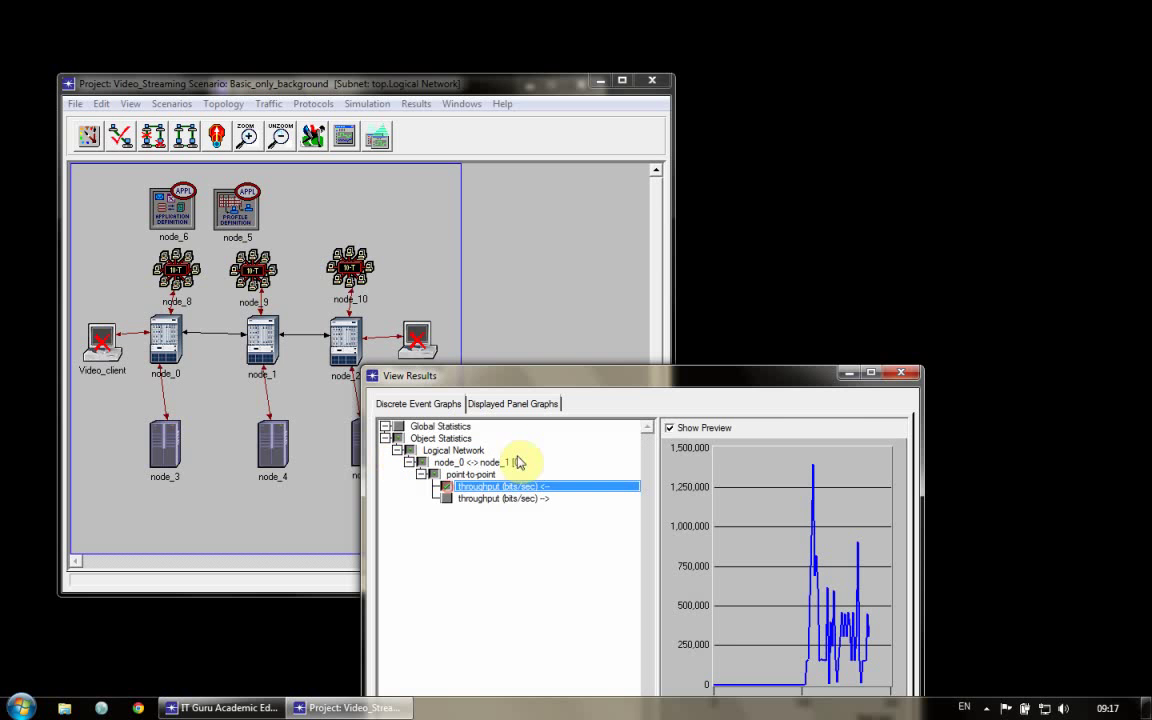
{"action": "left_click_drag", "start_coordinate": [545, 376], "coordinate": [586, 162]}
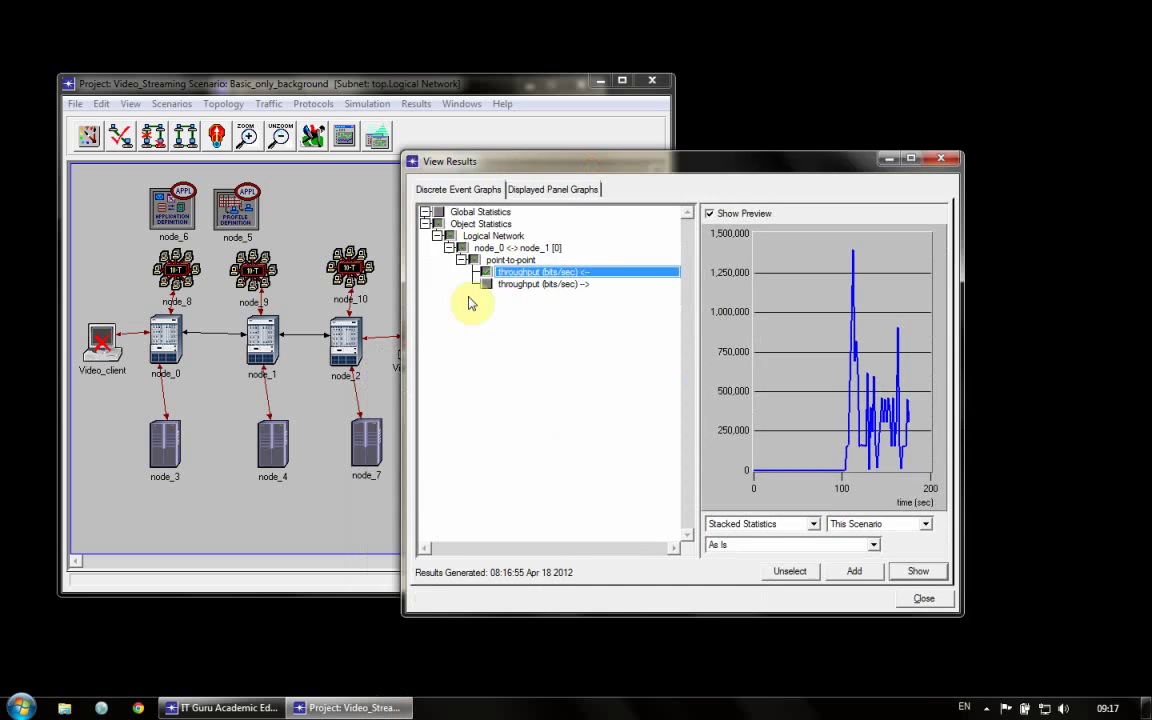
{"action": "left_click", "coordinate": [486, 284]}
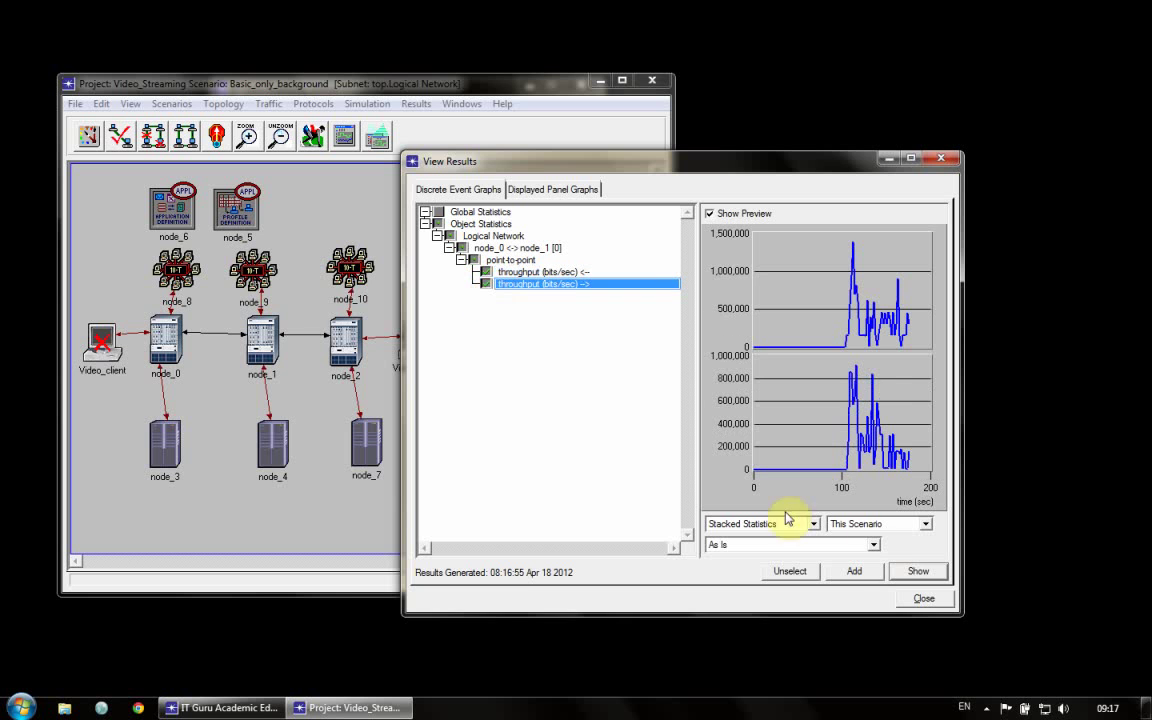
{"action": "left_click", "coordinate": [913, 570]}
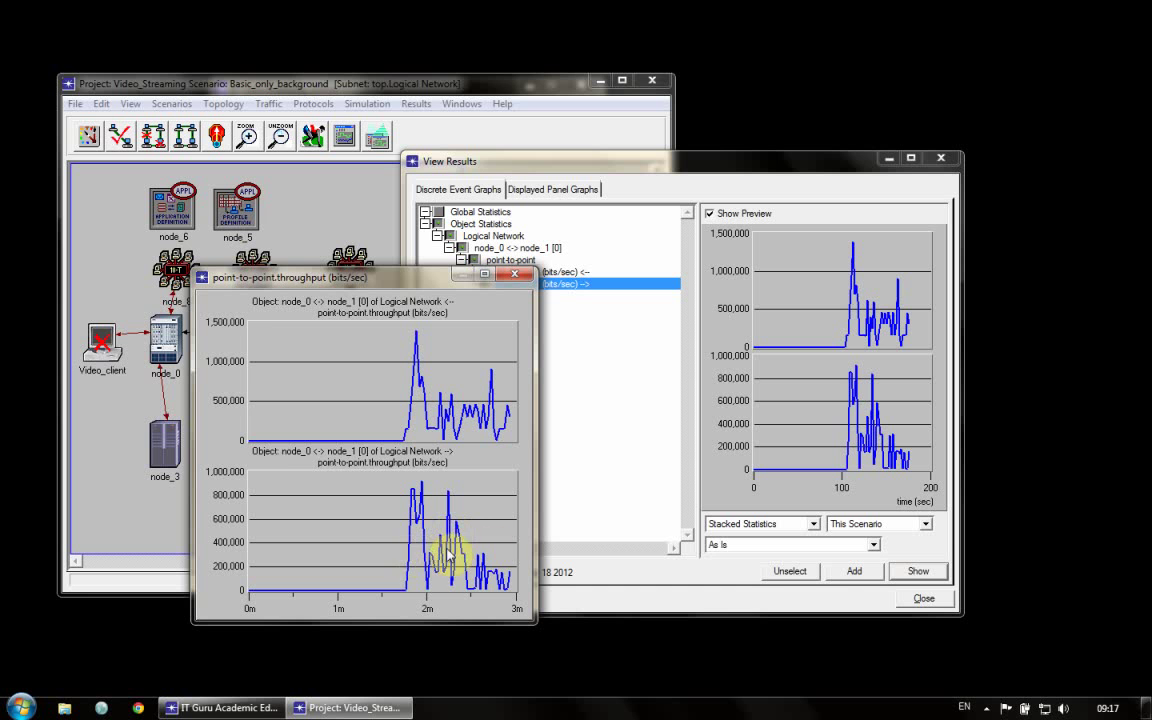
{"action": "left_click", "coordinate": [527, 274]}
{"action": "left_click", "coordinate": [365, 475]}
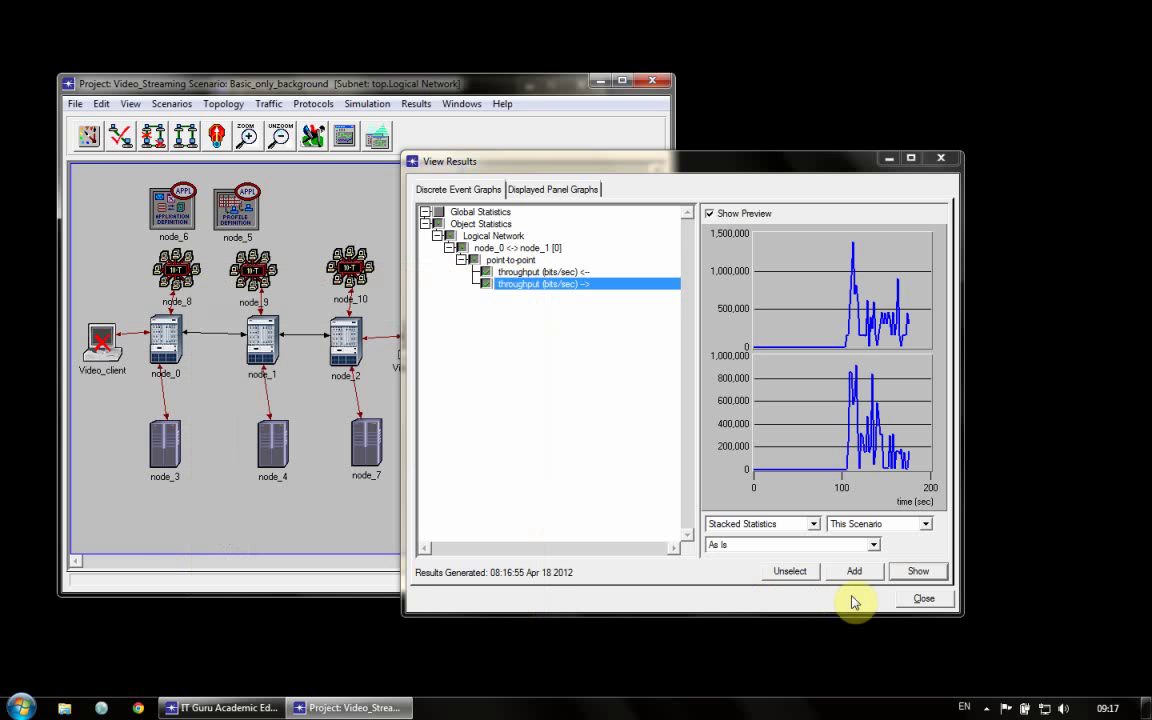